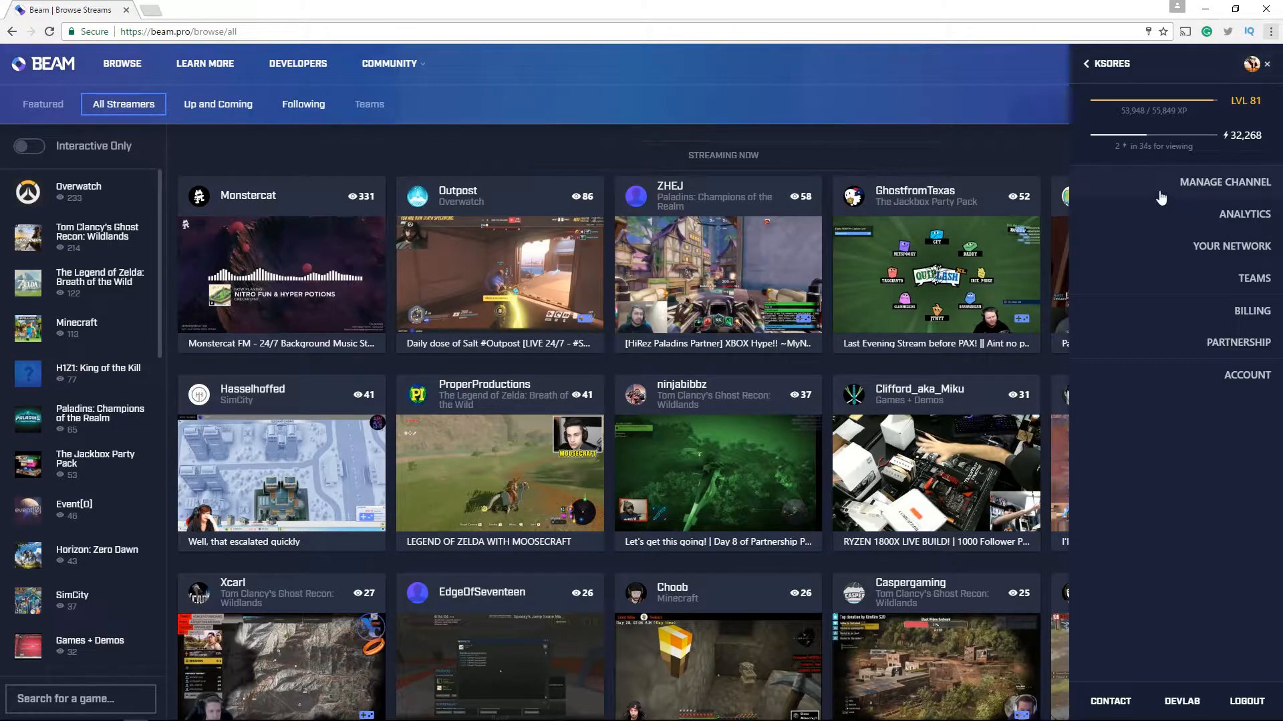
# Open channel management, start the stream setup and choose OBS as the streaming software
pyautogui.click(1197, 191)
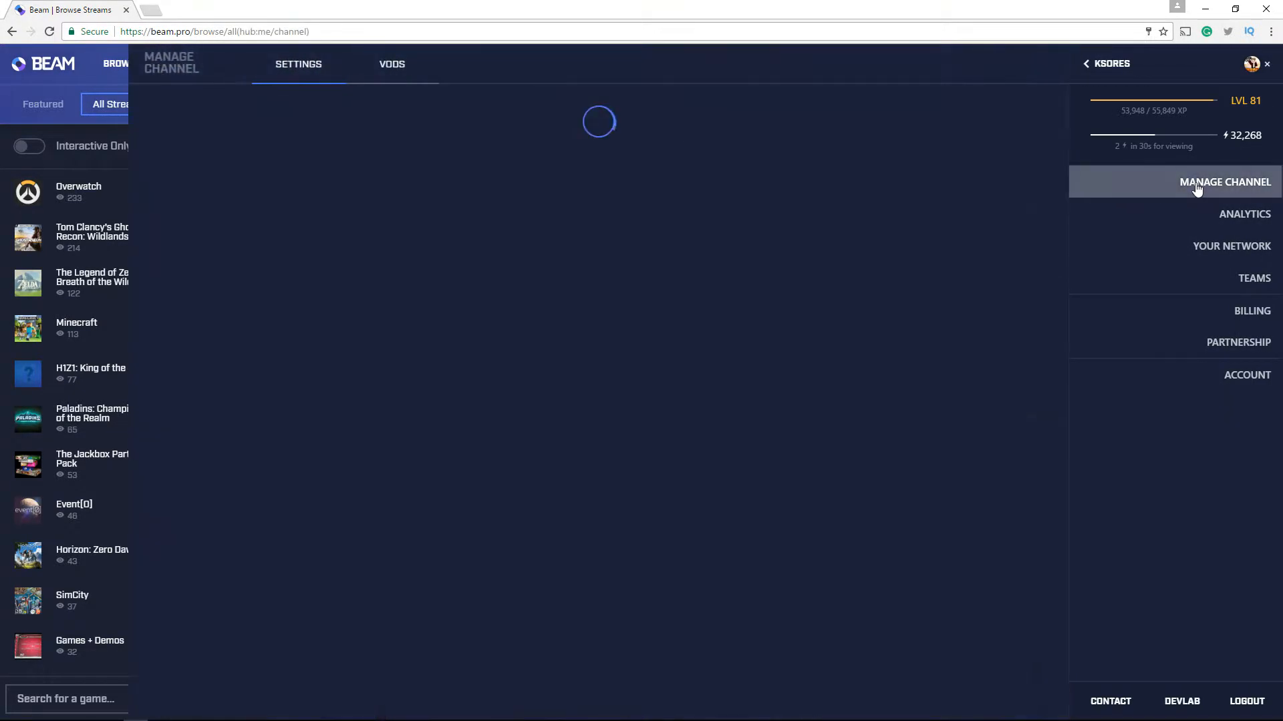
pyautogui.click(942, 207)
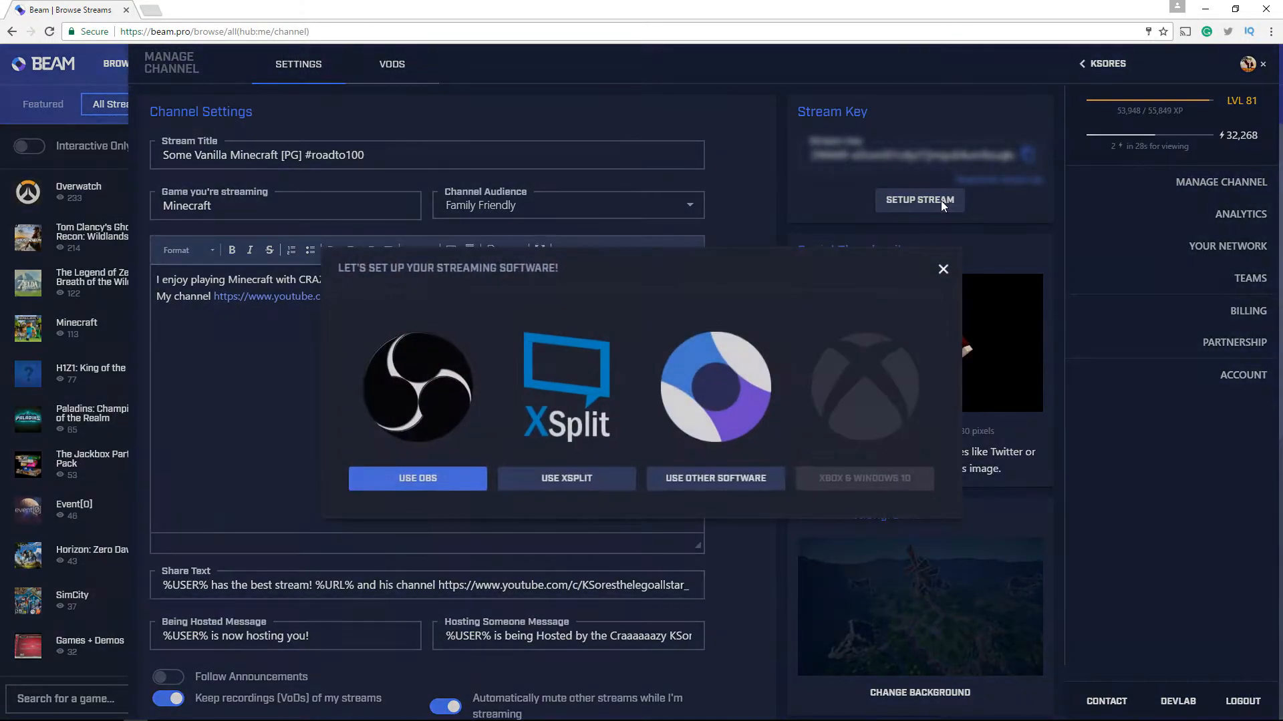
pyautogui.click(410, 475)
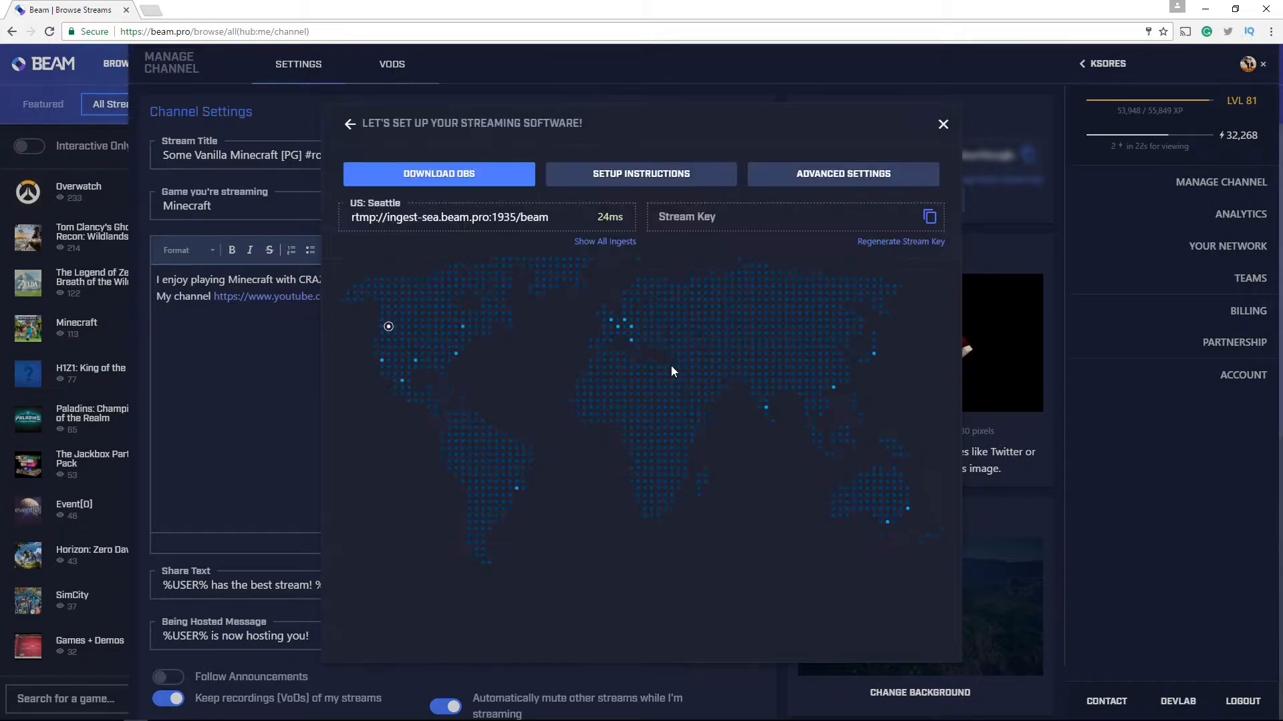
# Download the obs-studio-18.0.1-ftl.9.msi release from the Download OBS page and run the installer
pyautogui.click(461, 178)
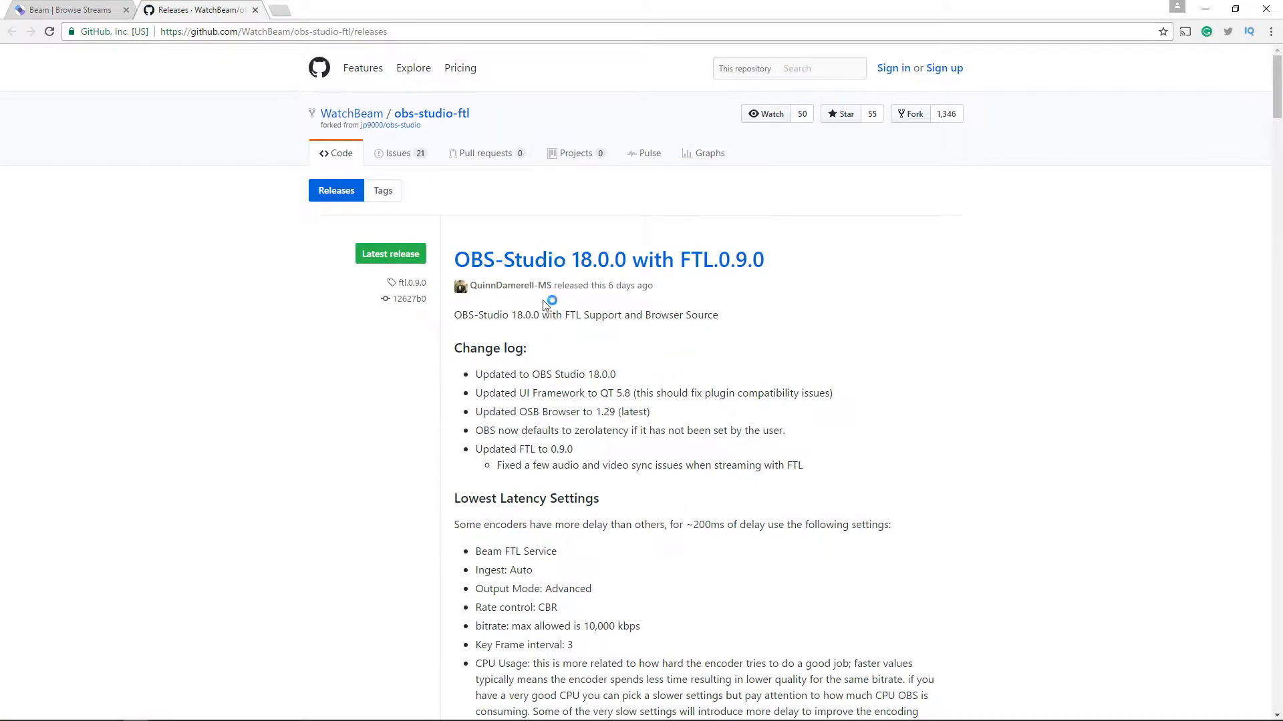
pyautogui.scroll(-6, 565, 285)
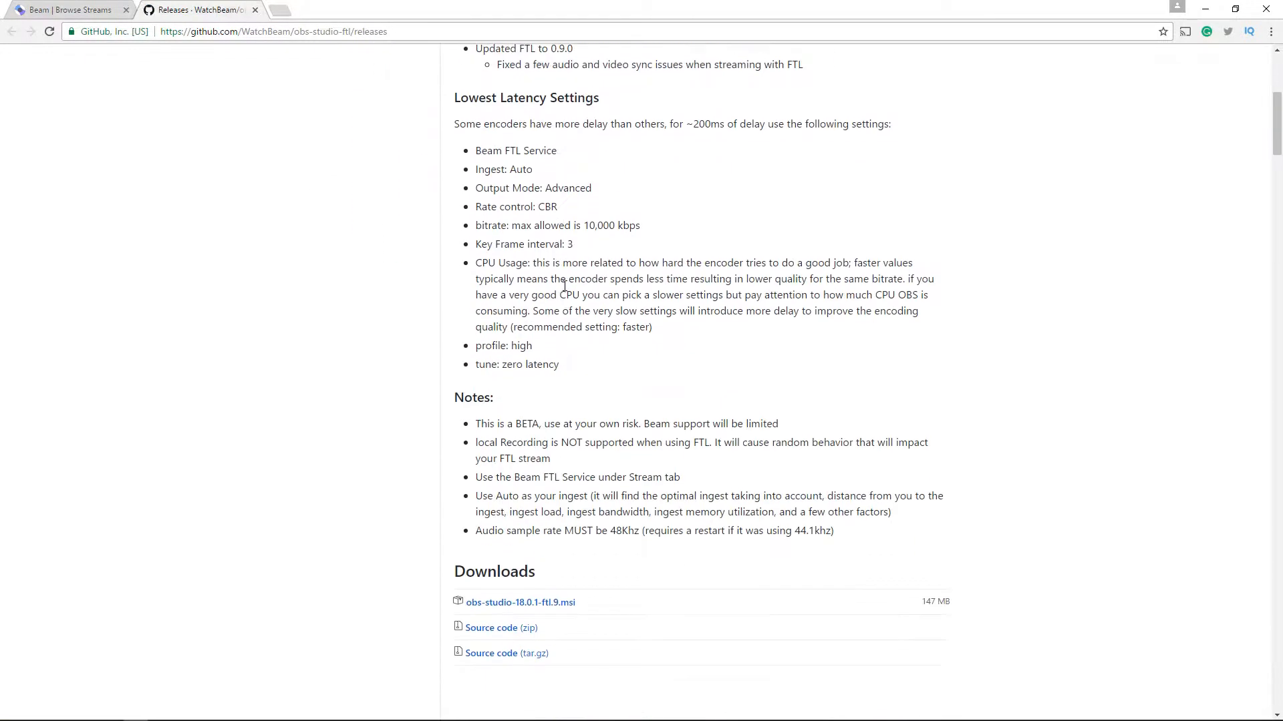
pyautogui.click(564, 603)
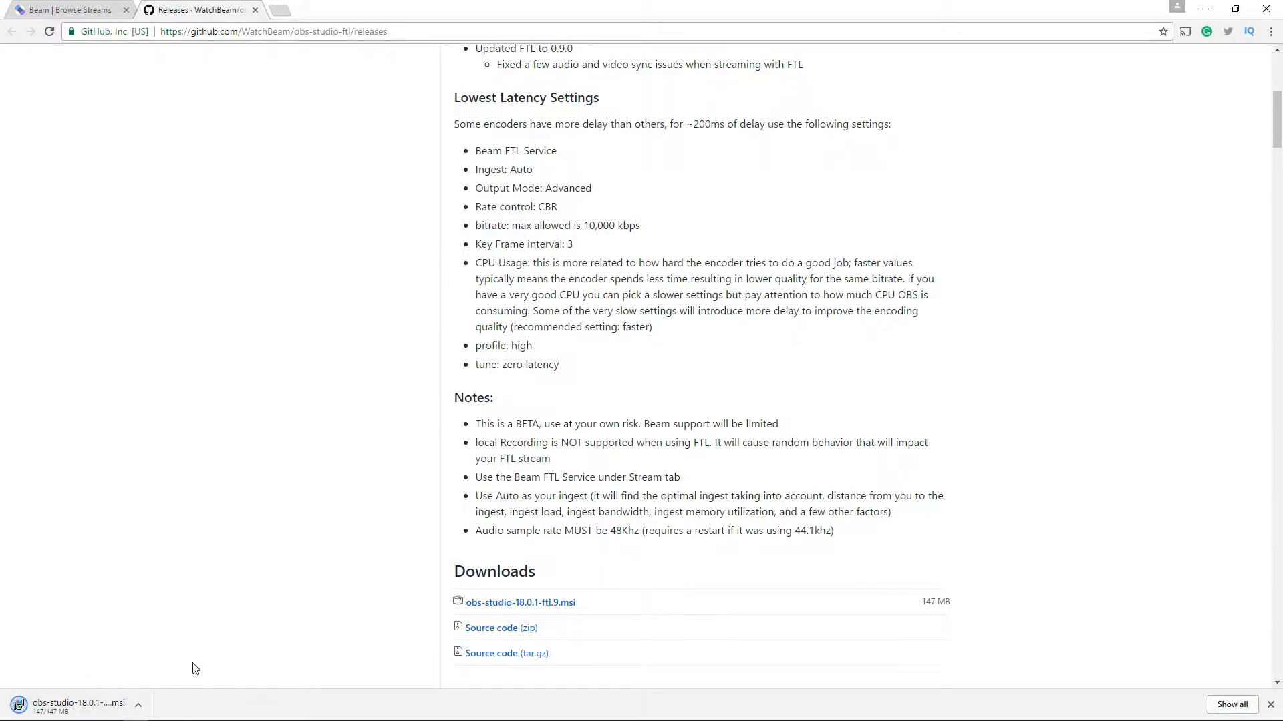
pyautogui.click(84, 705)
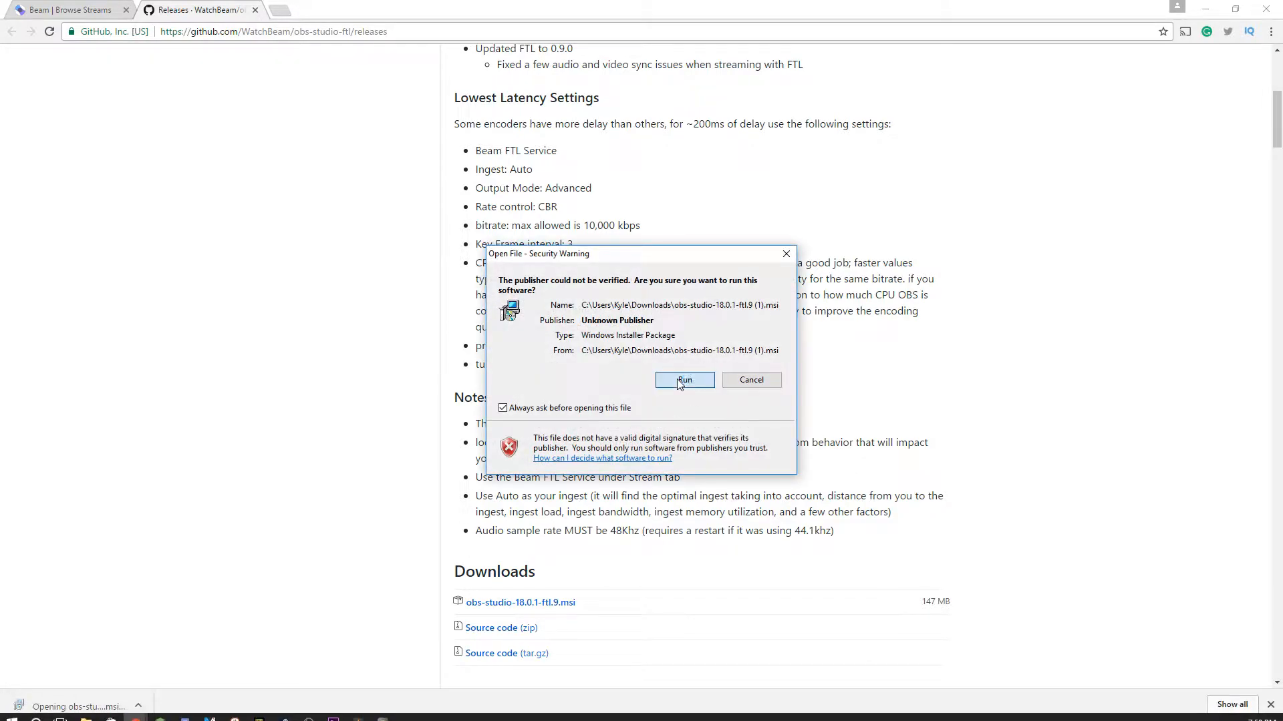
pyautogui.click(682, 379)
pyautogui.click(879, 518)
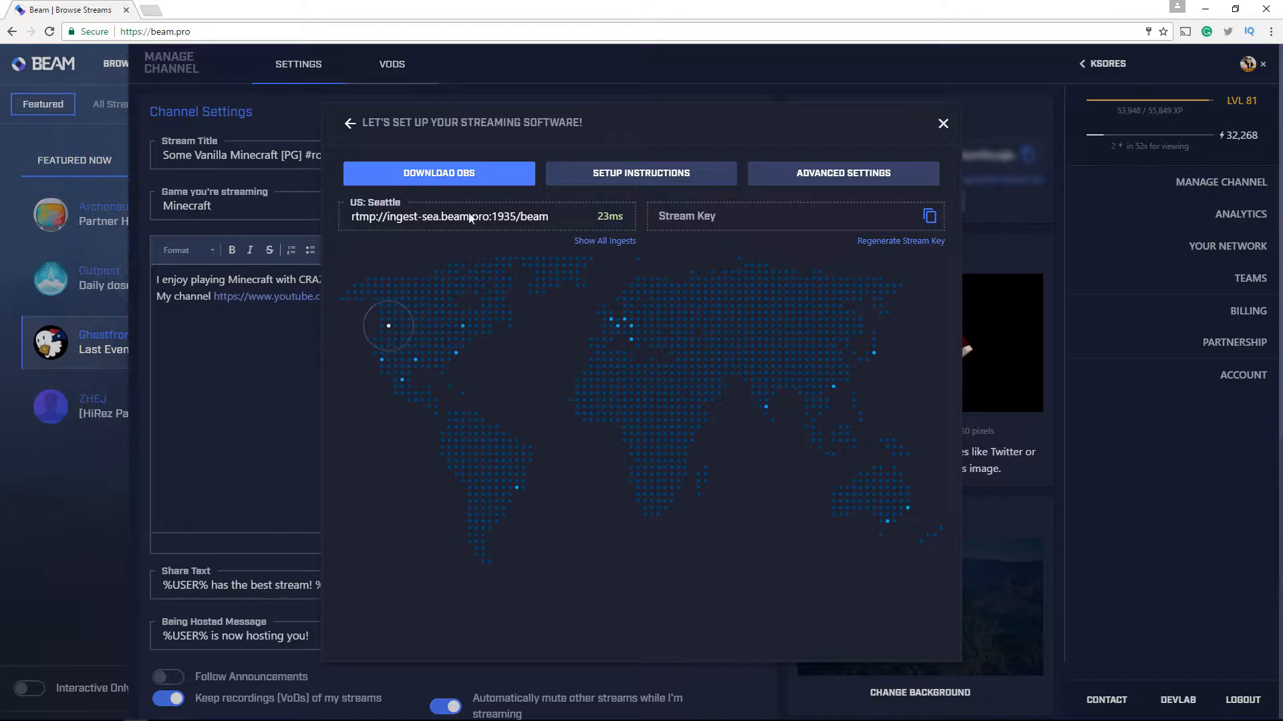
# Copy the Beam stream key and open the Stream settings in OBS
pyautogui.click(930, 217)
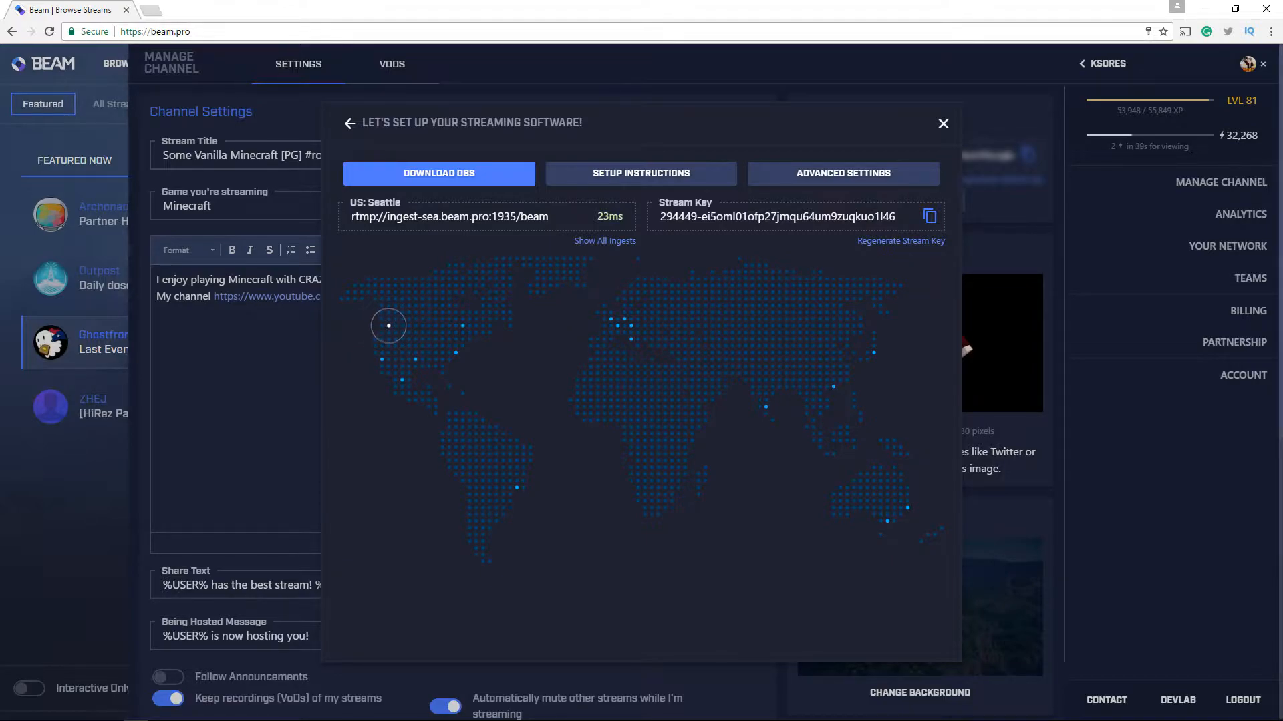
pyautogui.hotkey('alt', 'Tab')
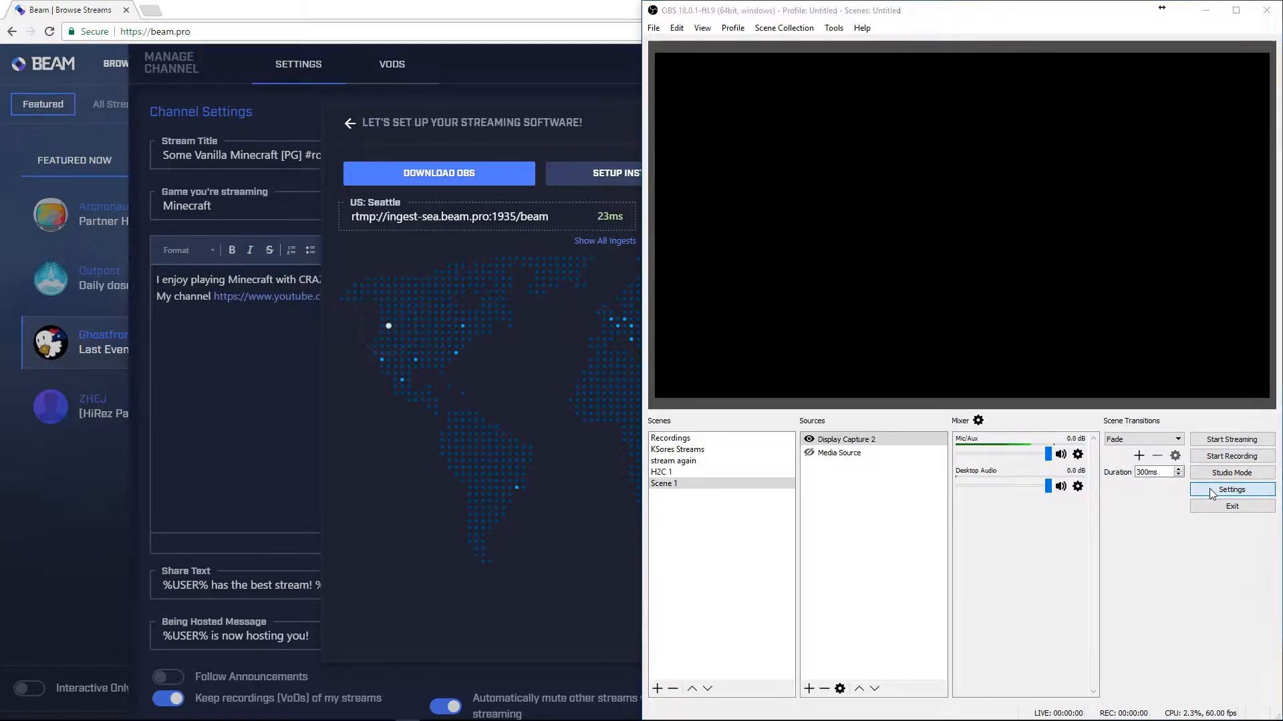
pyautogui.click(1231, 490)
pyautogui.click(686, 179)
pyautogui.click(892, 141)
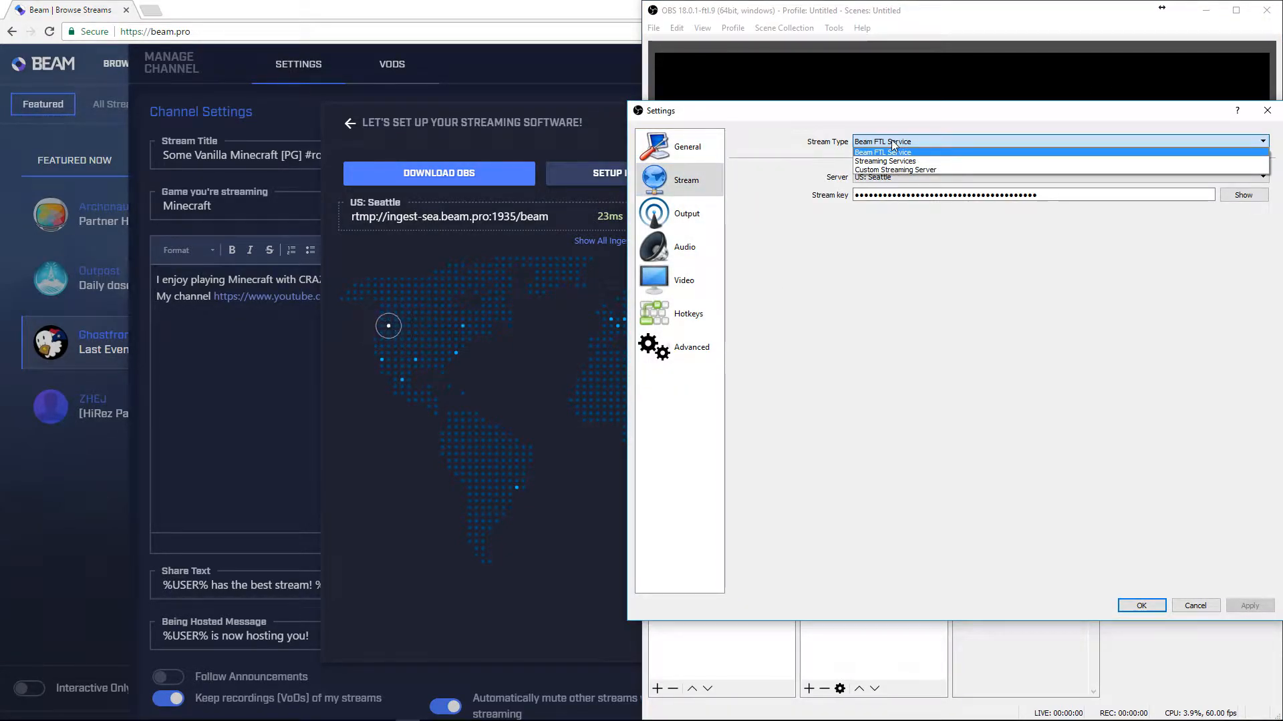
pyautogui.click(902, 161)
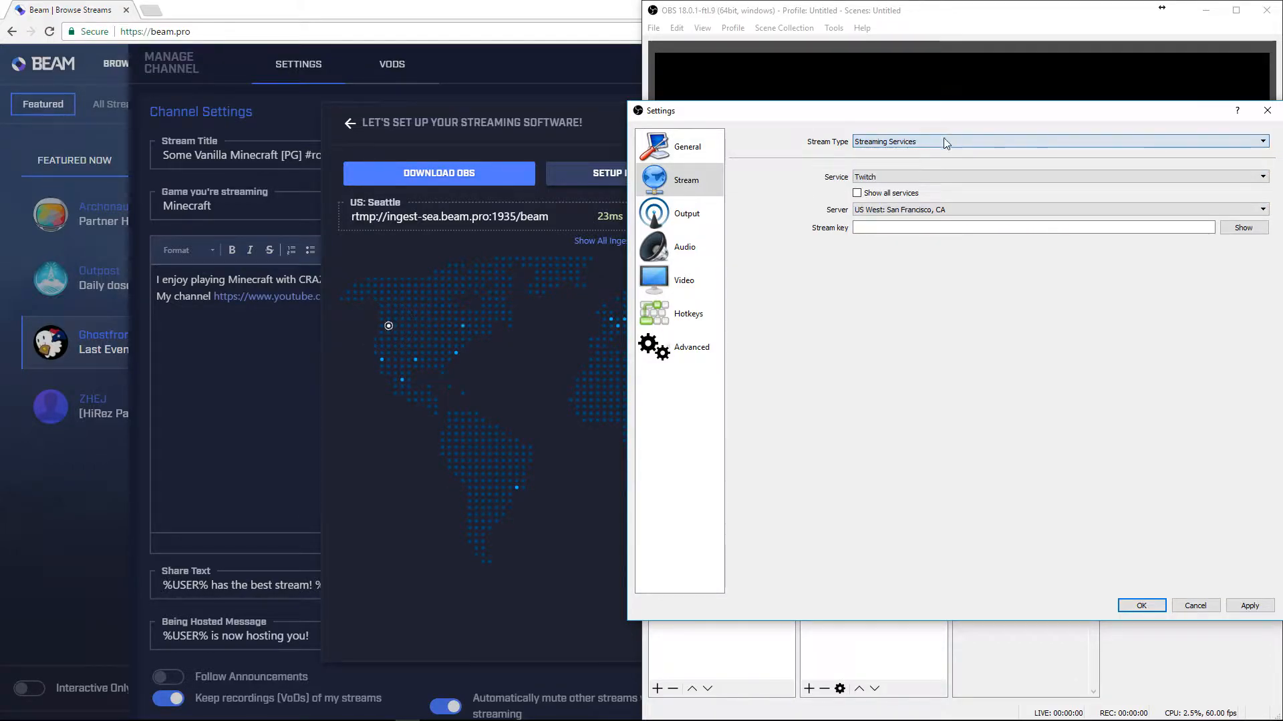
pyautogui.click(888, 177)
pyautogui.click(887, 179)
# Set the stream type to Beam FTL Service and the server to US: Seattle
pyautogui.click(898, 141)
pyautogui.click(891, 154)
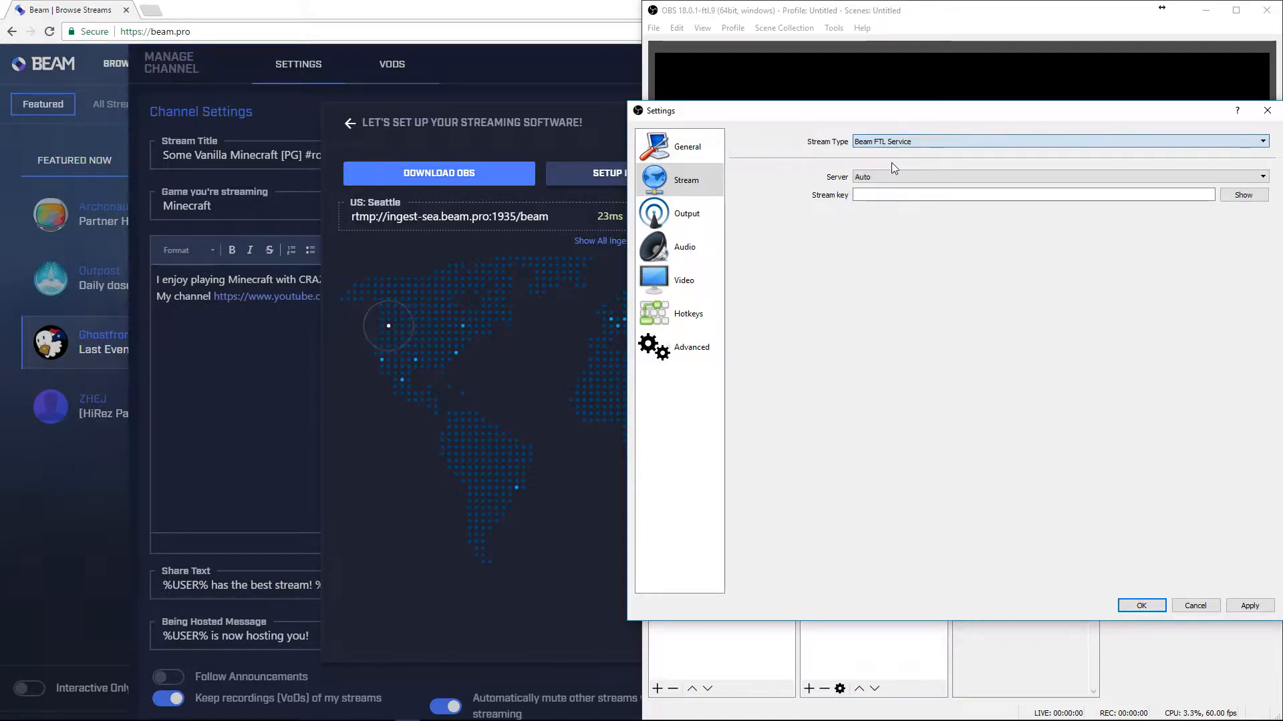
pyautogui.click(883, 177)
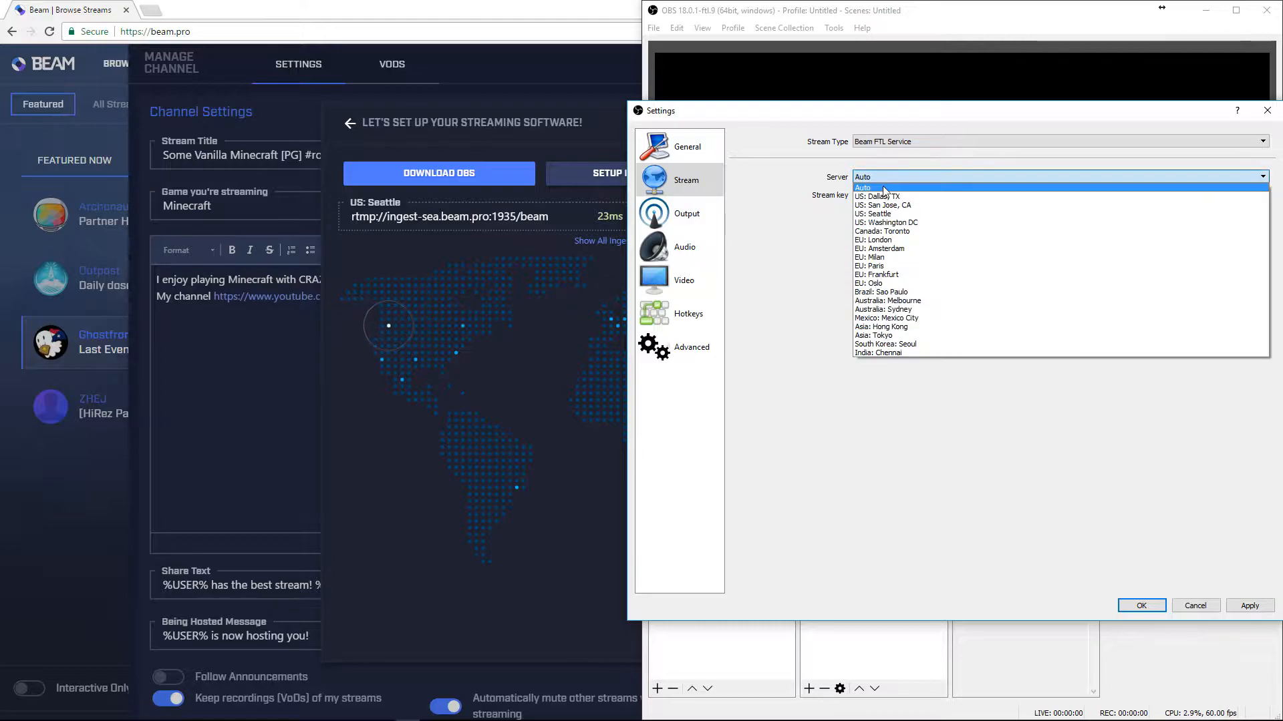
pyautogui.click(927, 215)
# Copy the Beam stream key again, paste it into the OBS stream key field and apply the settings
pyautogui.click(606, 66)
pyautogui.click(448, 230)
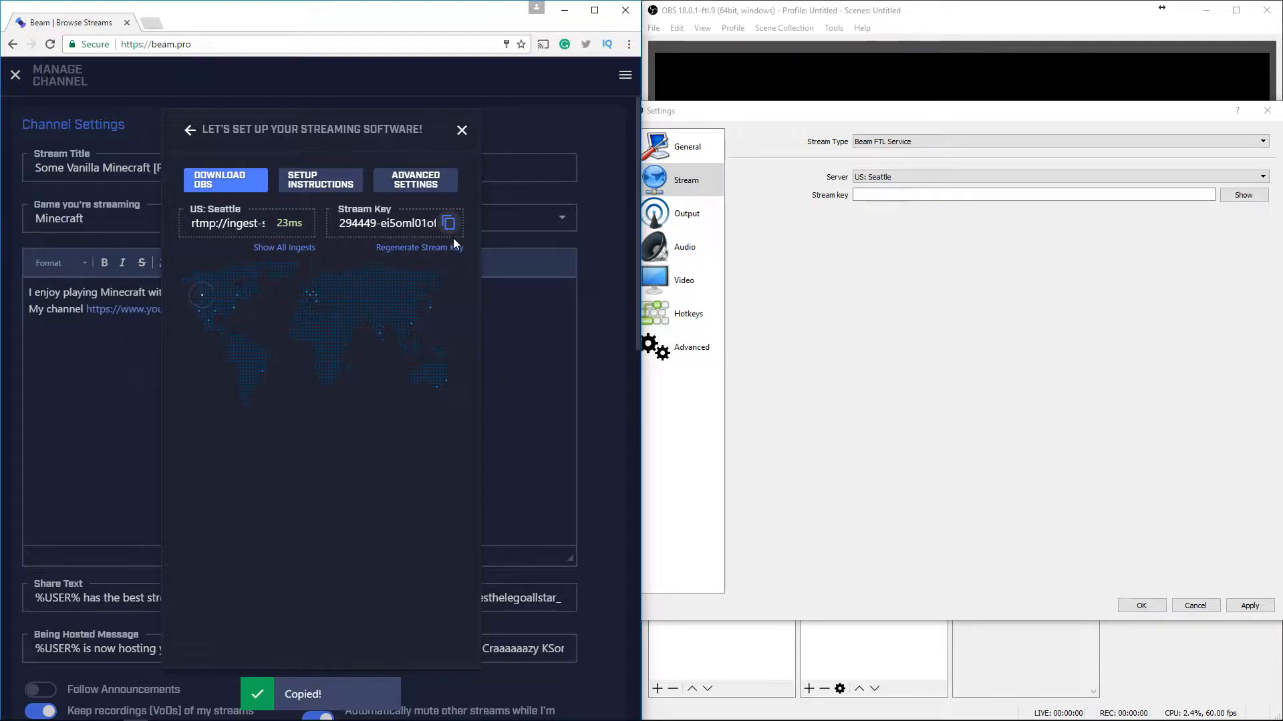
pyautogui.click(926, 195)
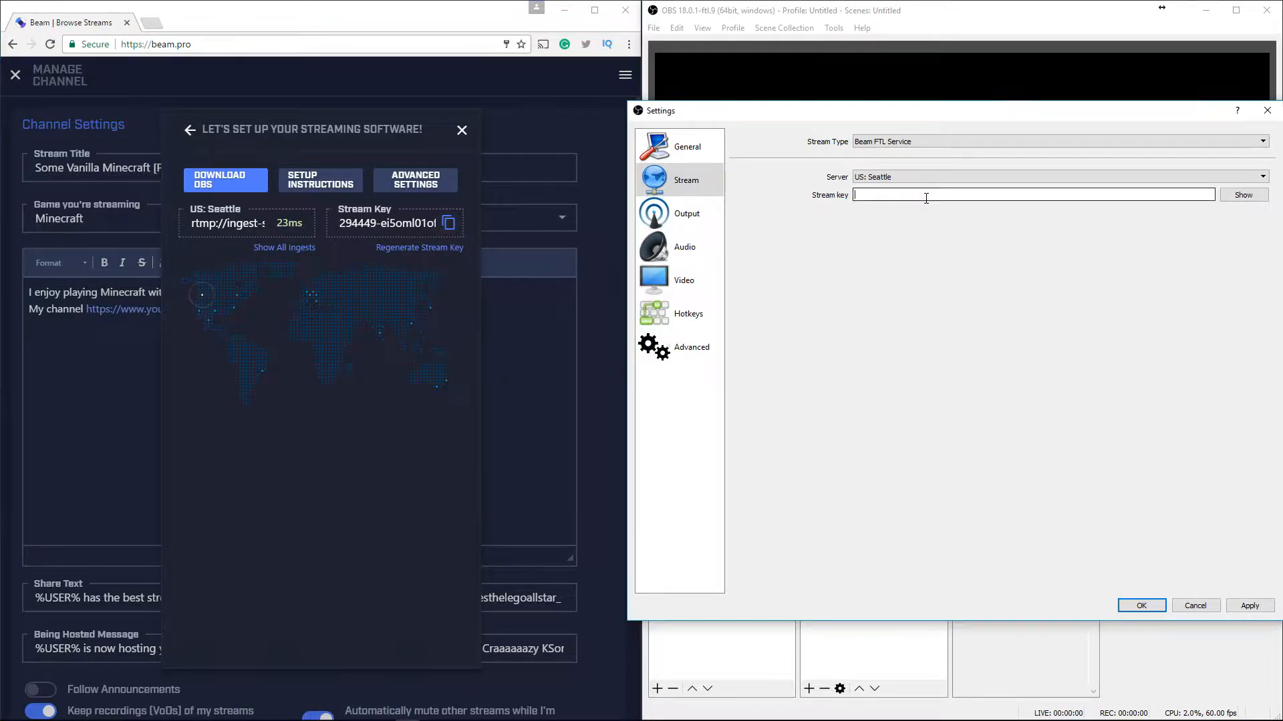
pyautogui.hotkey('ctrl', 'v')
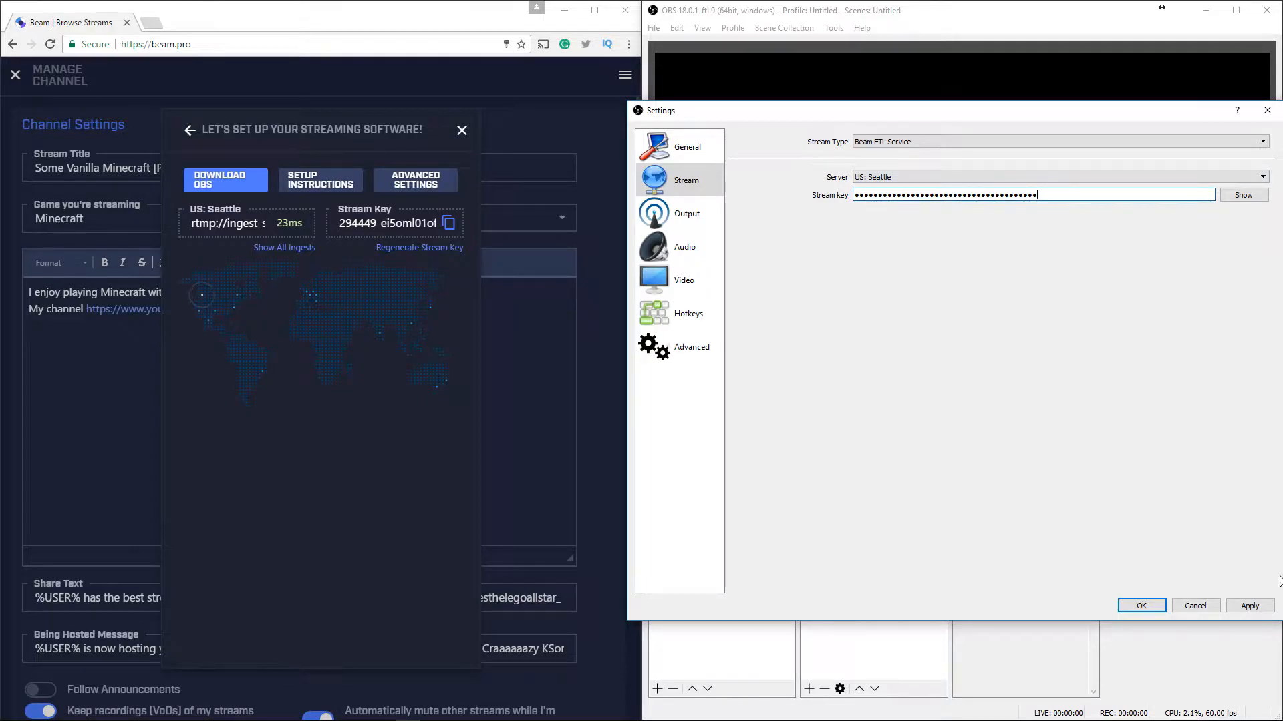
pyautogui.click(1250, 605)
pyautogui.click(1141, 605)
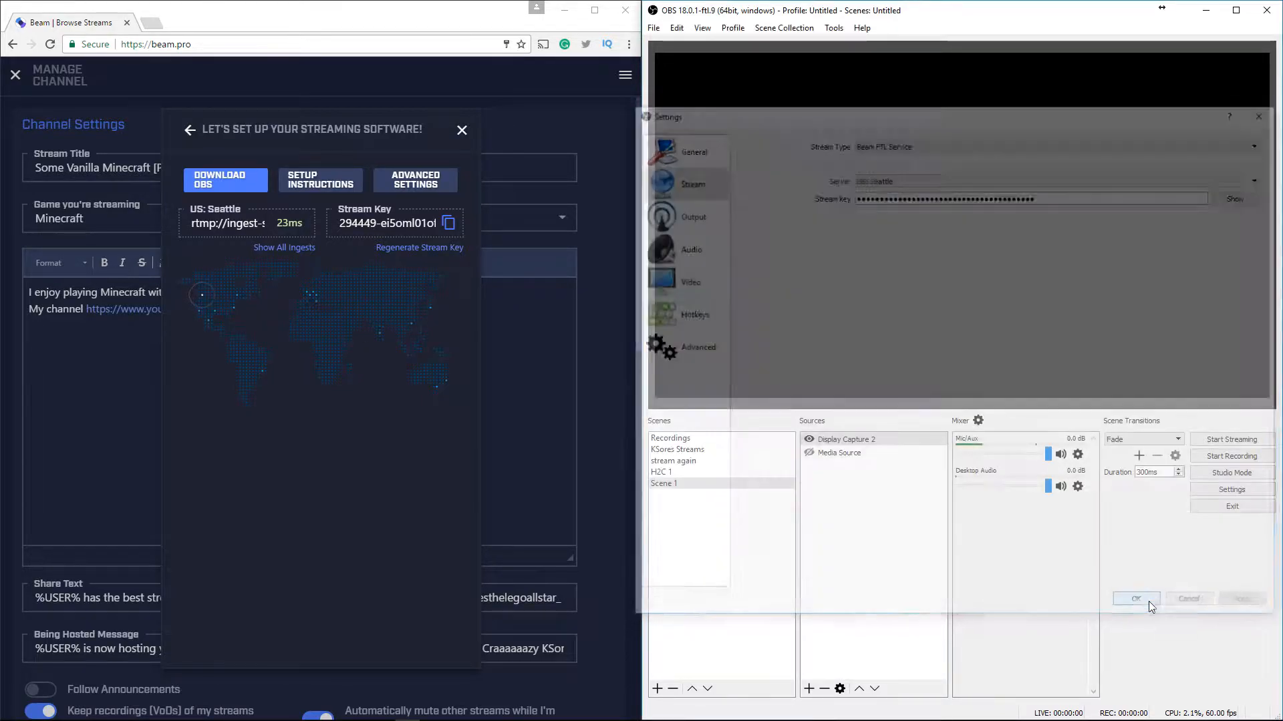
# Open the Twitch account dashboard
pyautogui.click(1241, 489)
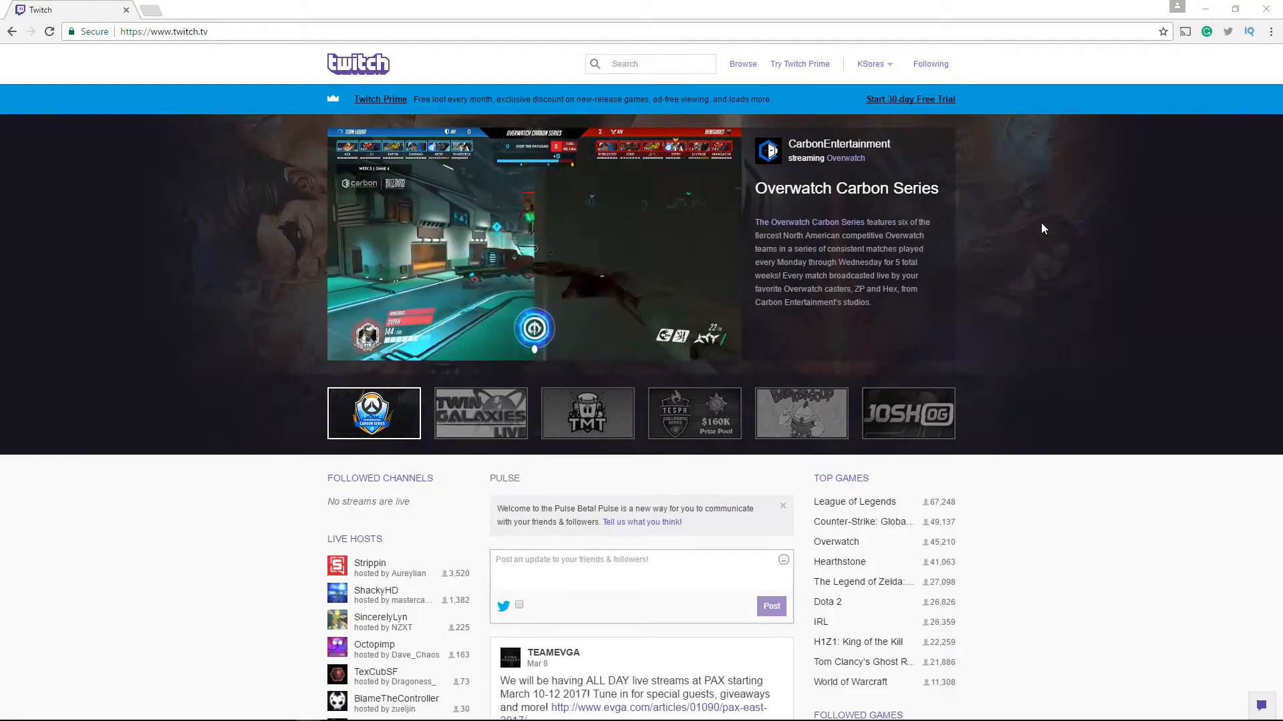
pyautogui.click(885, 67)
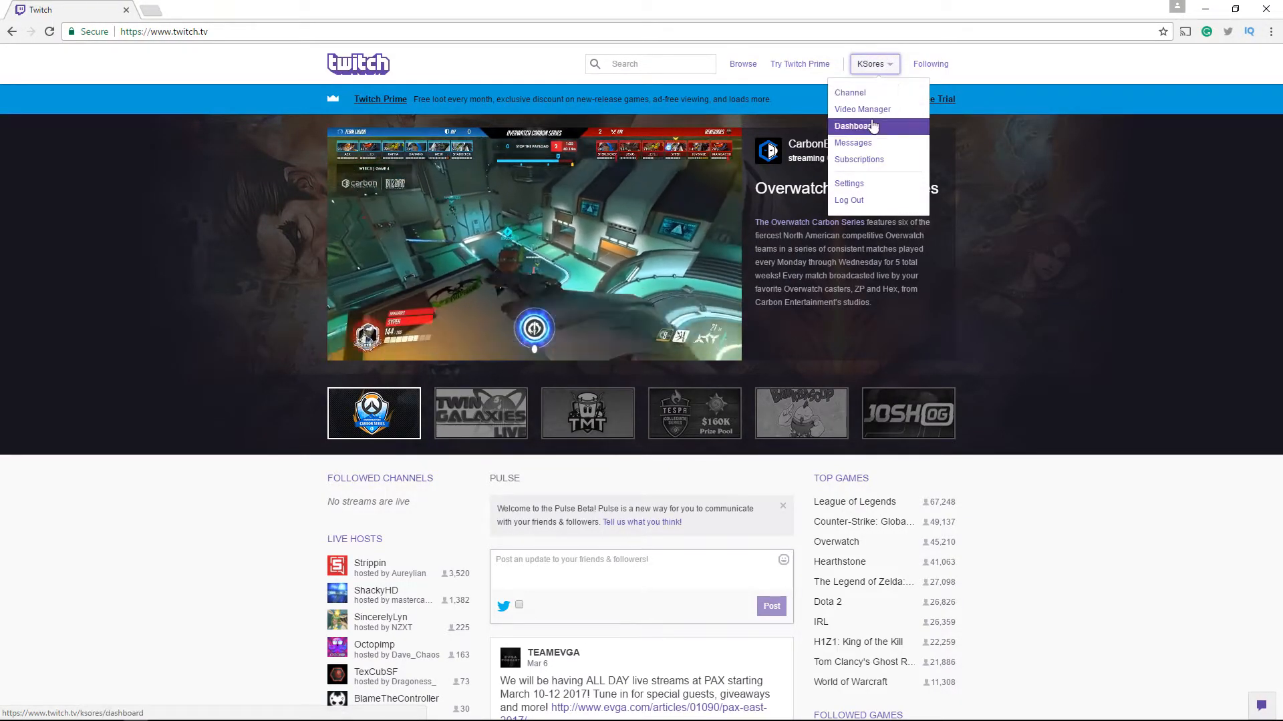
pyautogui.click(874, 126)
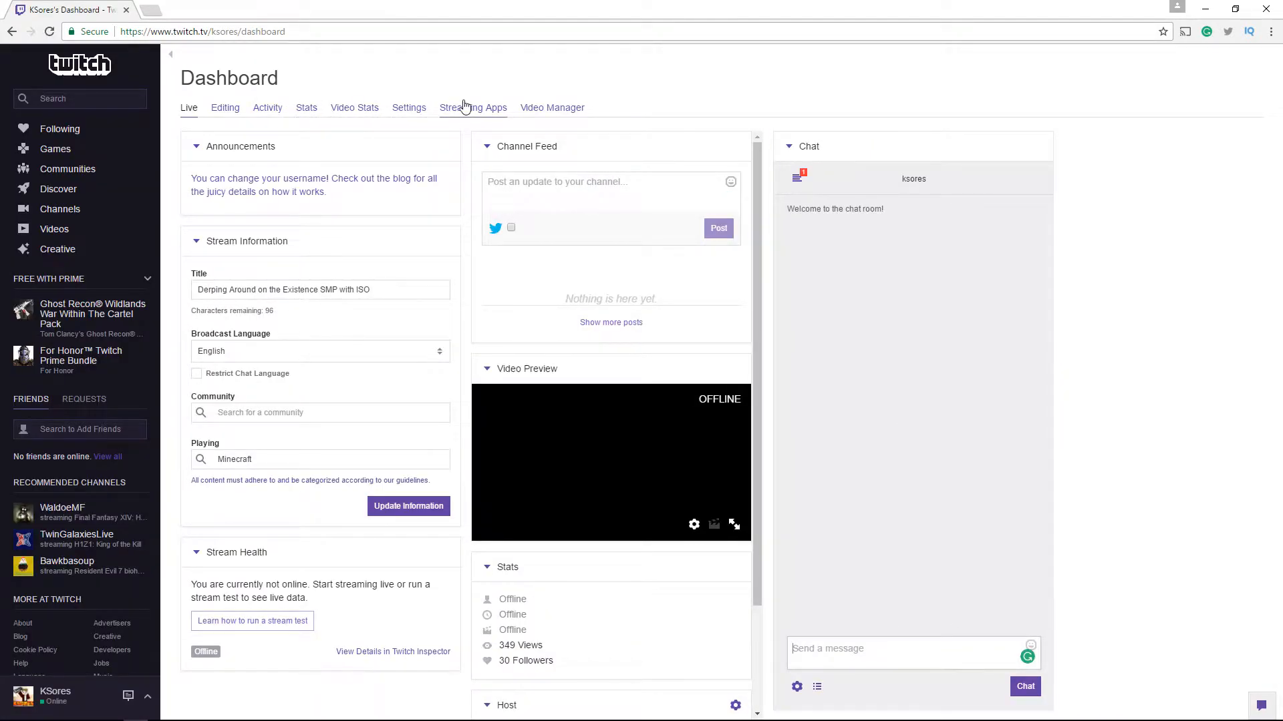
# Reveal the stream key in the Twitch dashboard settings, acknowledging the warning, and select it
pyautogui.click(414, 109)
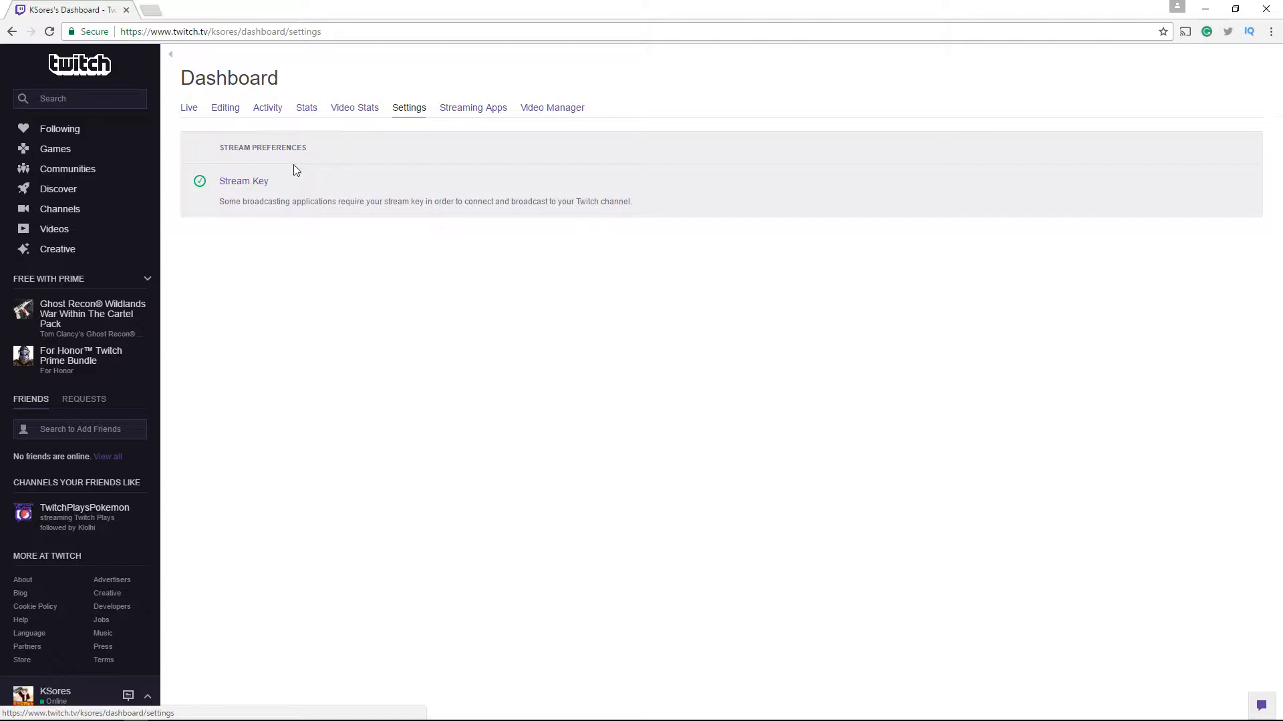
pyautogui.click(232, 186)
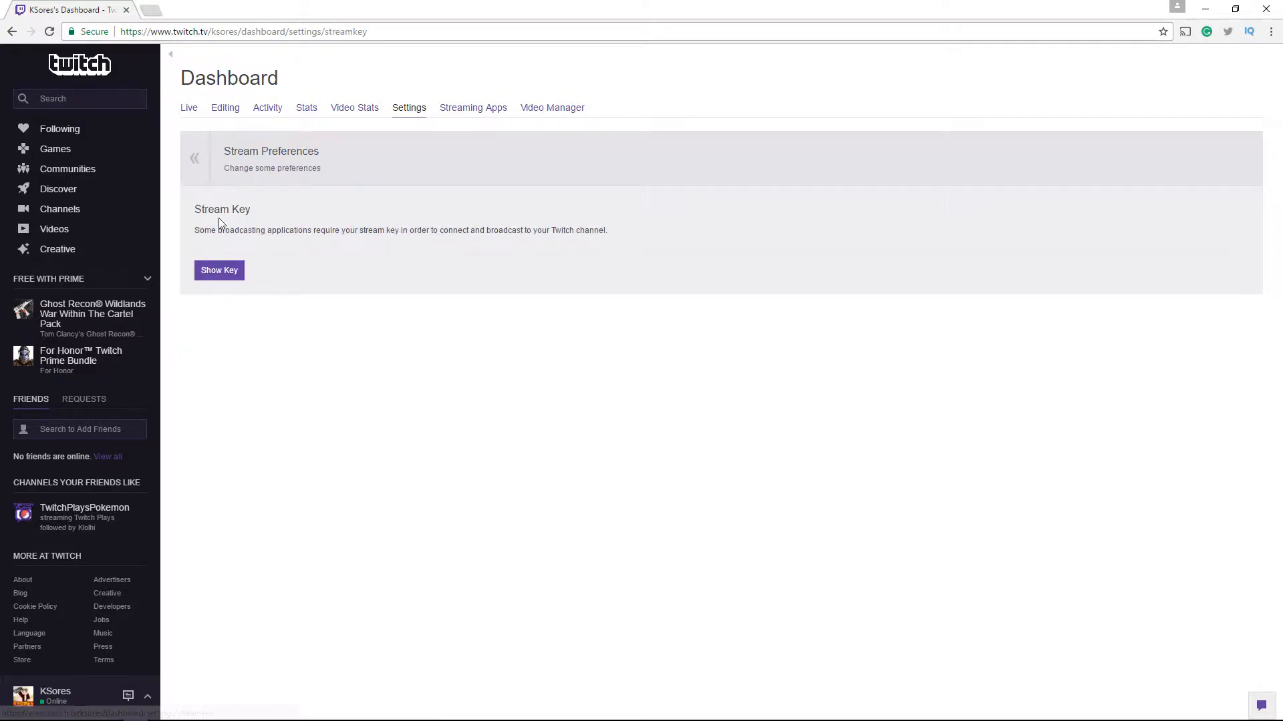
pyautogui.click(223, 270)
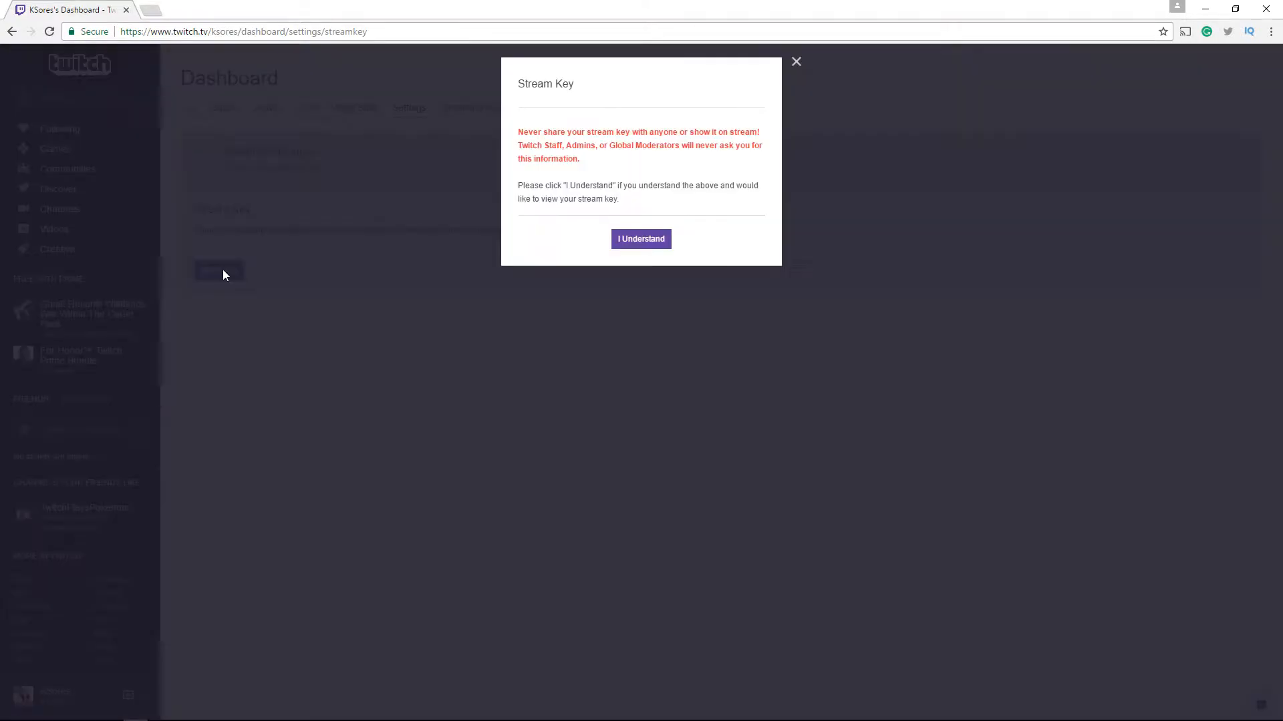
pyautogui.click(632, 237)
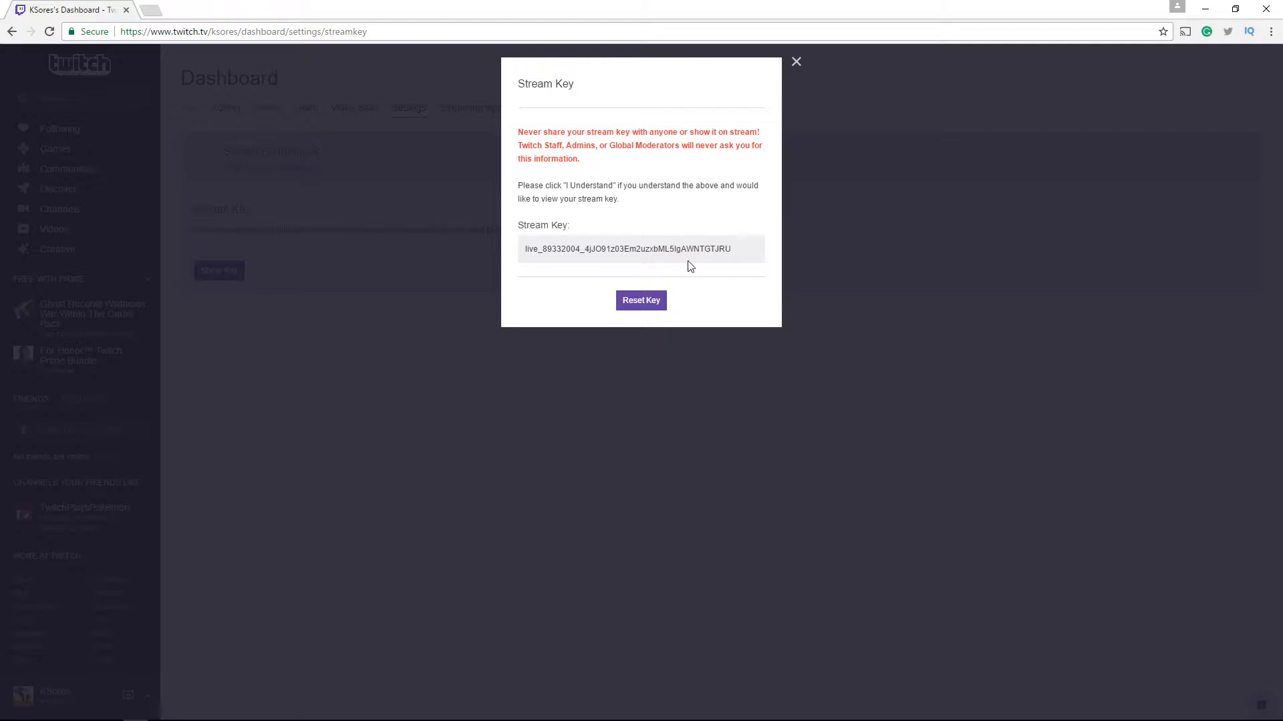
pyautogui.moveTo(736, 258); pyautogui.dragTo(516, 259)
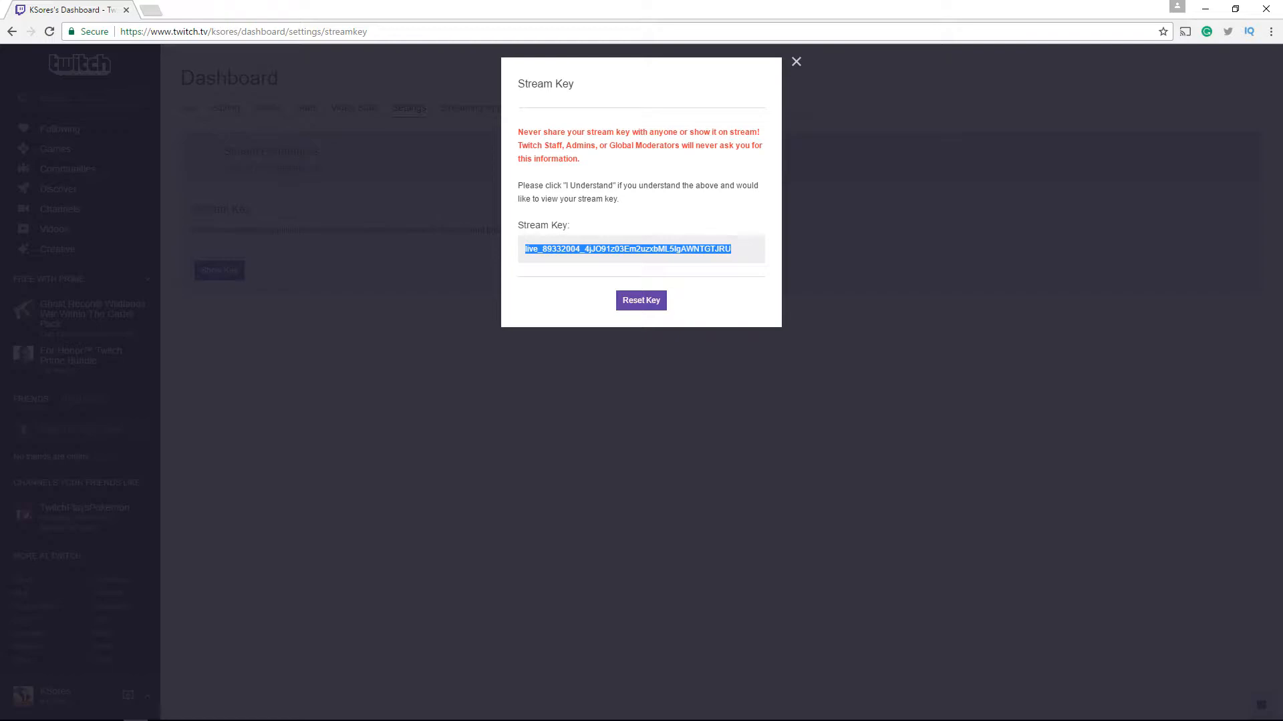
# Paste the Twitch stream key into the stream key field of OBS's Stream settings and save
pyautogui.hotkey('alt', 'Tab')
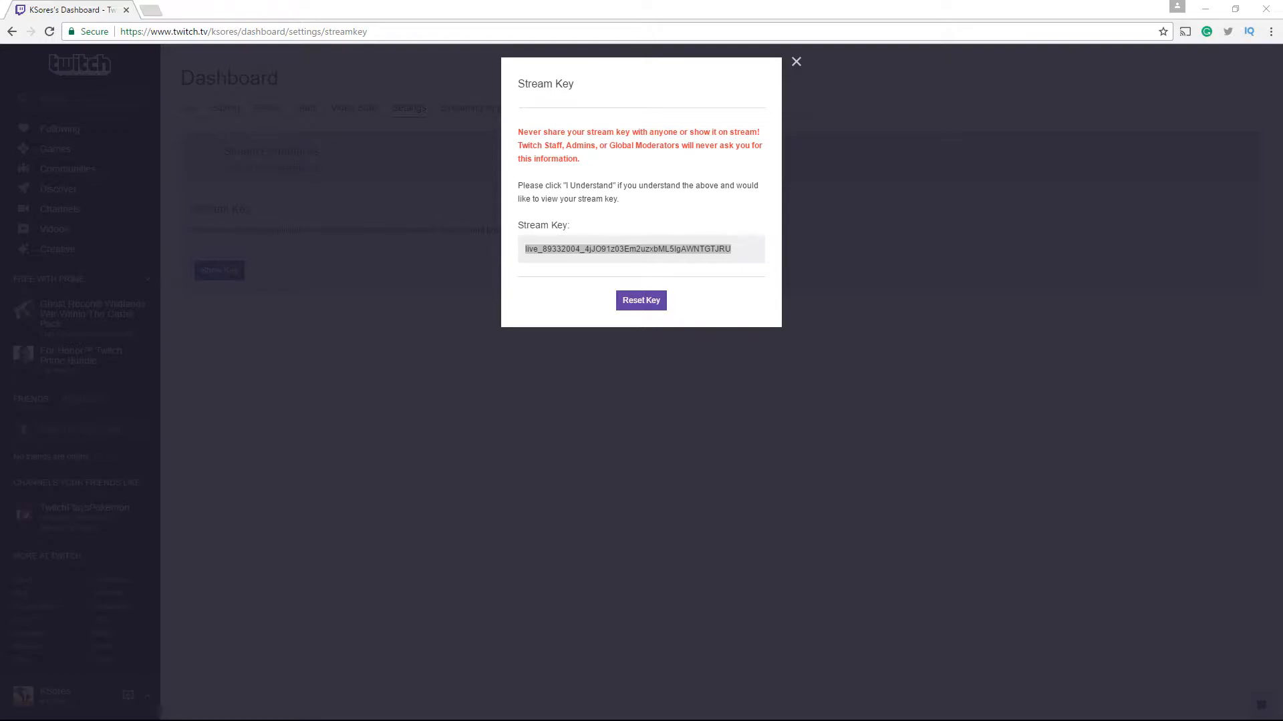
pyautogui.hotkey('alt', 'Tab')
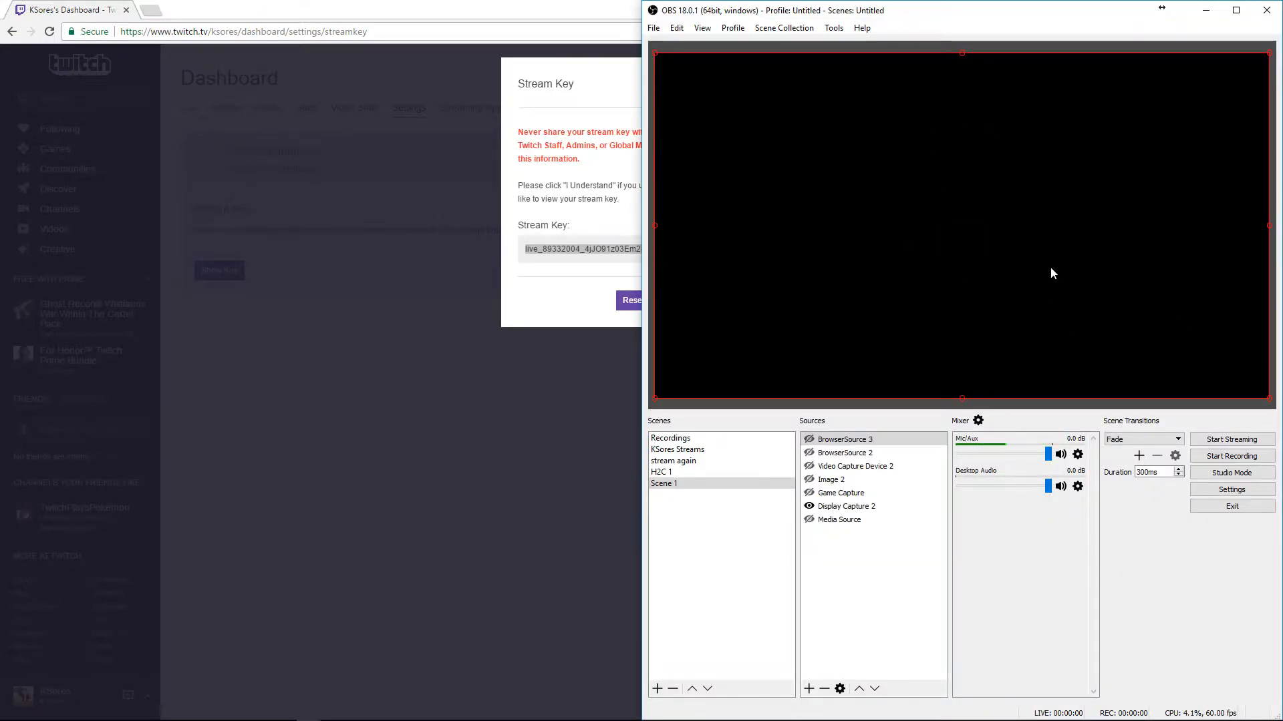
pyautogui.click(1231, 489)
pyautogui.click(374, 178)
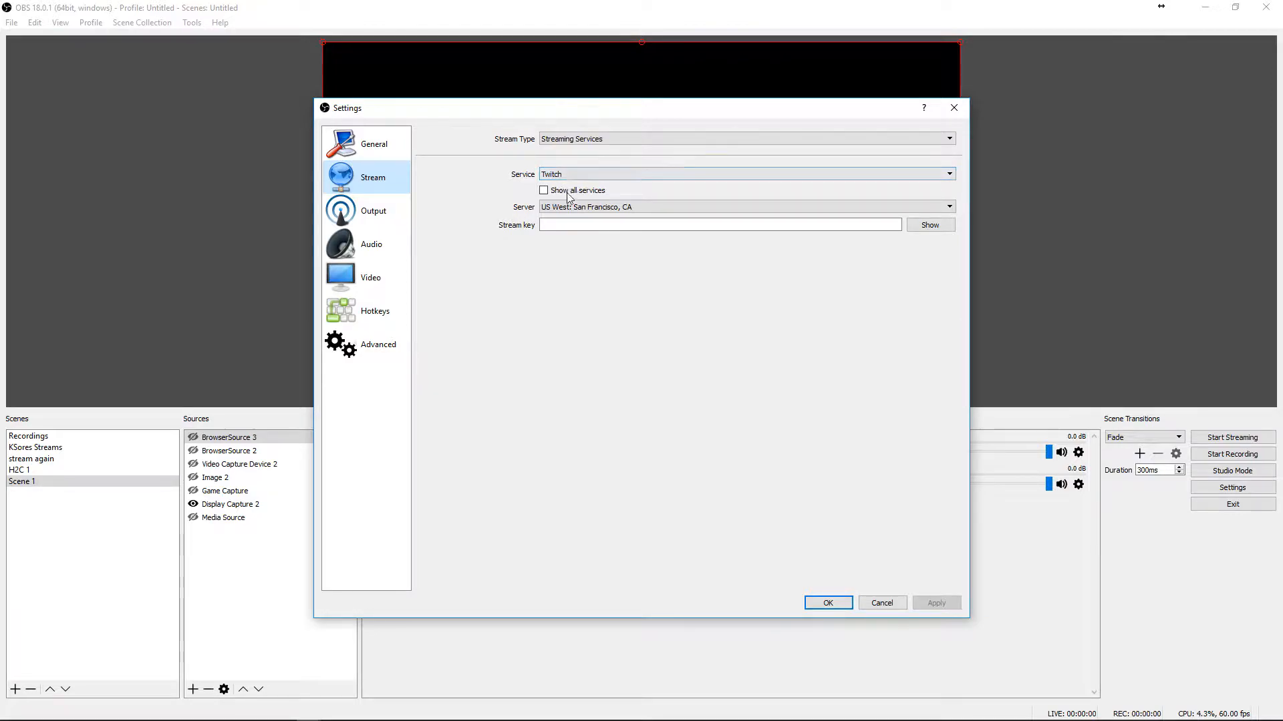
pyautogui.click(631, 225)
pyautogui.hotkey('ctrl', 'v')
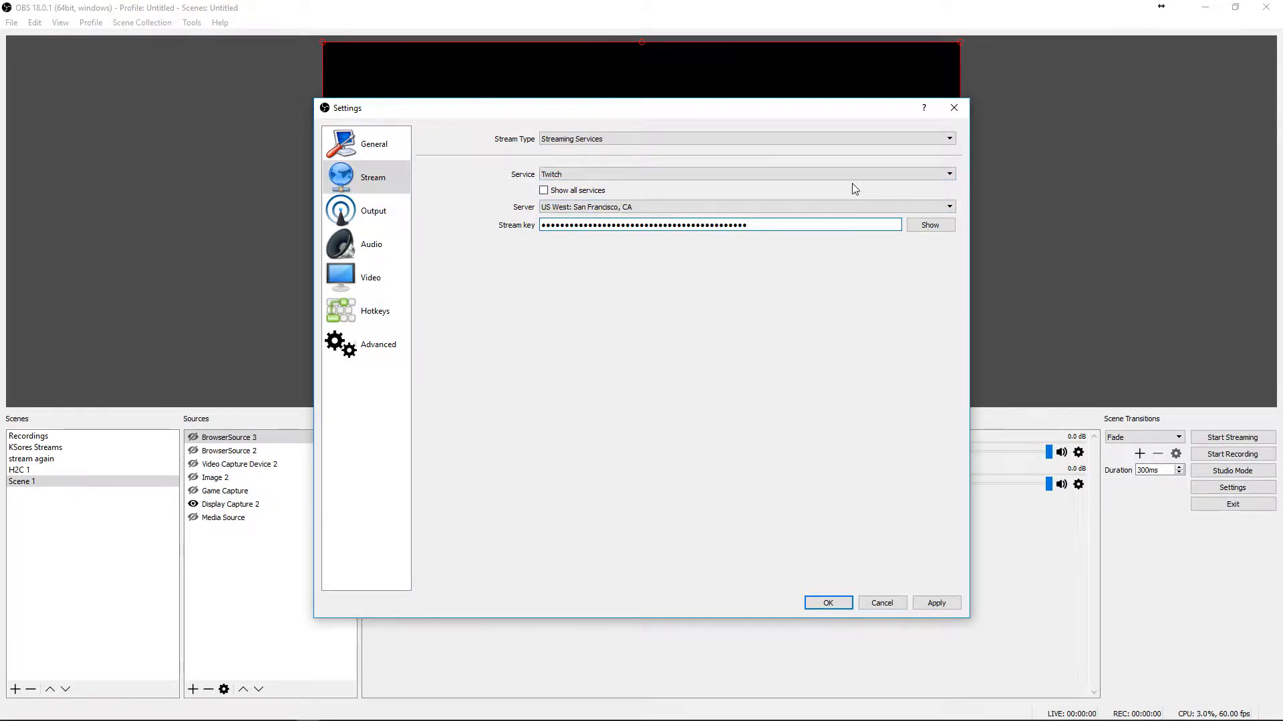
pyautogui.click(827, 603)
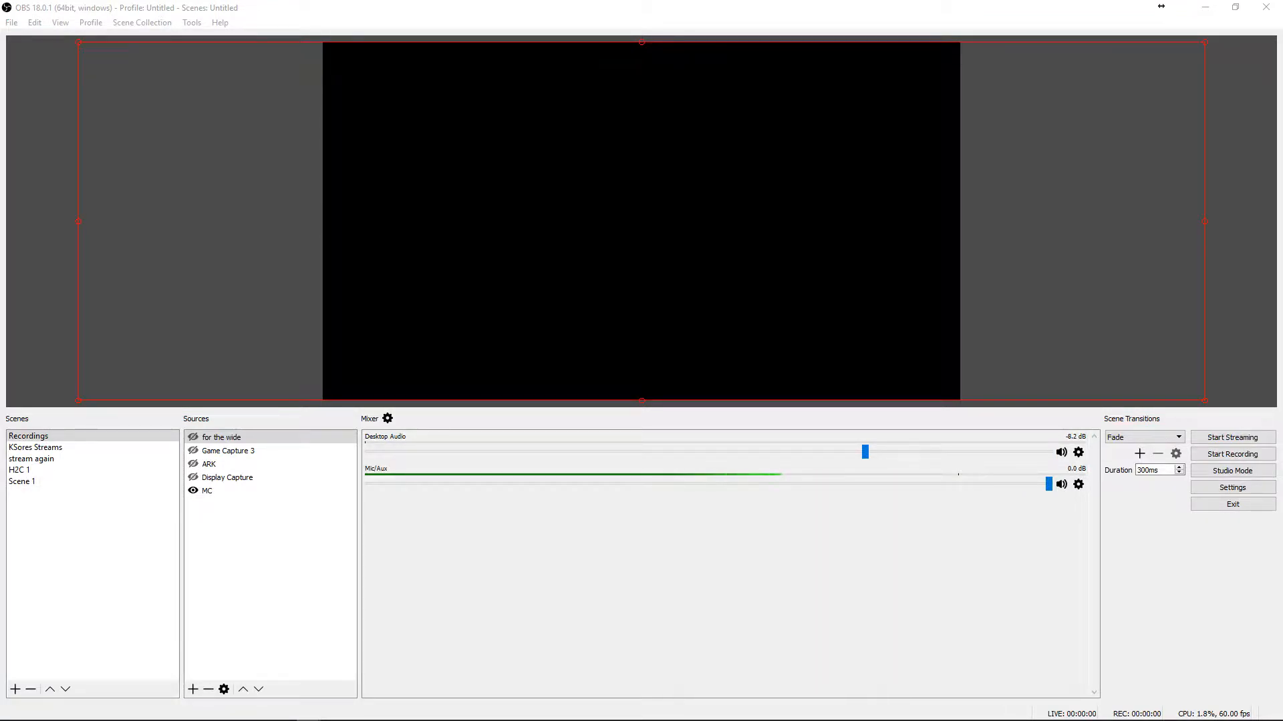
# Open the settings and set the common FPS value to 60 in the Video settings
pyautogui.moveTo(752, 8); pyautogui.dragTo(918, 34)
pyautogui.click(1122, 511)
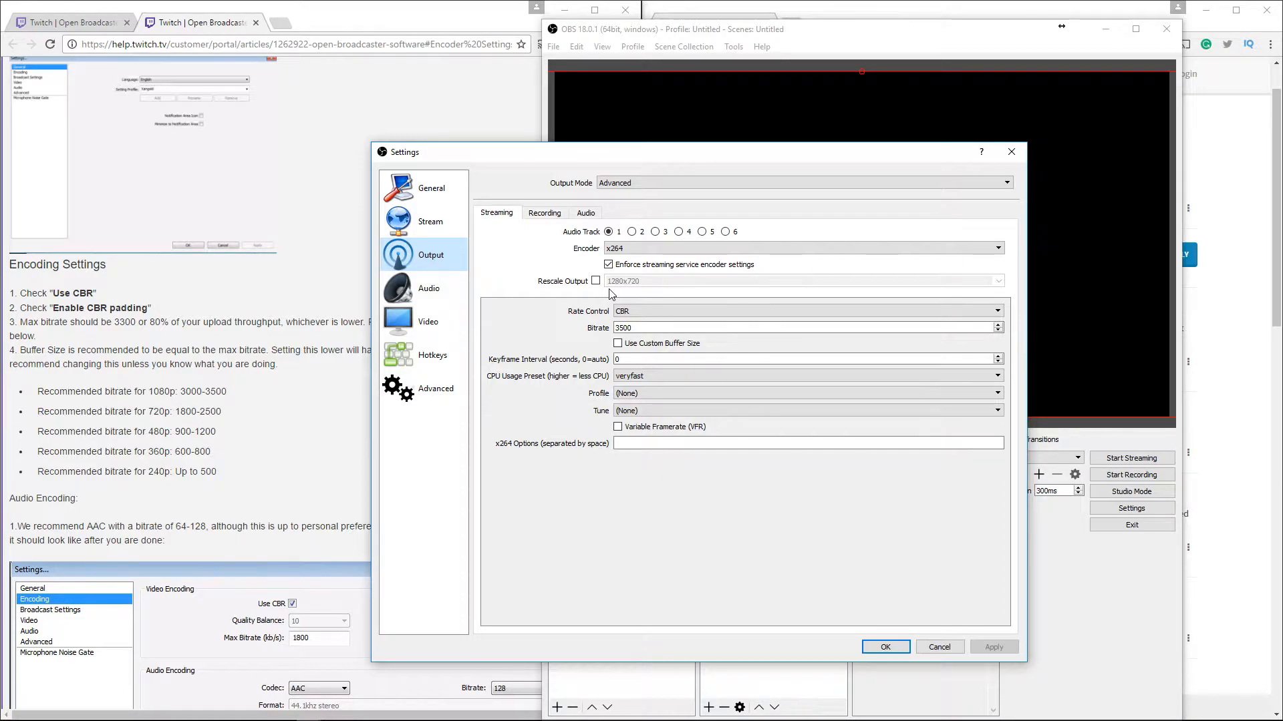
pyautogui.click(417, 326)
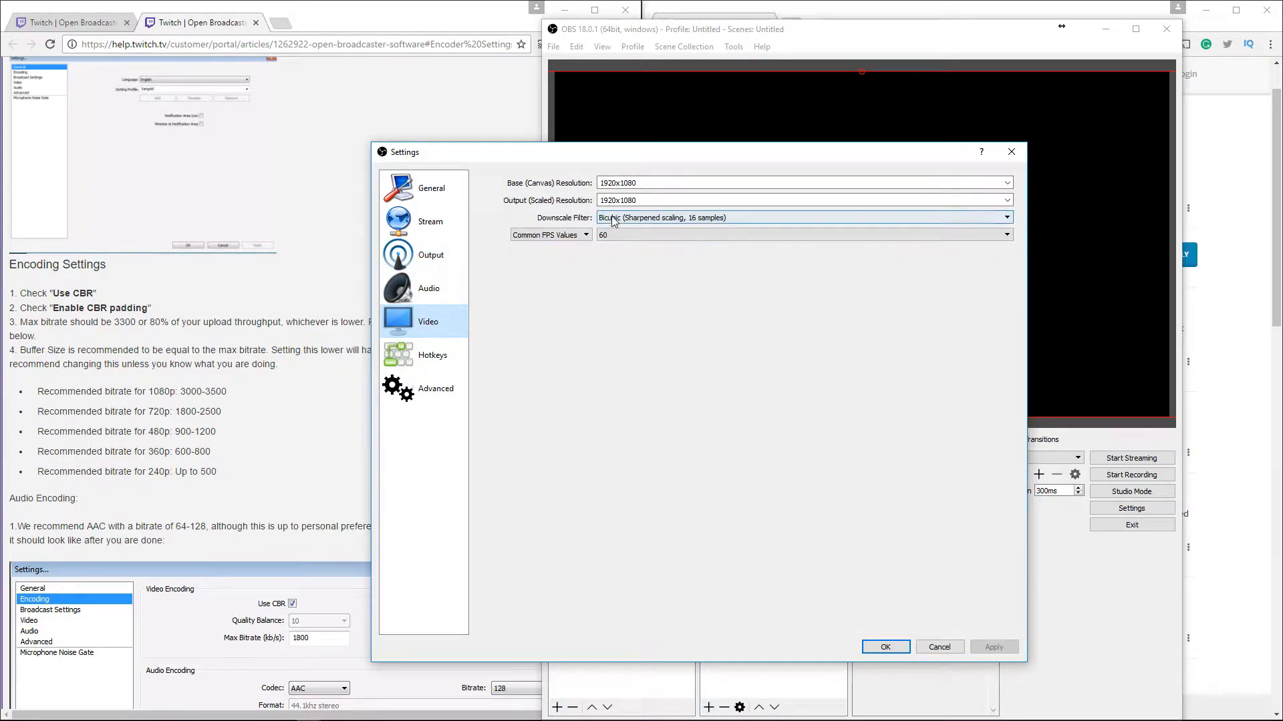
pyautogui.click(635, 233)
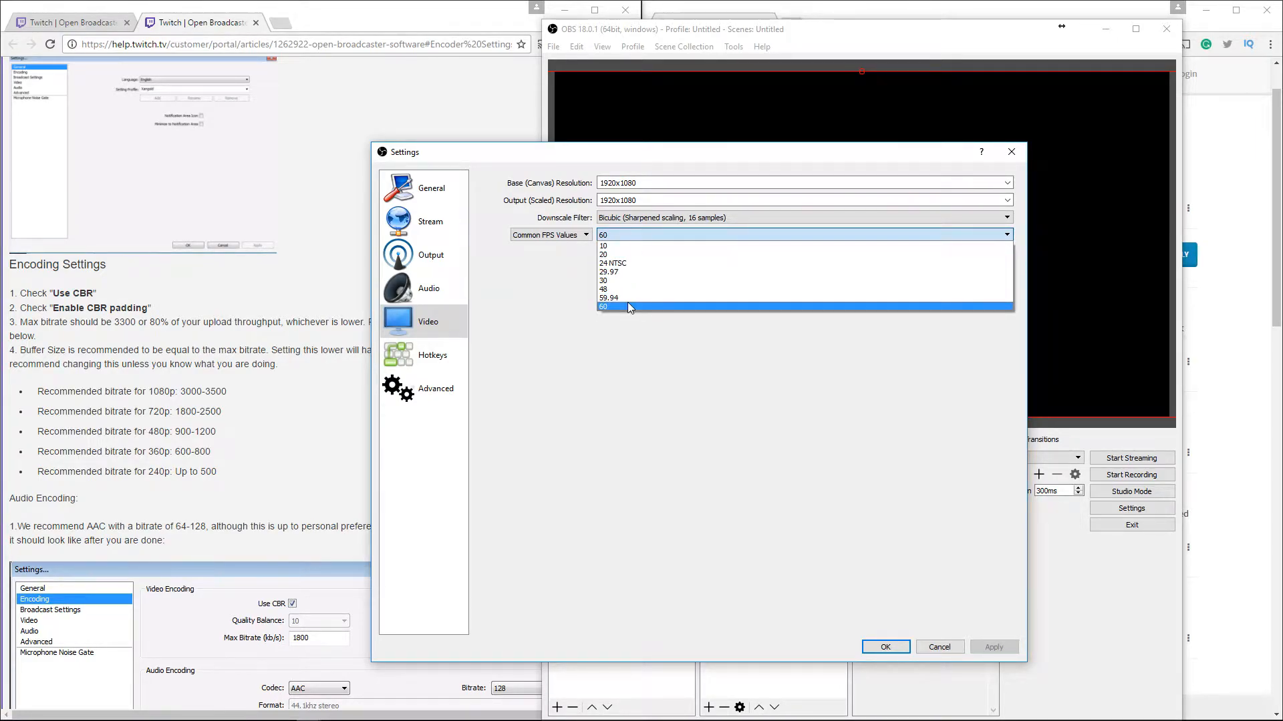
pyautogui.click(627, 239)
# Browse through the Hotkeys settings list and close the settings dialog
pyautogui.click(410, 361)
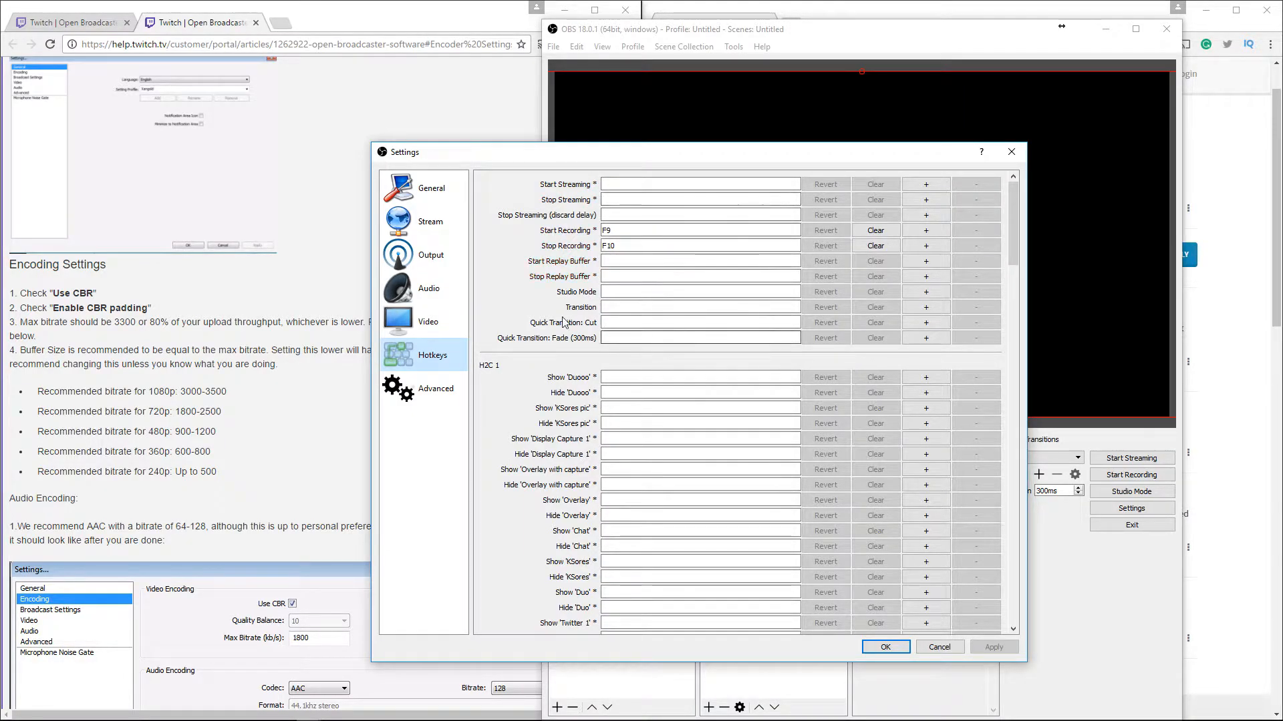
pyautogui.scroll(-15, 558, 327)
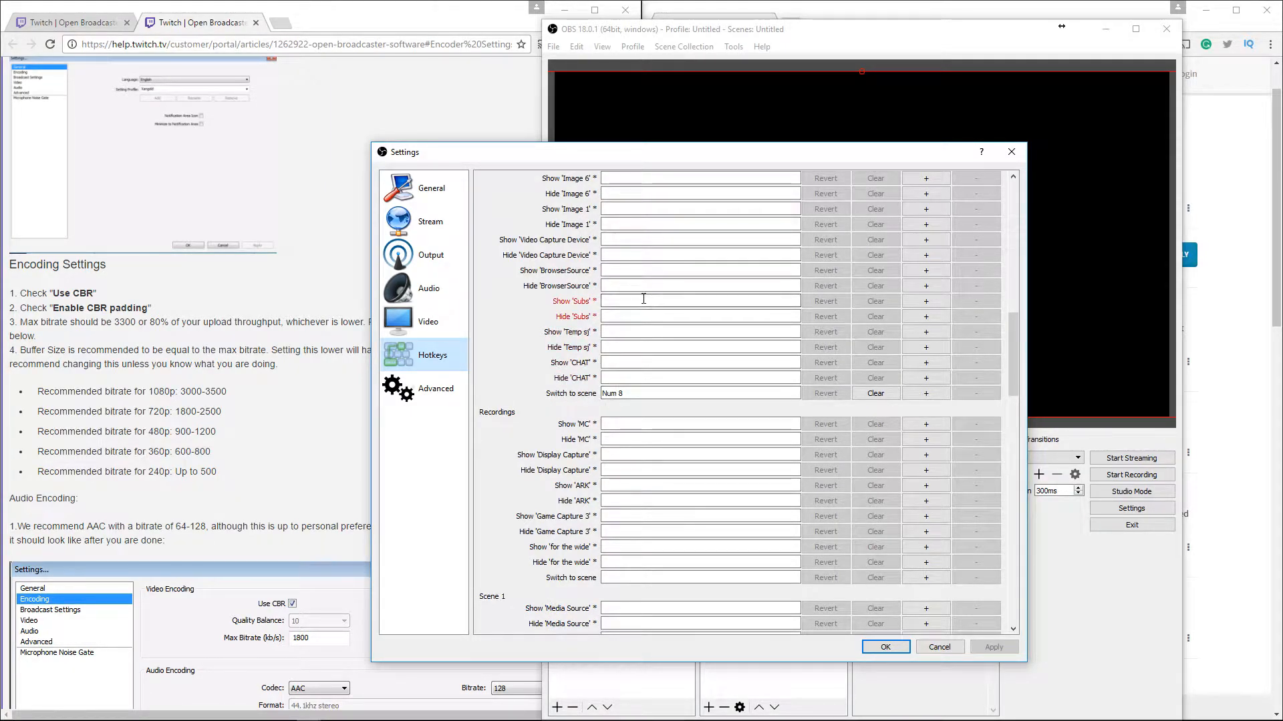
pyautogui.scroll(3, 638, 307)
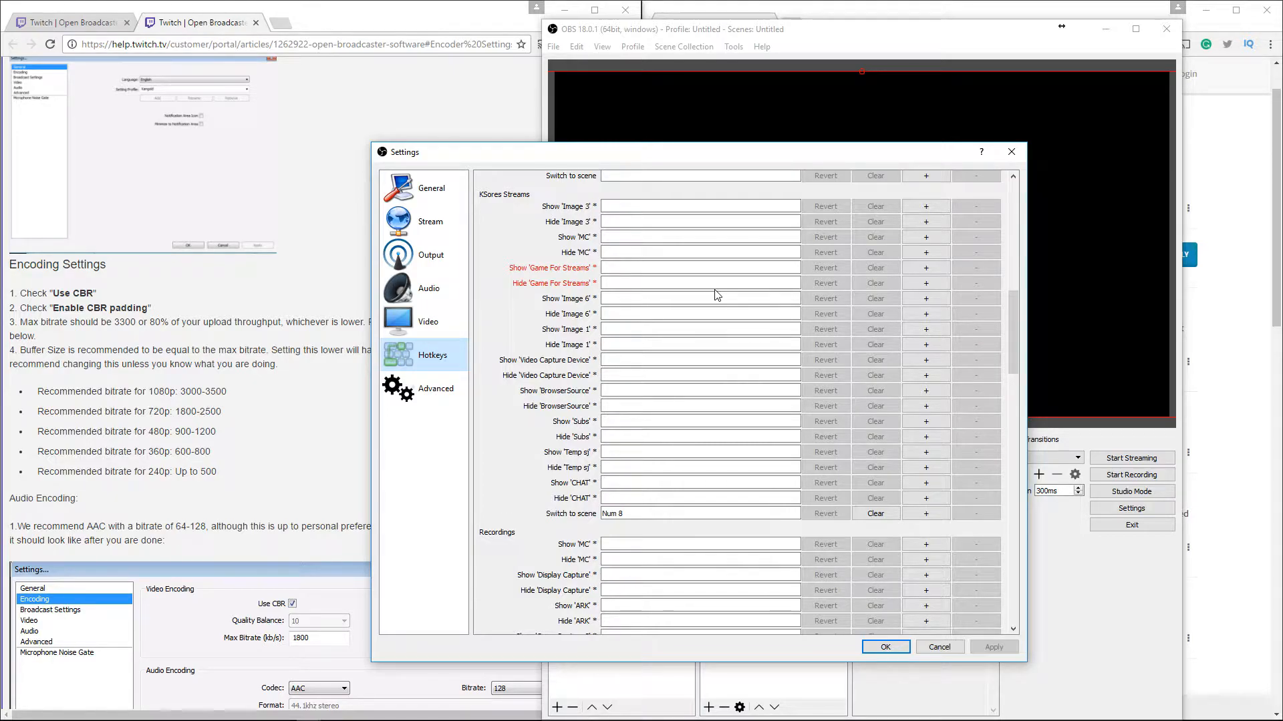
pyautogui.scroll(-7, 716, 295)
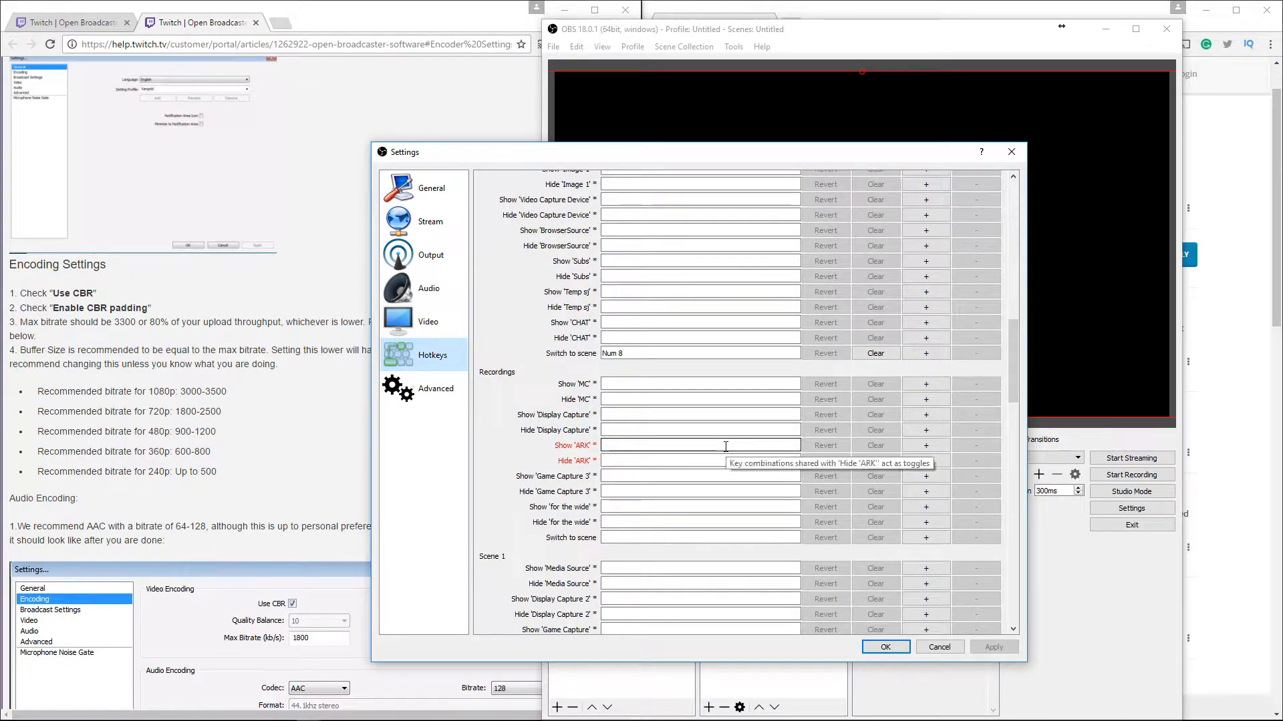
pyautogui.scroll(-8, 726, 454)
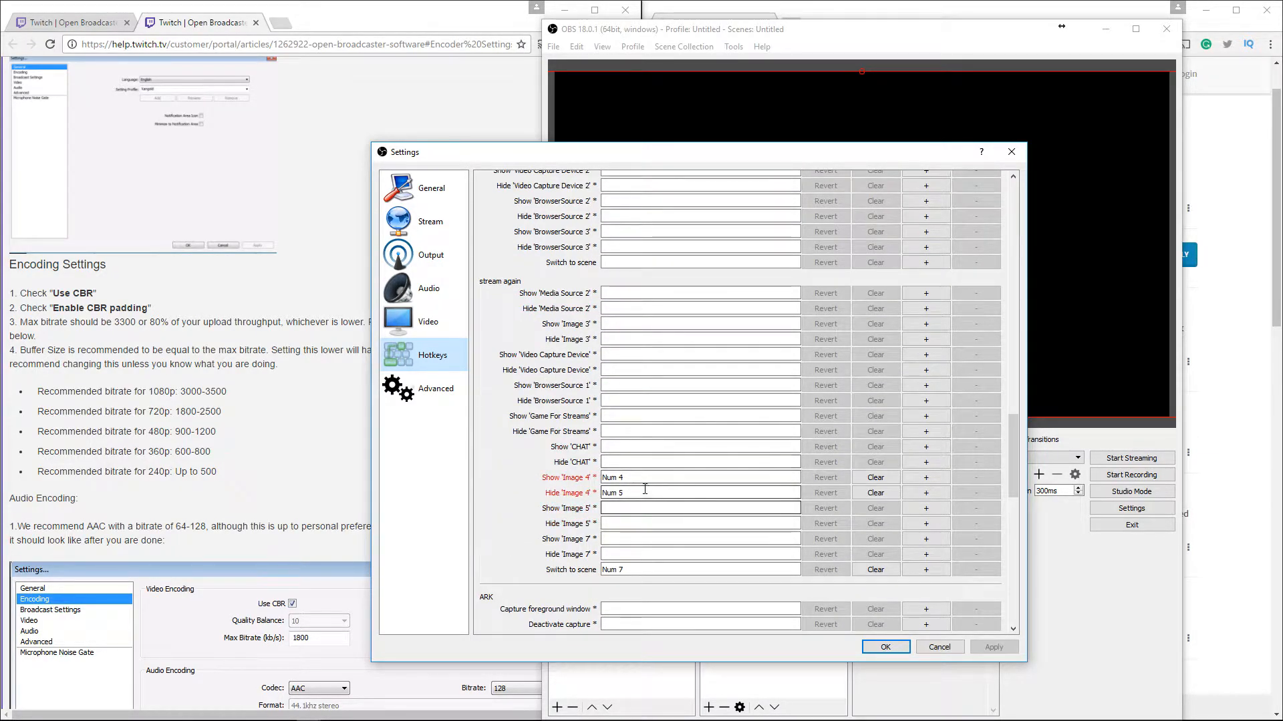
pyautogui.scroll(-8, 639, 489)
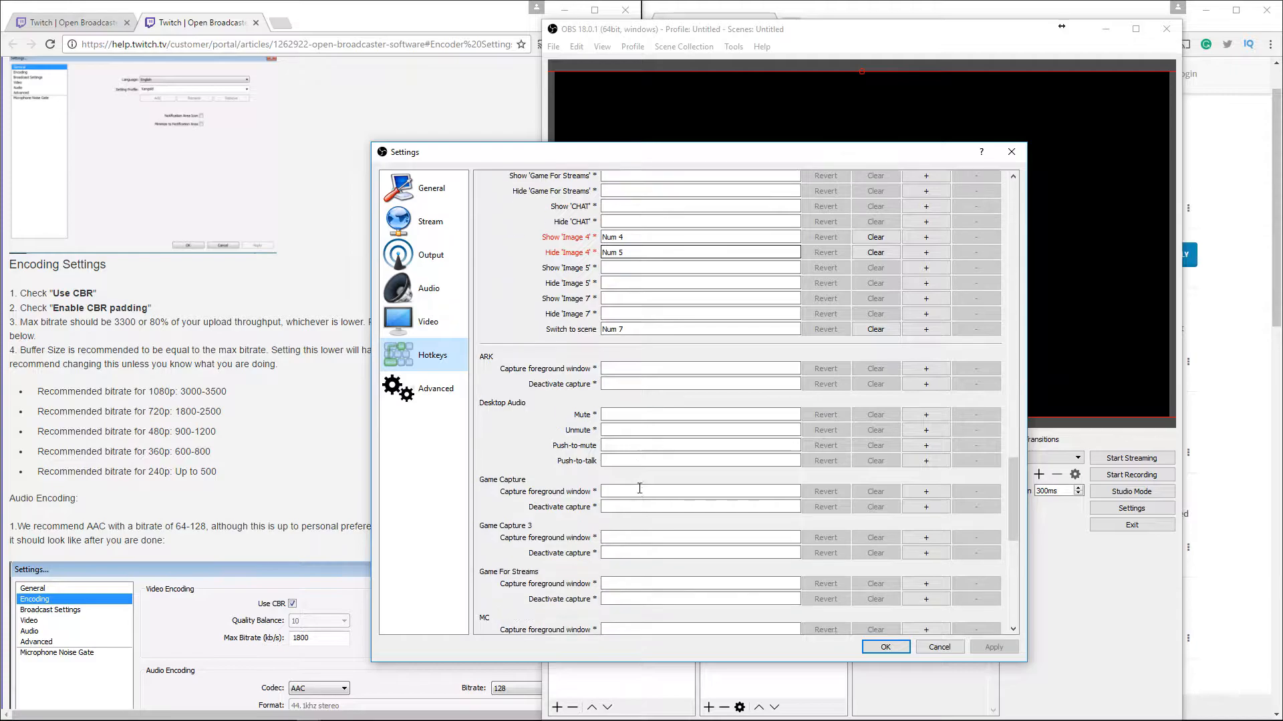
pyautogui.scroll(-7, 639, 489)
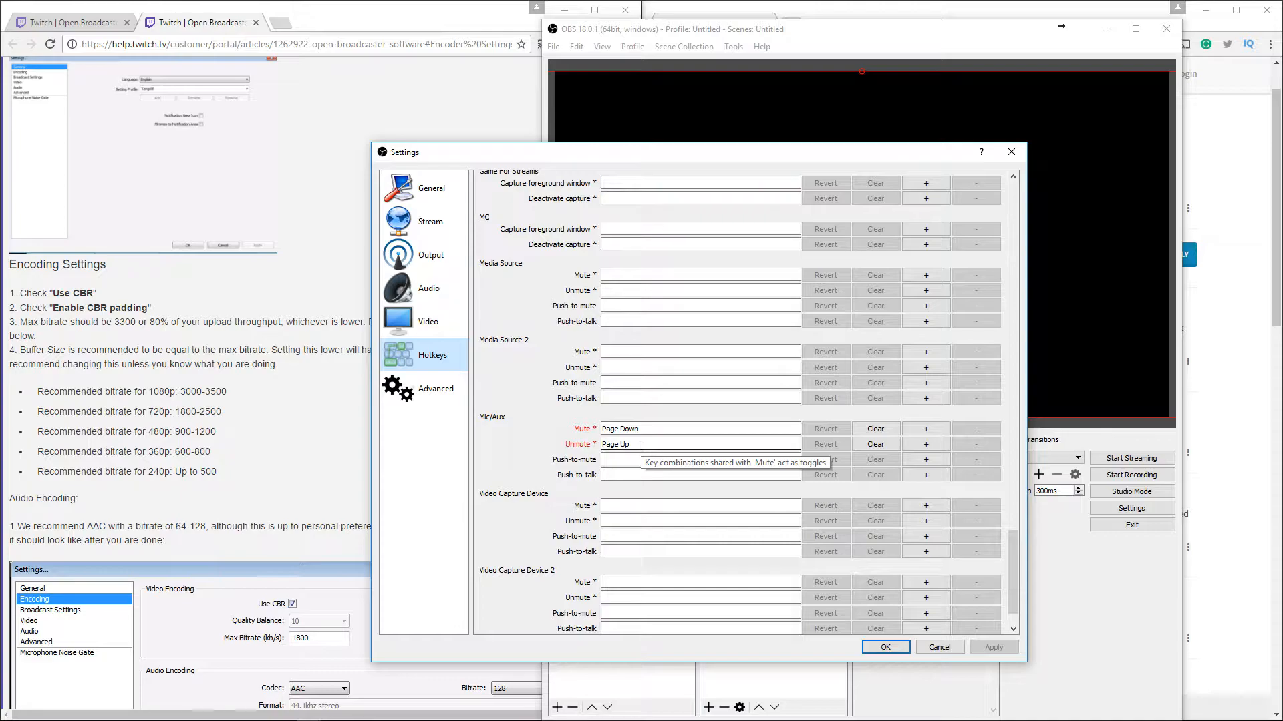
pyautogui.click(885, 647)
# Reopen settings and set the desktop audio device to Headset Earphone (HyperX 7.1 Audio) and the mic to Microphone (Yeti Stereo Microphone)
pyautogui.click(1132, 508)
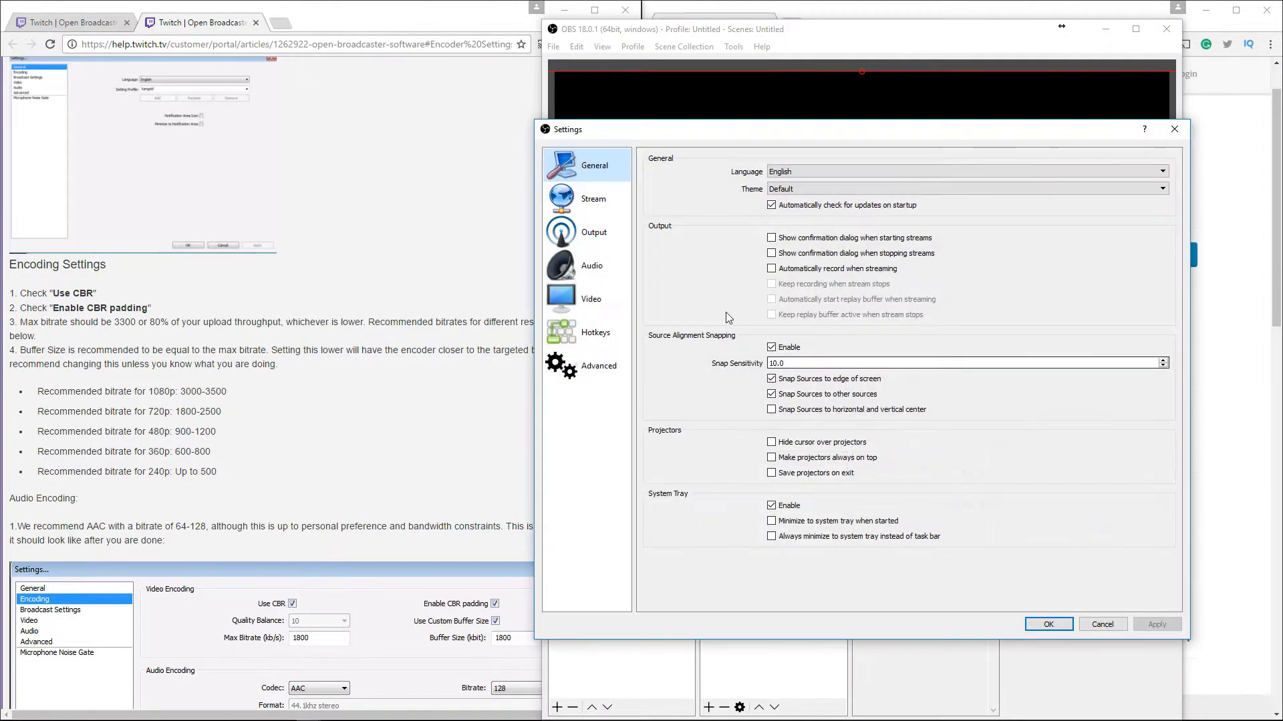
pyautogui.click(591, 366)
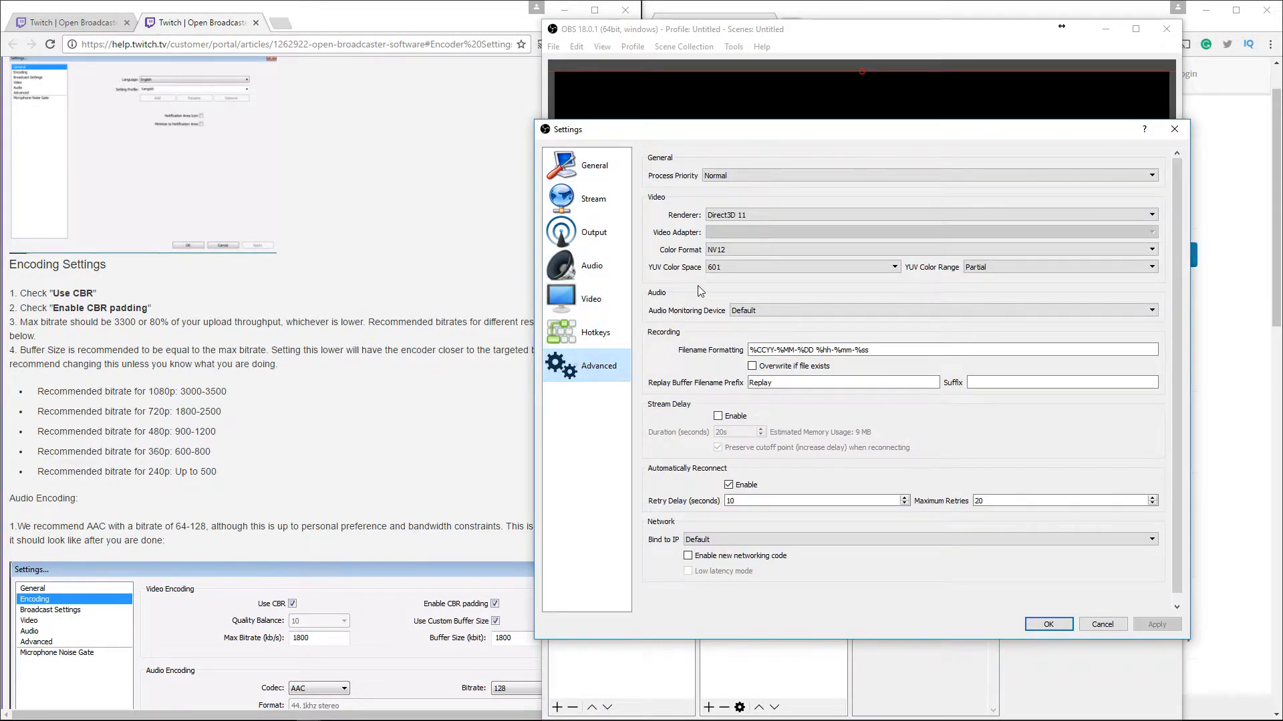
pyautogui.scroll(-2, 697, 286)
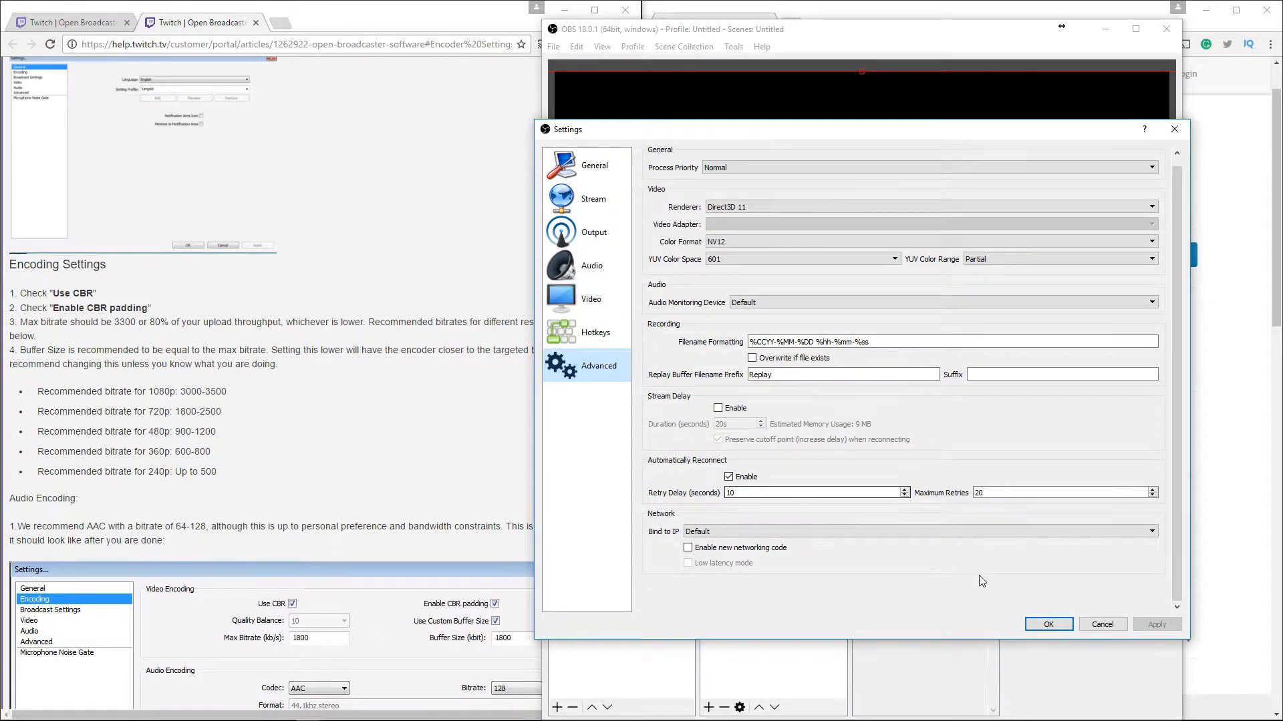
pyautogui.click(591, 266)
pyautogui.click(837, 194)
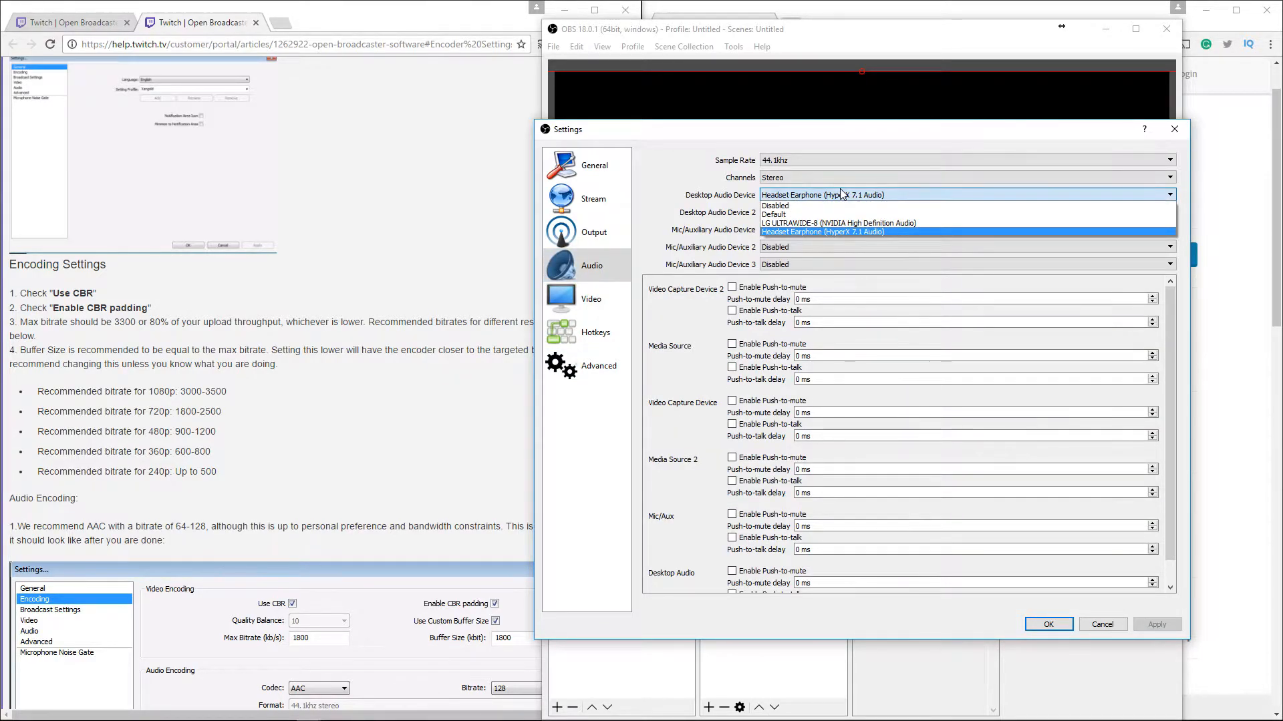
pyautogui.click(820, 232)
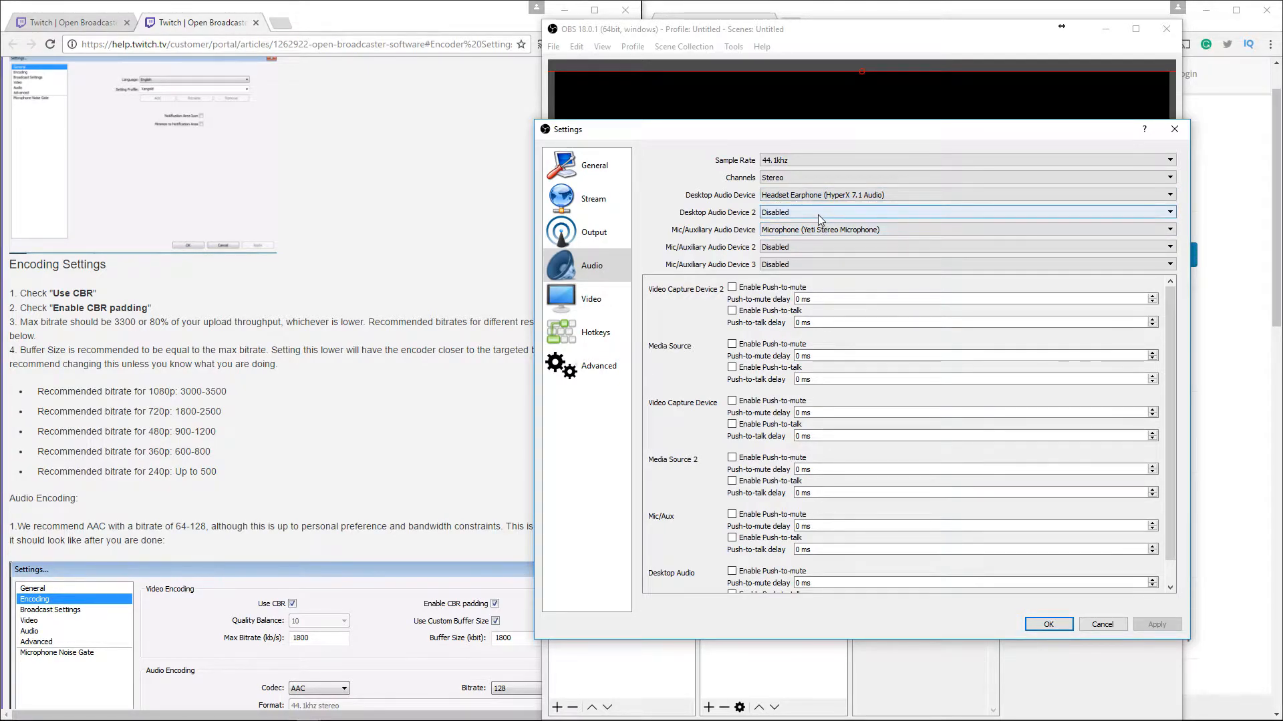
pyautogui.click(827, 230)
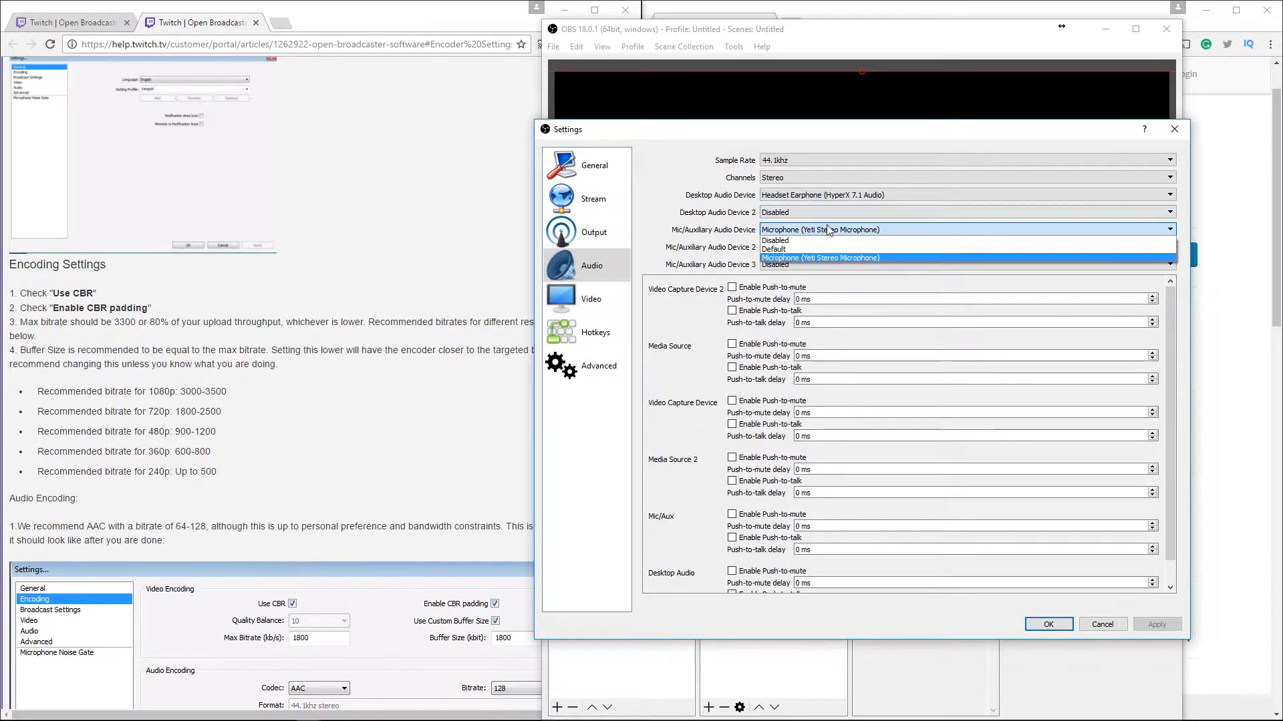
pyautogui.click(802, 232)
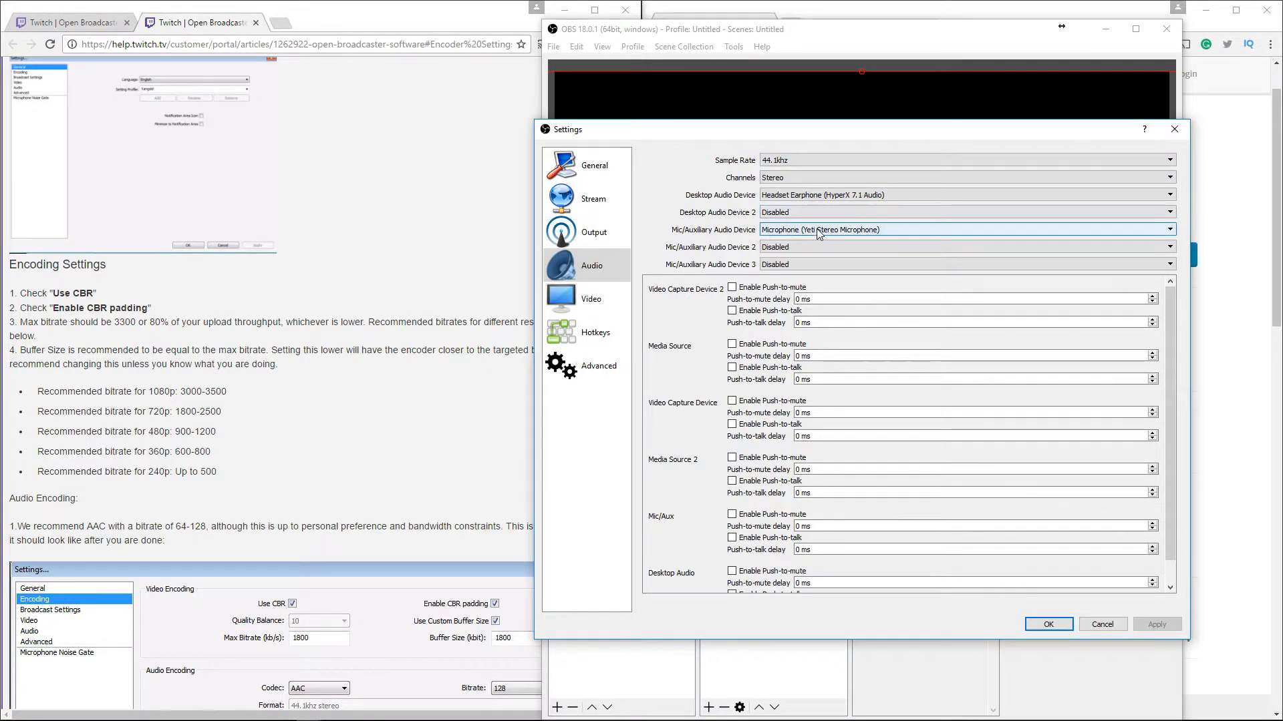
# Examine the Streaming and Recording tabs of the Output settings
pyautogui.click(586, 231)
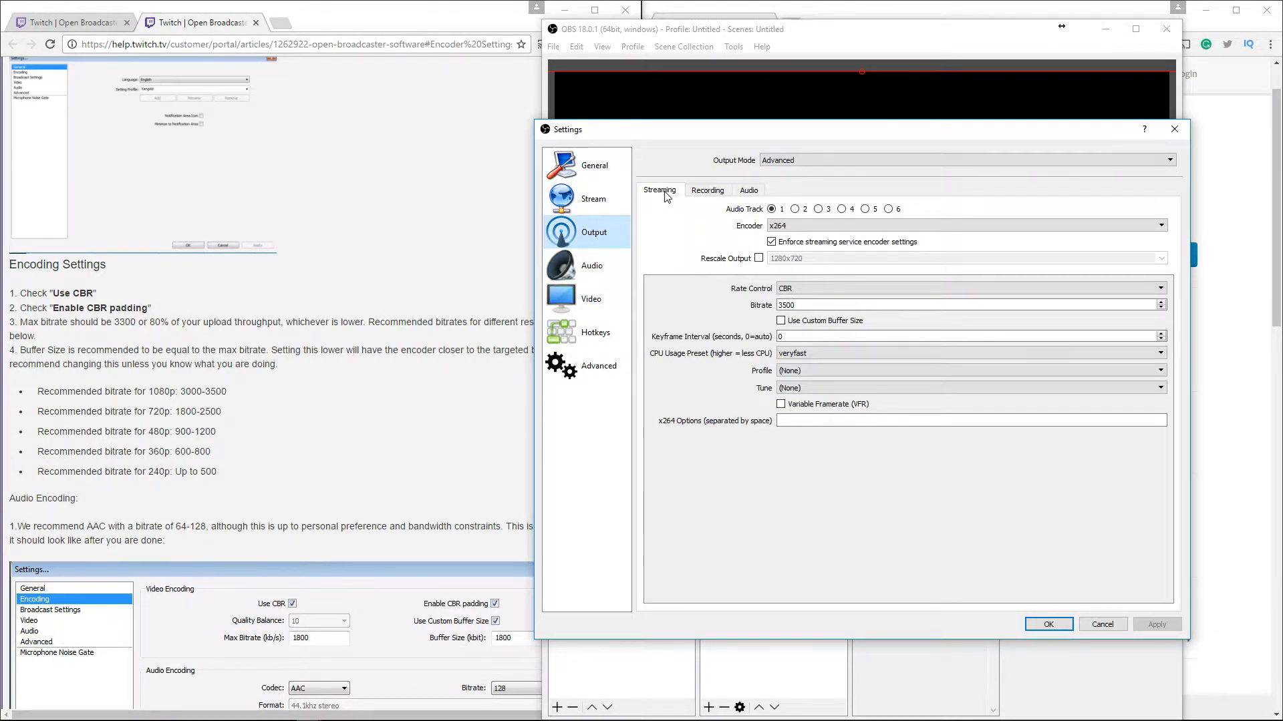
pyautogui.click(704, 194)
pyautogui.click(672, 194)
pyautogui.click(713, 195)
pyautogui.click(676, 195)
pyautogui.click(720, 195)
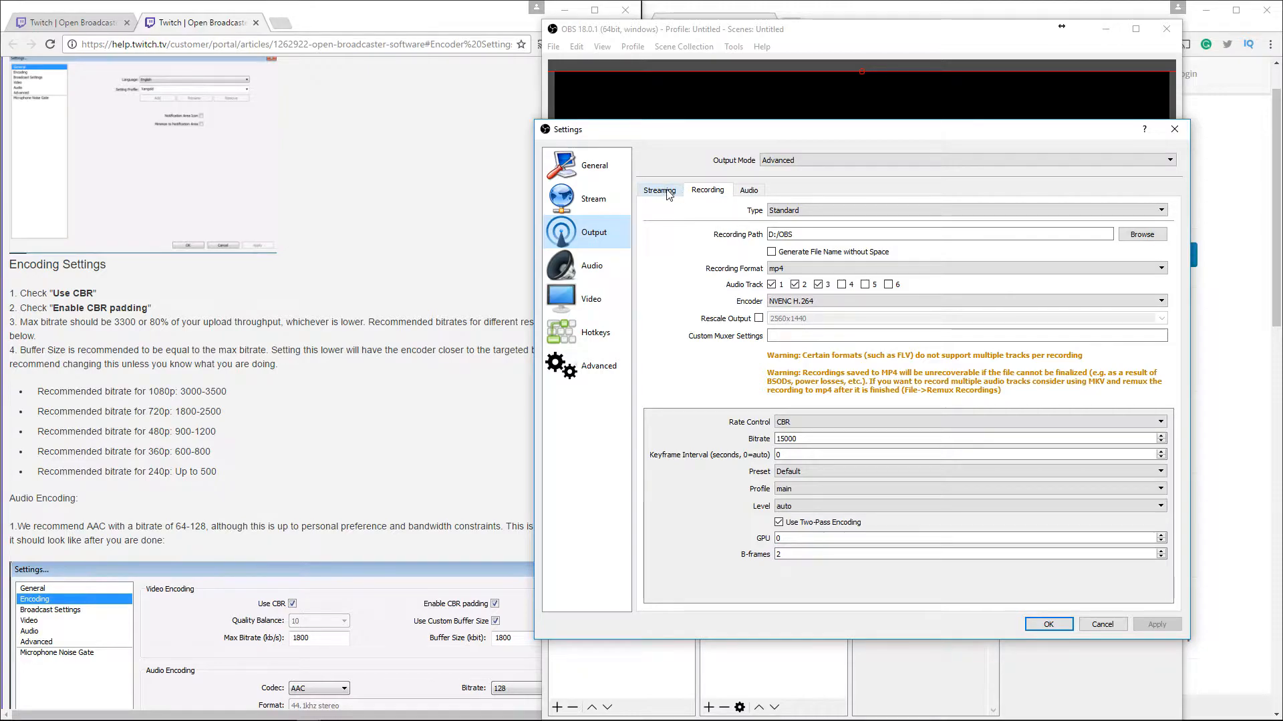
pyautogui.click(669, 194)
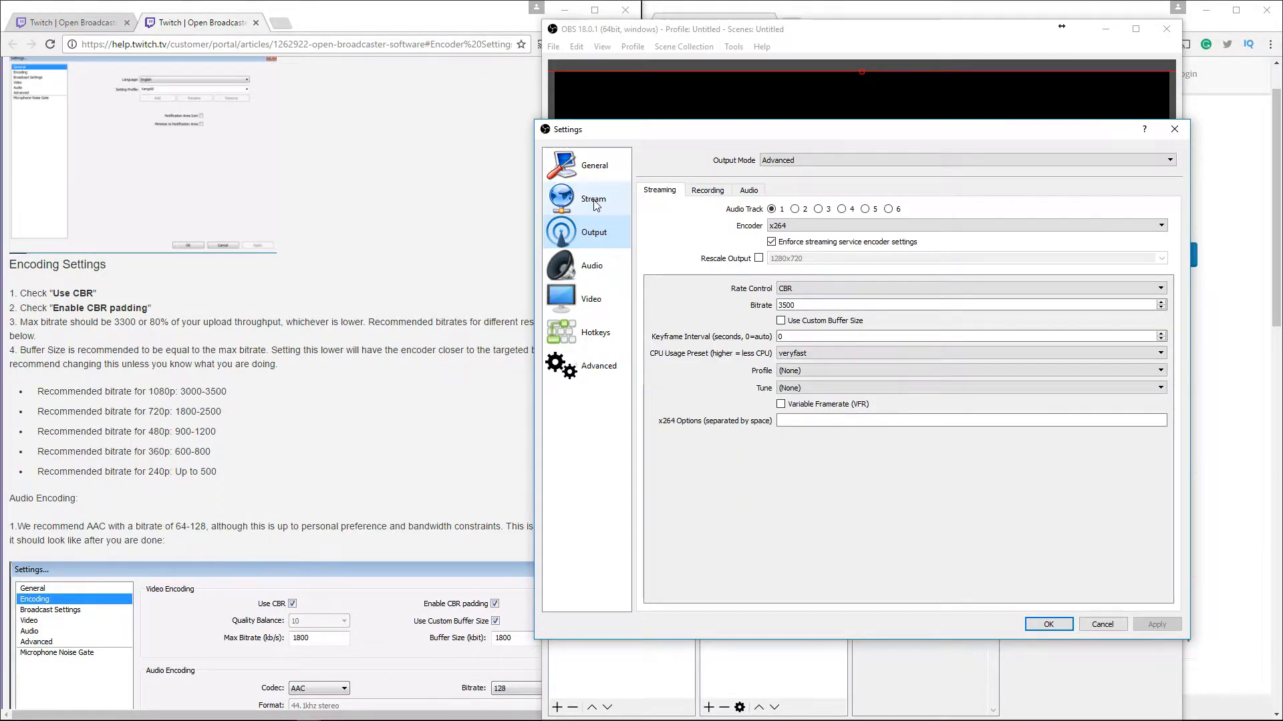
# Examine the Stream settings, including the service list option and the stream type choices
pyautogui.click(594, 201)
pyautogui.moveTo(706, 134); pyautogui.dragTo(622, 144)
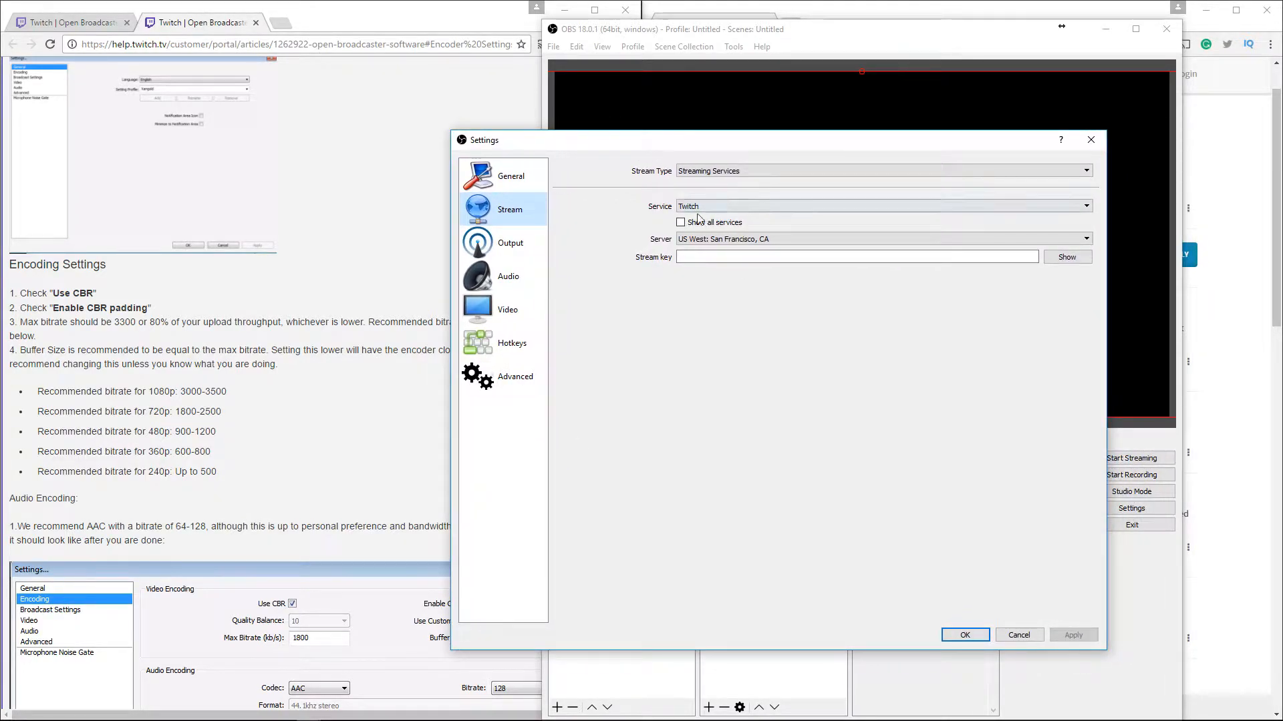
pyautogui.click(692, 213)
pyautogui.click(692, 212)
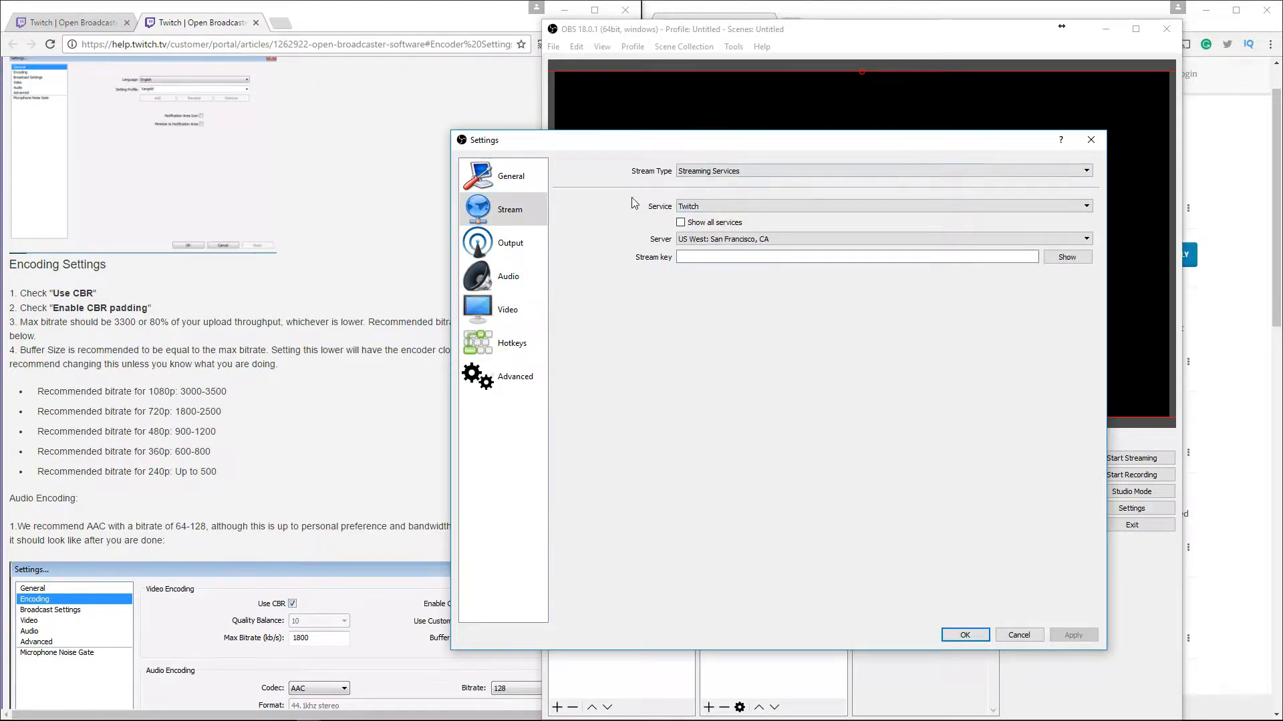
pyautogui.click(749, 170)
pyautogui.click(767, 167)
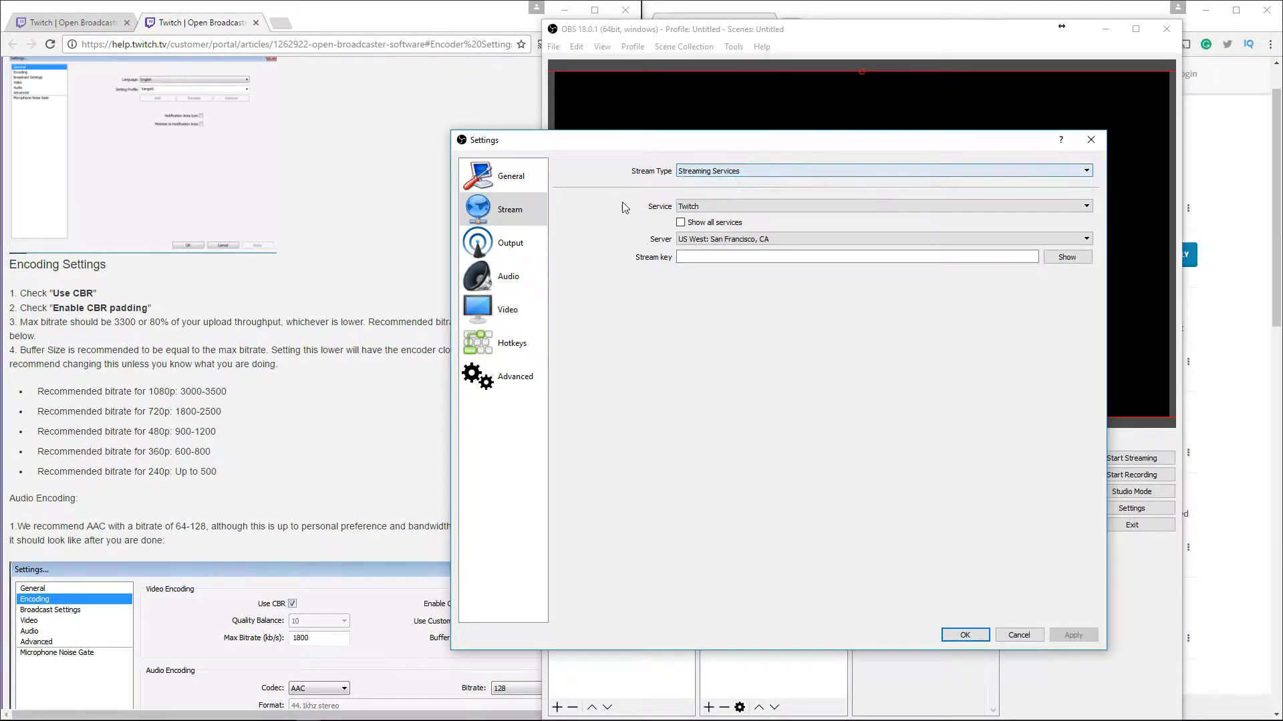
# Close the settings with OK and inspect the mixer's advanced audio properties
pyautogui.click(524, 180)
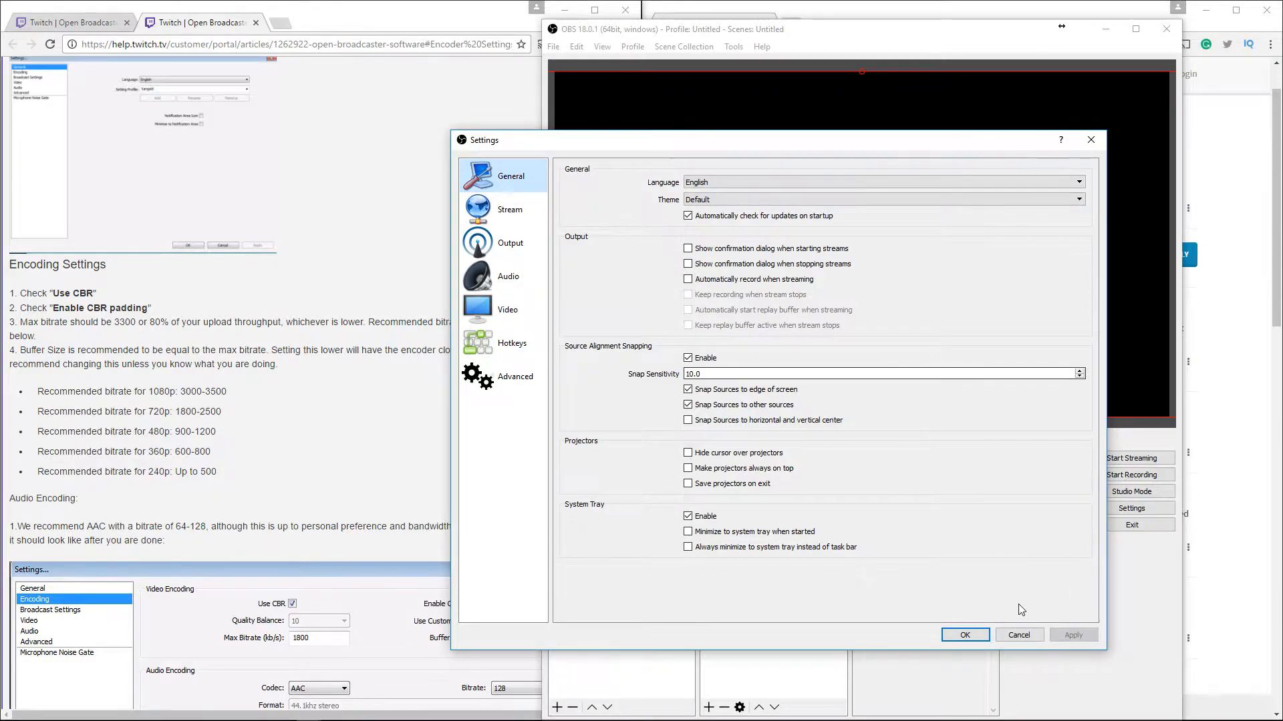
pyautogui.click(966, 636)
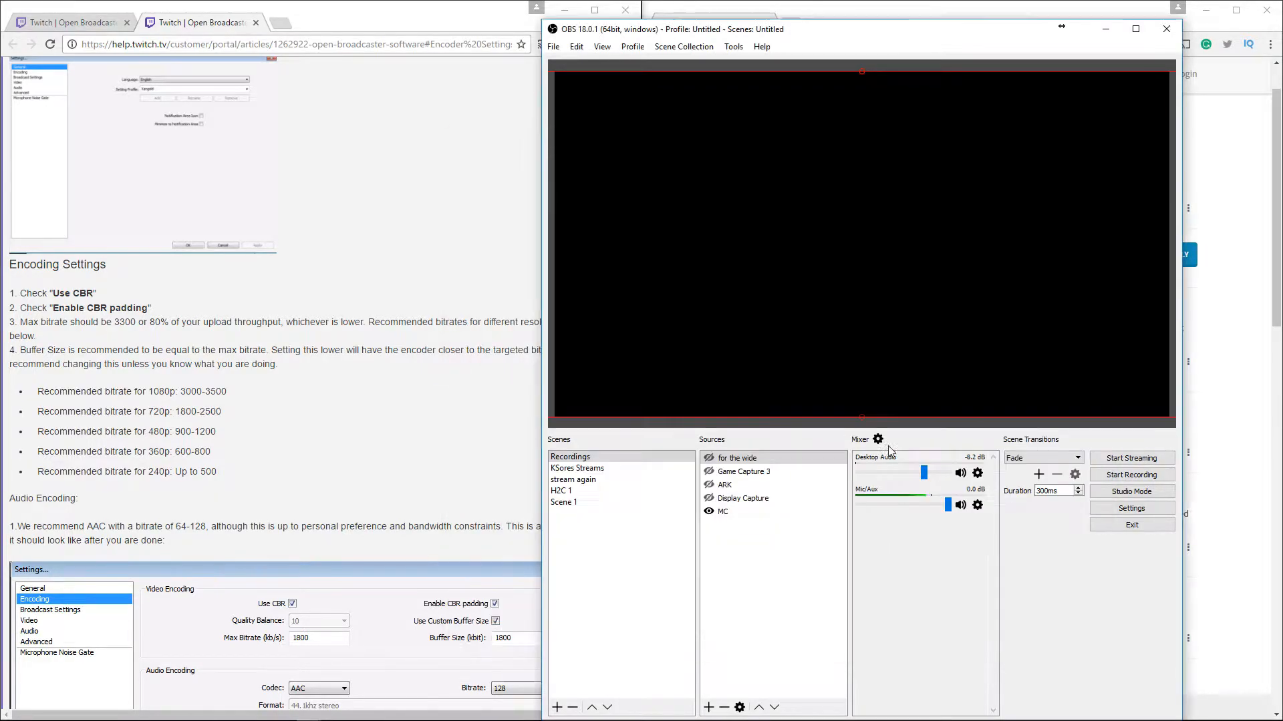
pyautogui.click(877, 440)
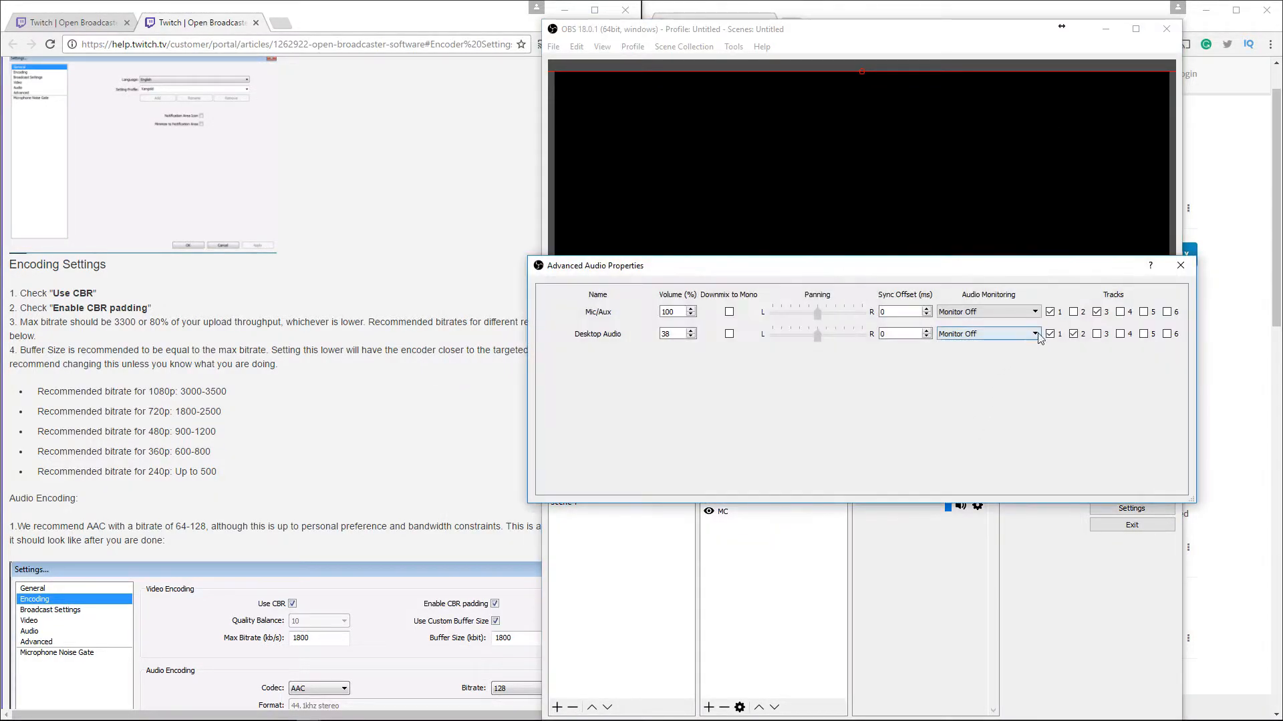
pyautogui.press('Escape')
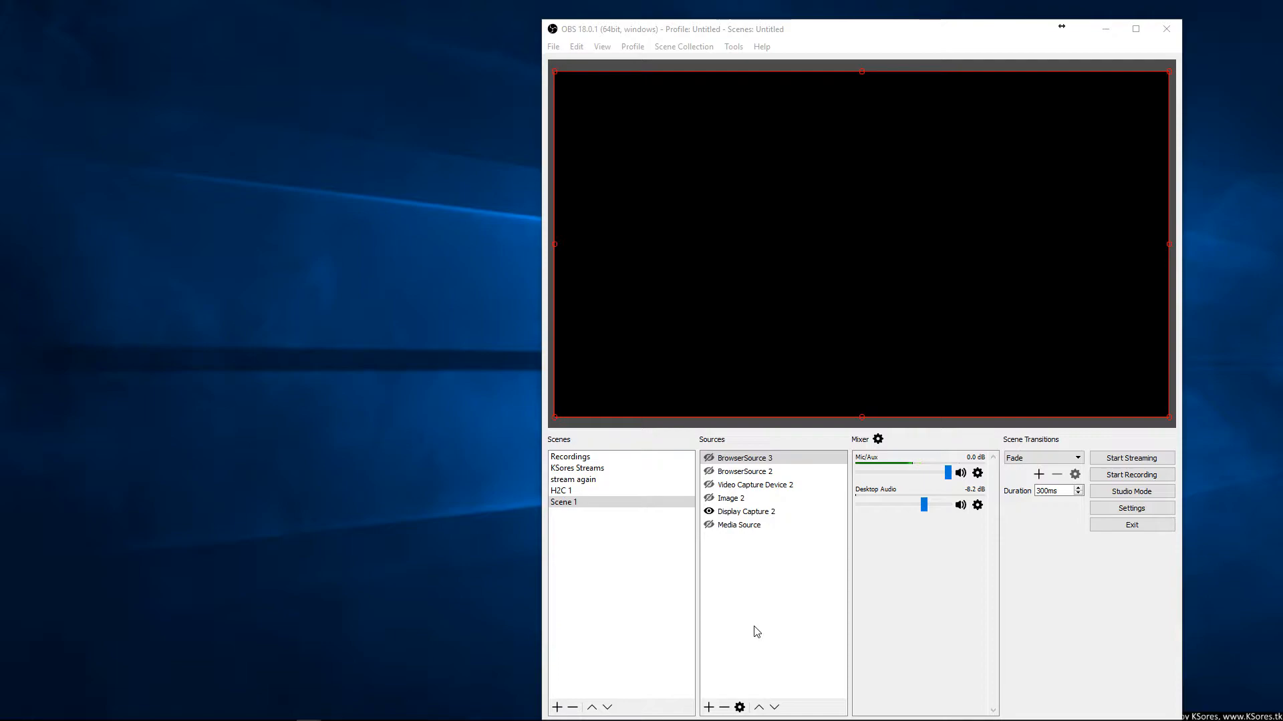
# Add a new Game Capture source to Scene 1 that captures the specific window [javaw.exe]: Minecraft 1.11.2
pyautogui.click(709, 708)
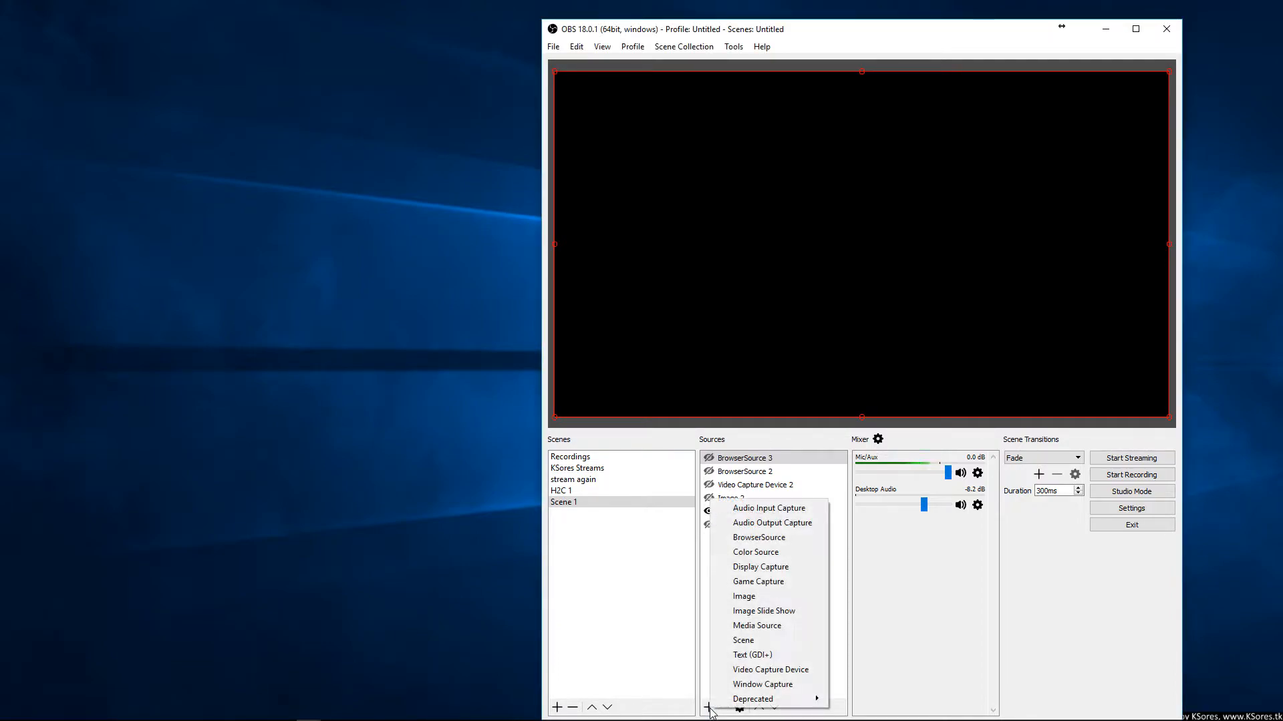
pyautogui.click(759, 581)
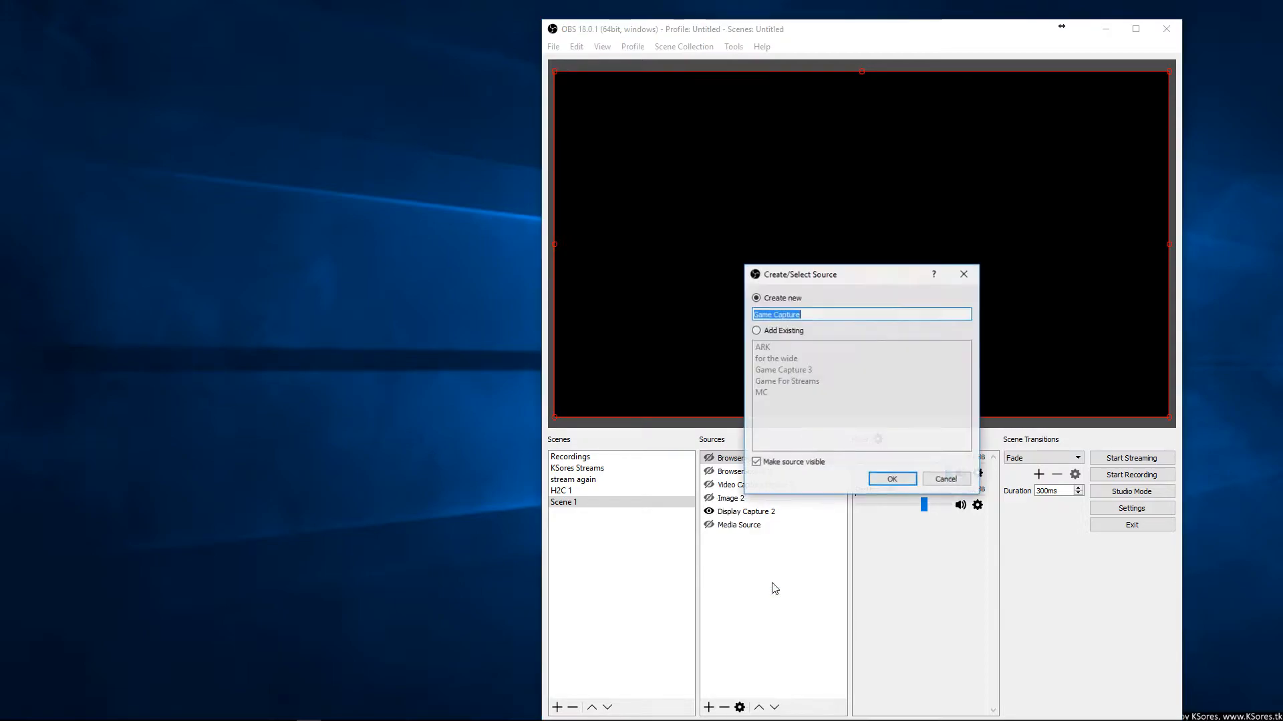
pyautogui.click(892, 479)
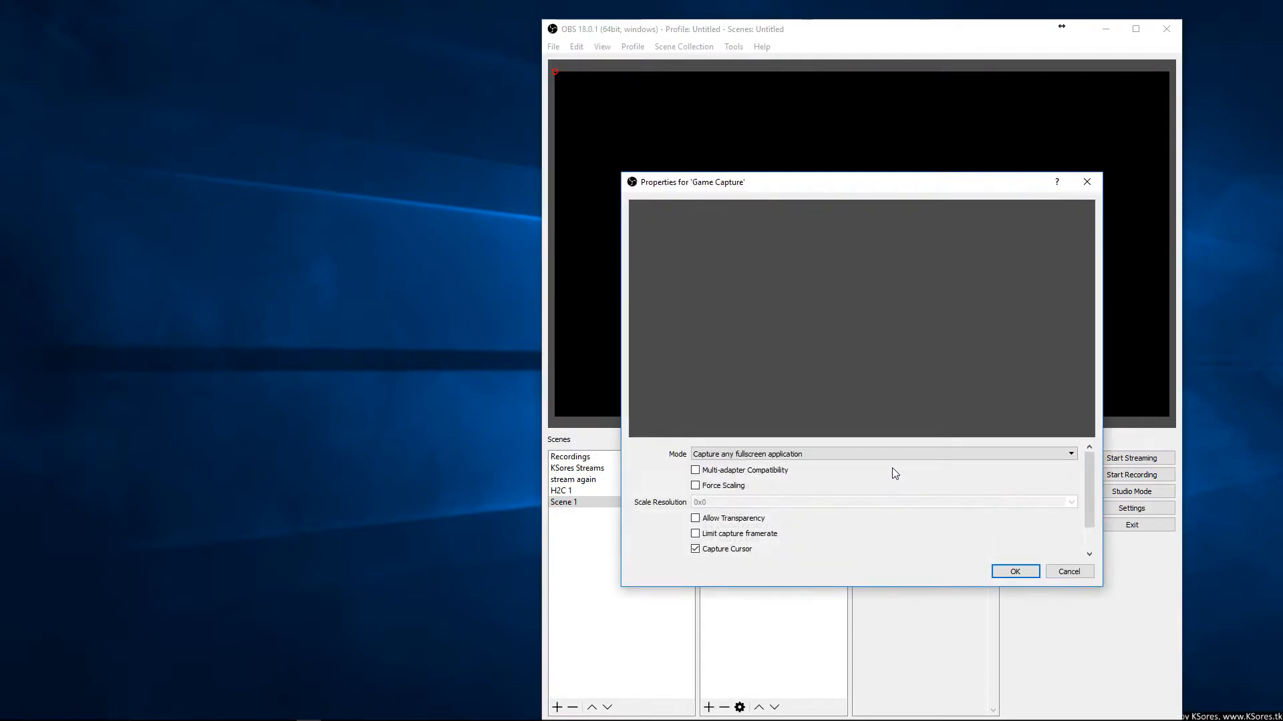
pyautogui.click(818, 454)
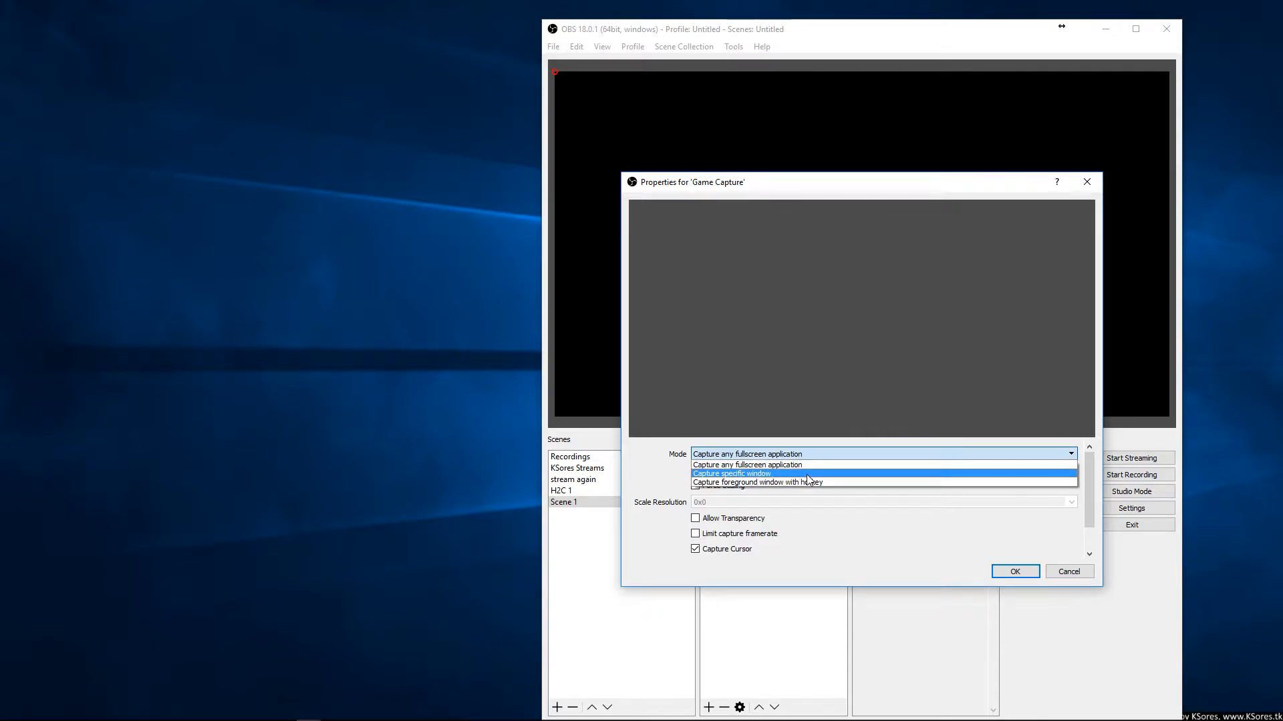
pyautogui.click(808, 473)
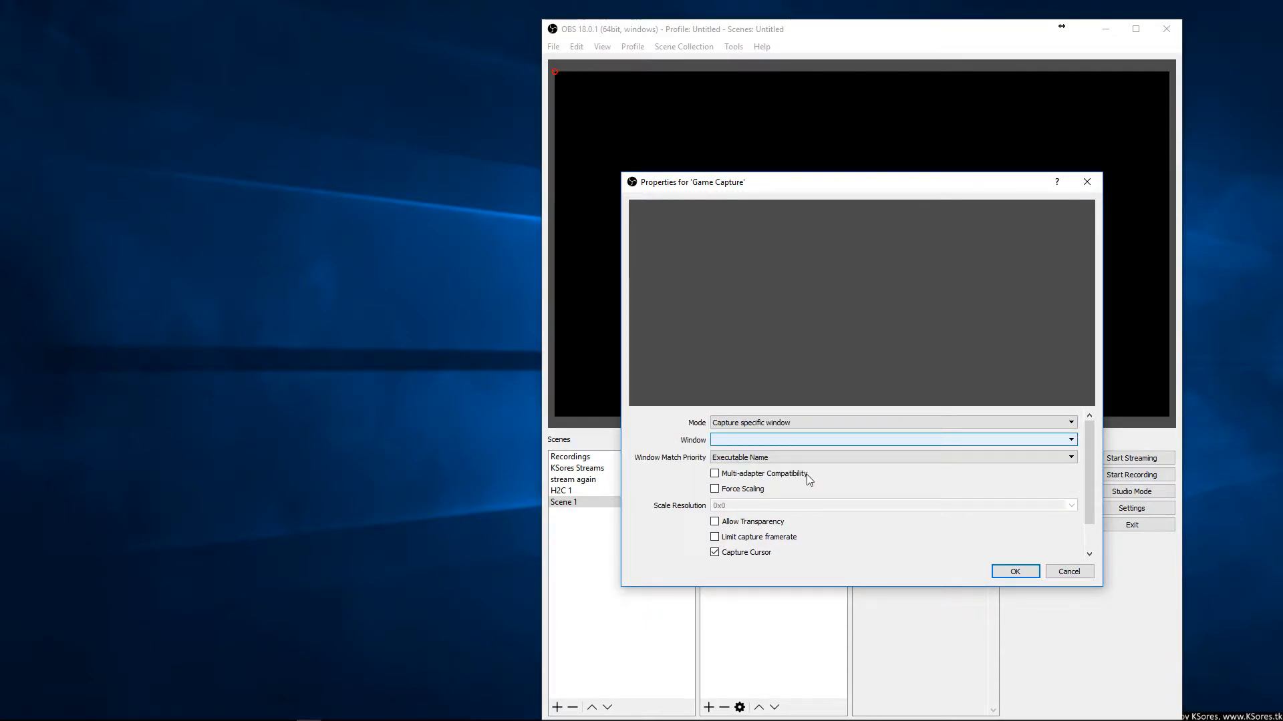
pyautogui.click(788, 442)
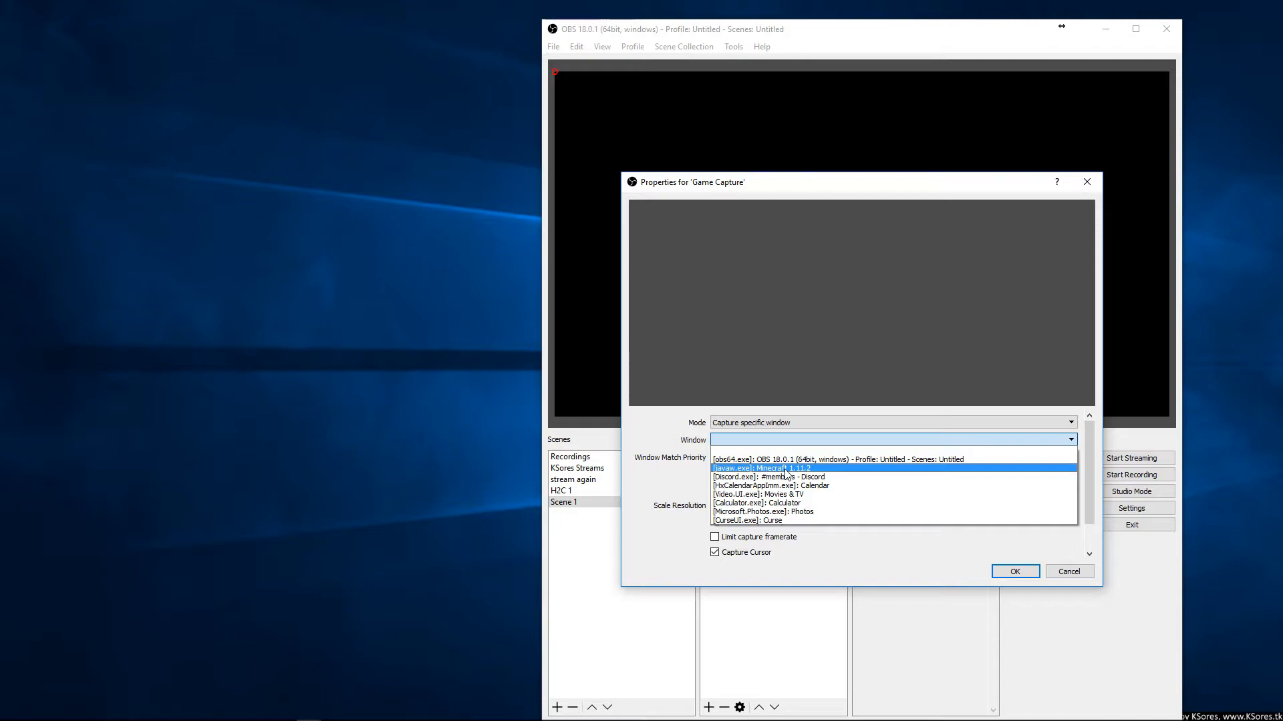
pyautogui.click(786, 469)
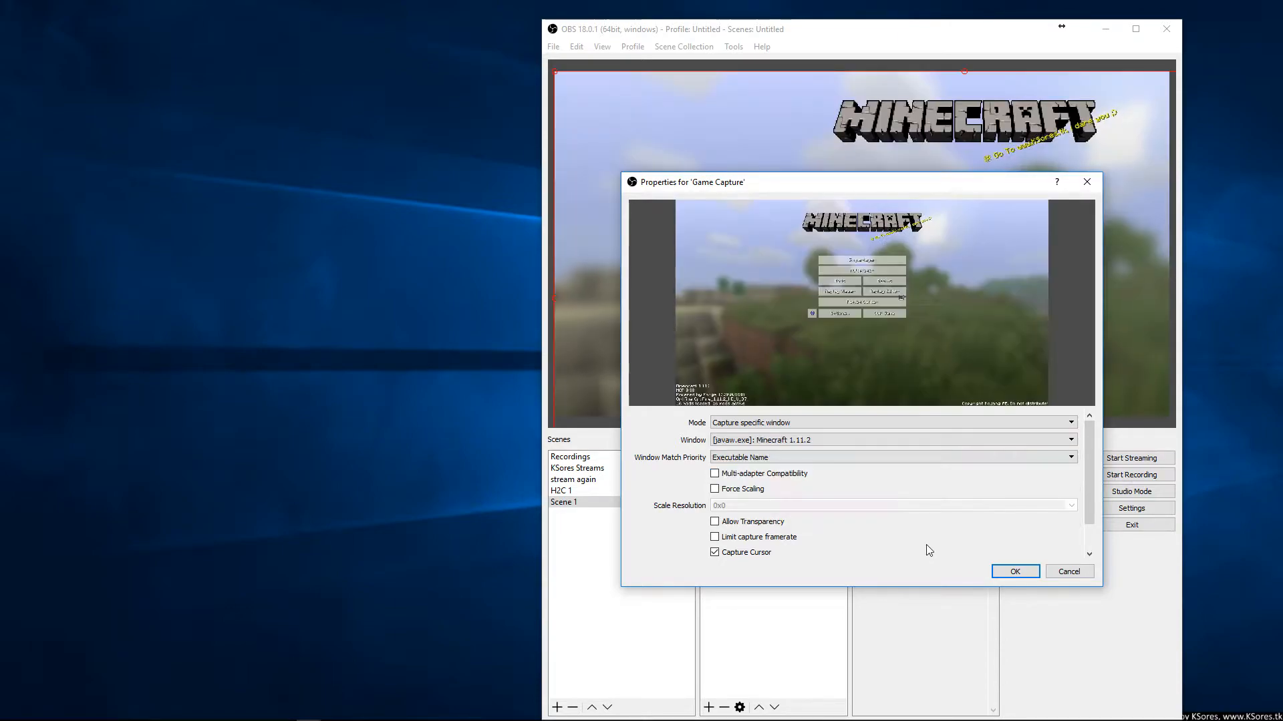
pyautogui.click(1013, 571)
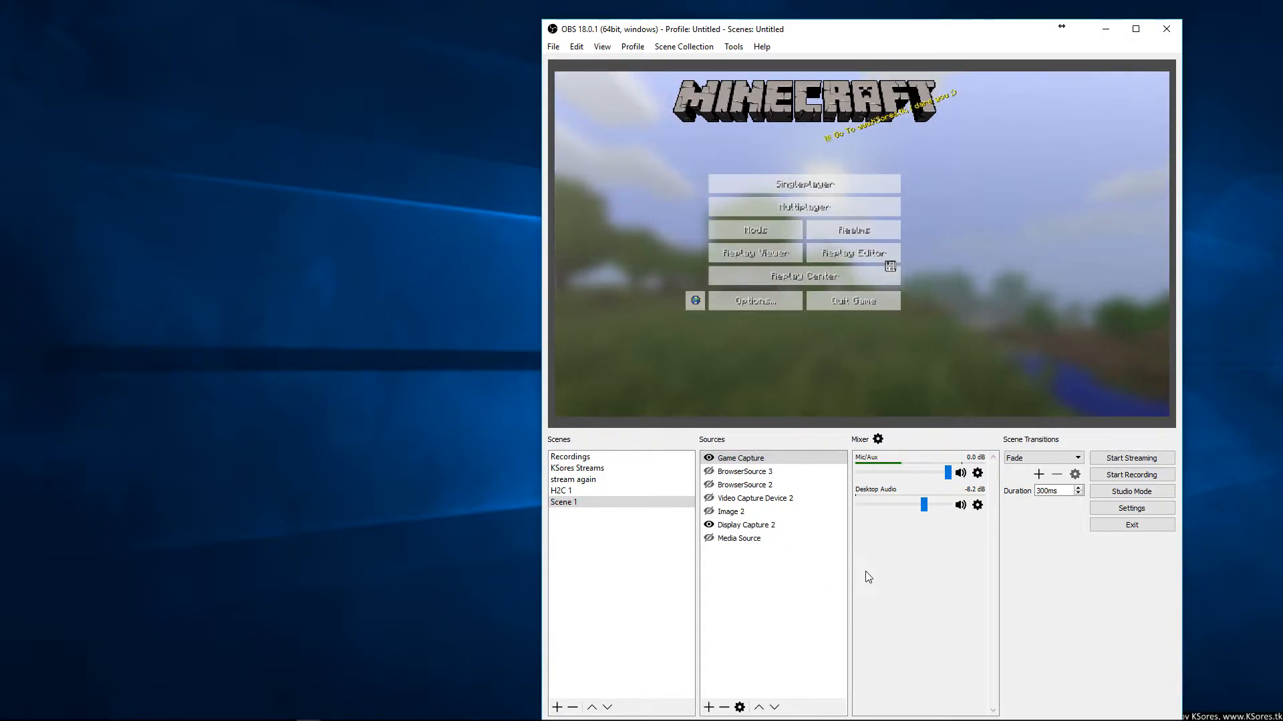
# Fit the Minecraft game capture source to the screen
pyautogui.rightClick(935, 261)
pyautogui.moveTo(1068, 405)
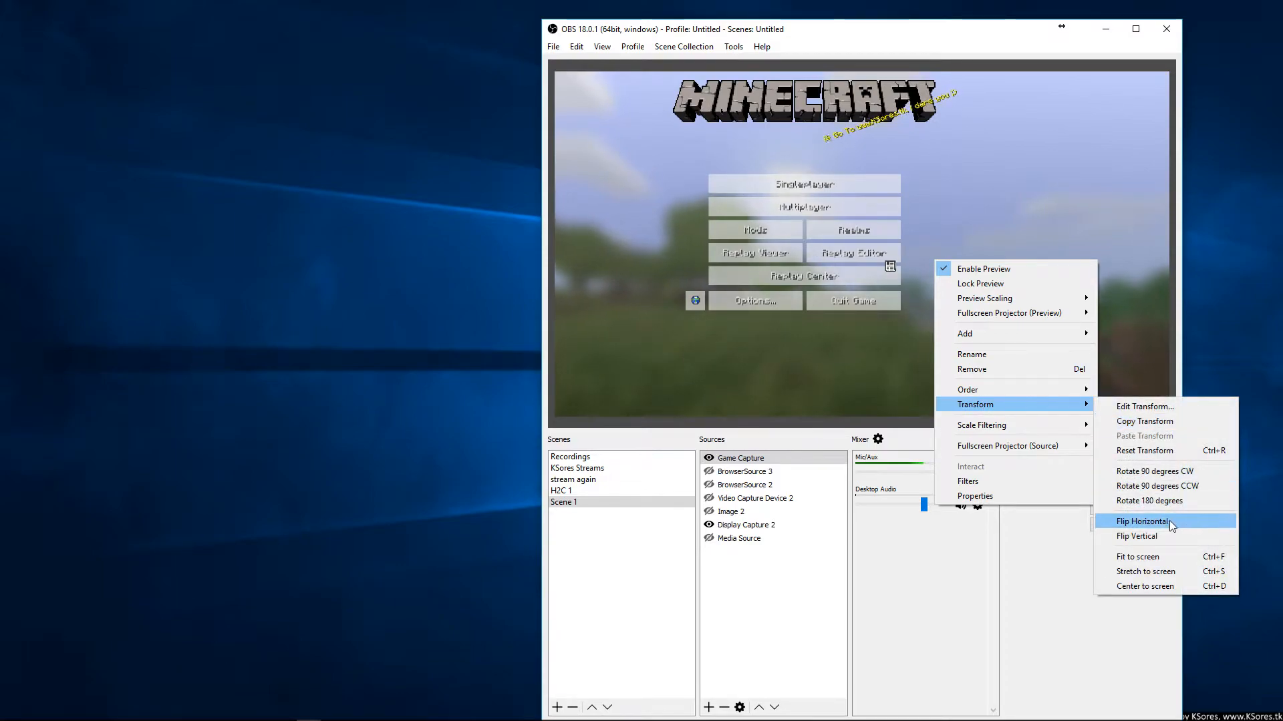
pyautogui.click(1138, 557)
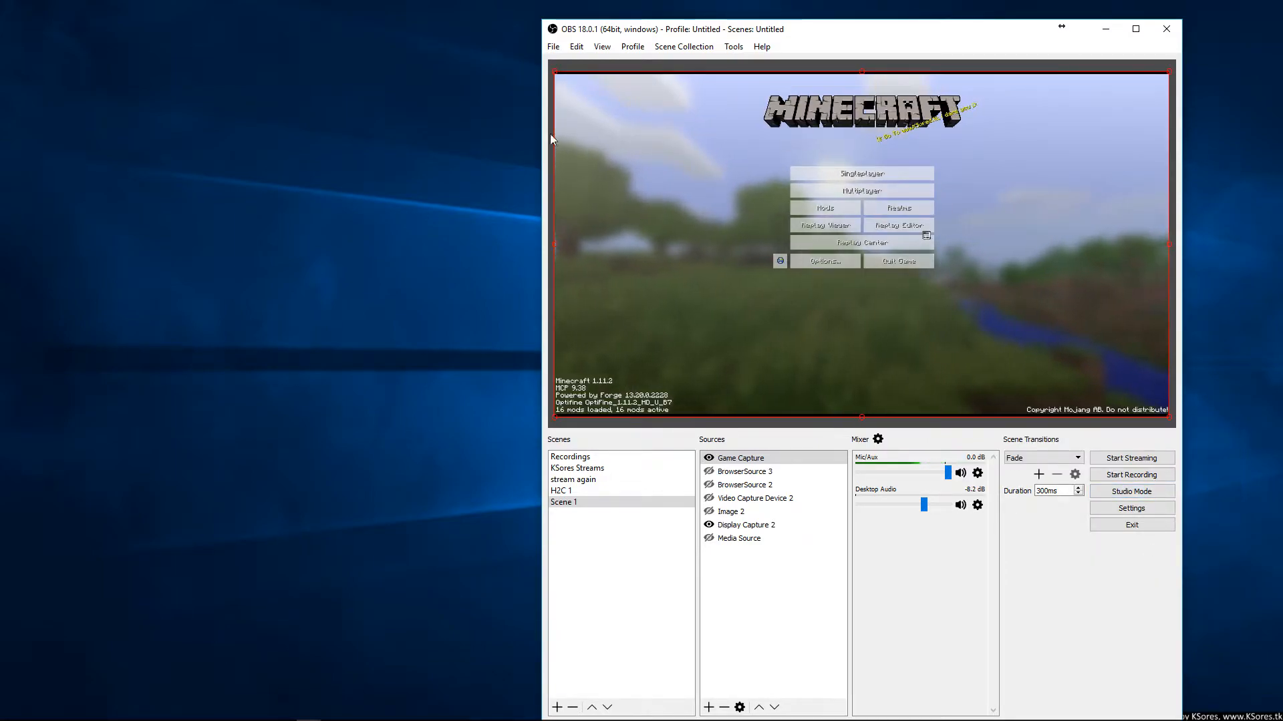
# Stretch the game capture source to fill the whole screen
pyautogui.rightClick(847, 234)
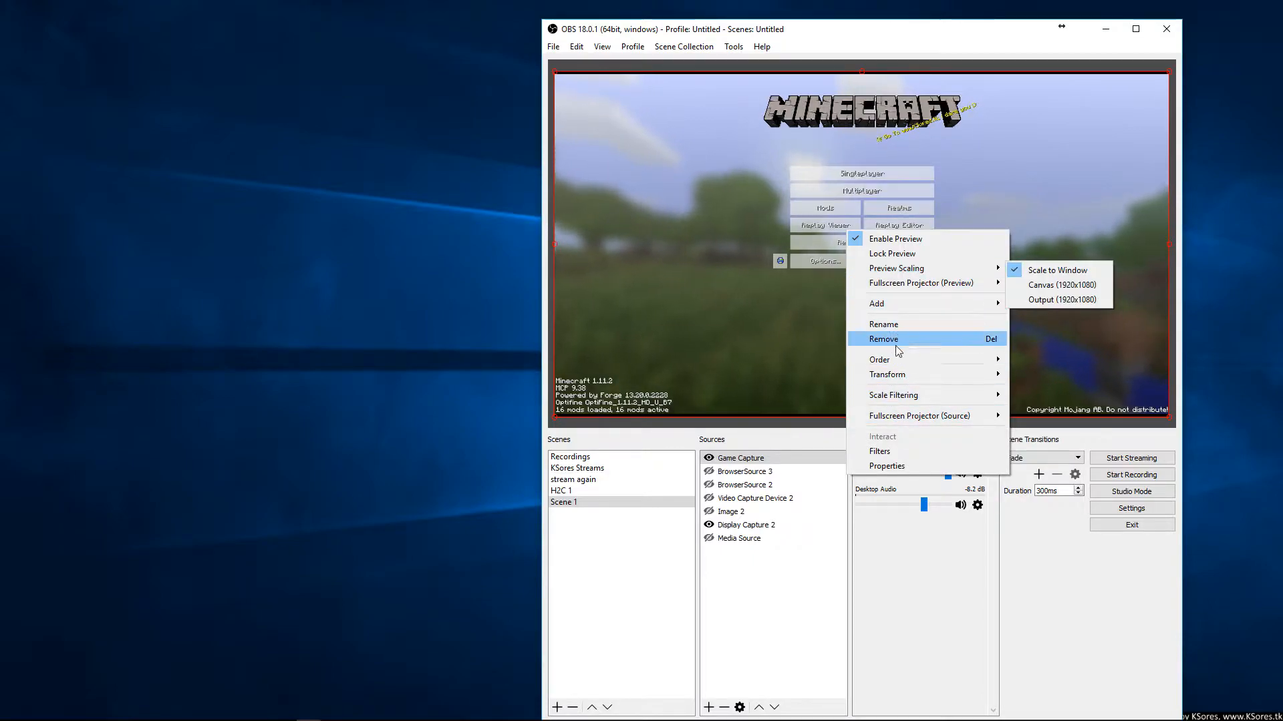
pyautogui.moveTo(895, 374)
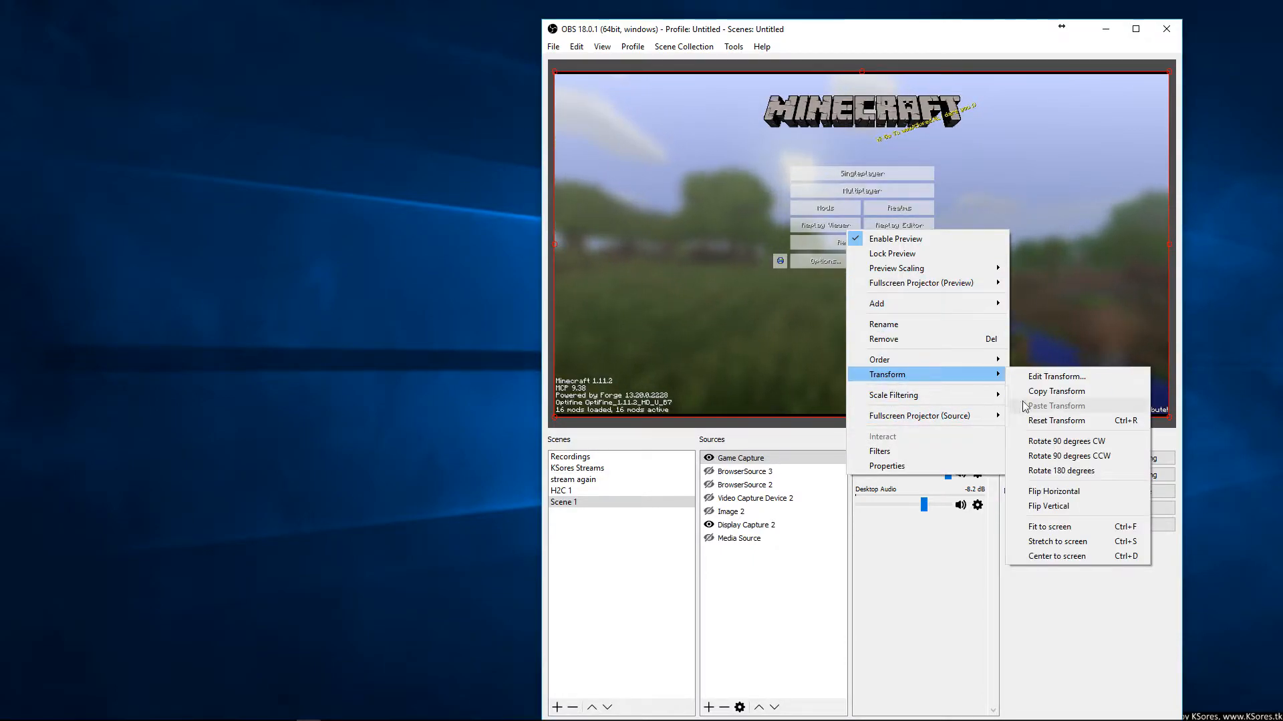
pyautogui.click(1055, 539)
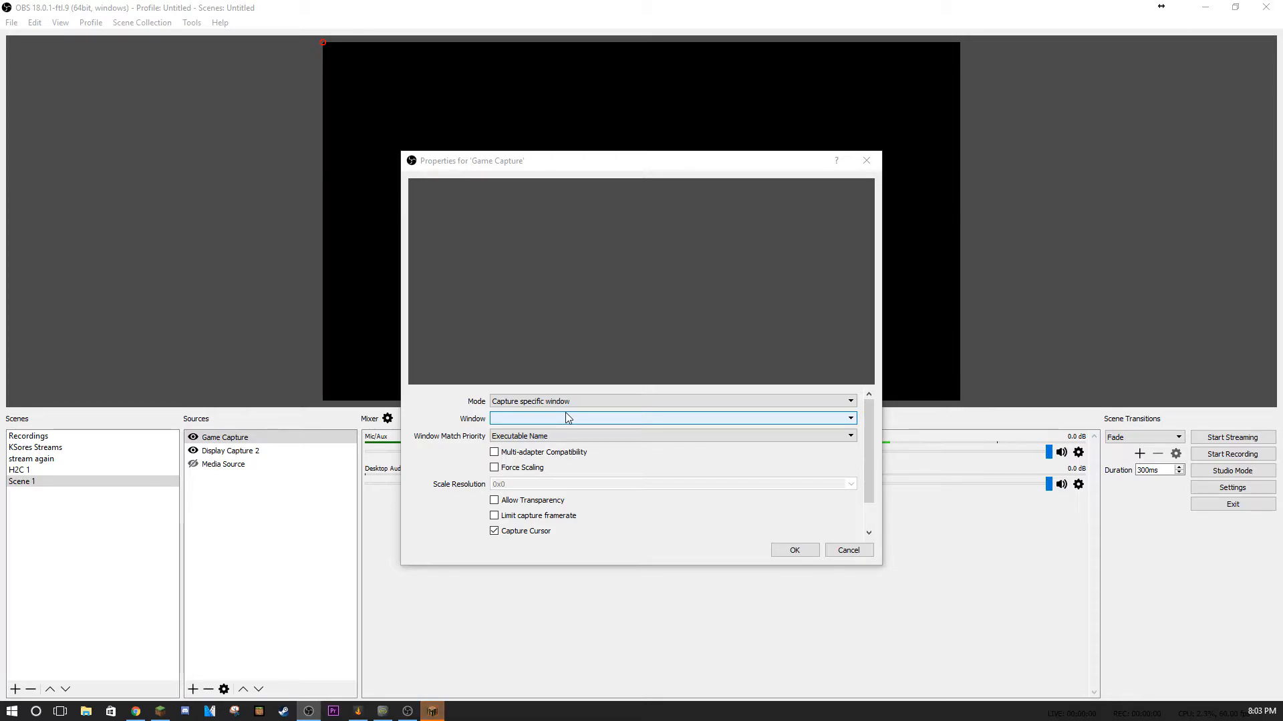
# Switch to paint.net and erase the entire canvas
pyautogui.moveTo(743, 161); pyautogui.dragTo(827, 149)
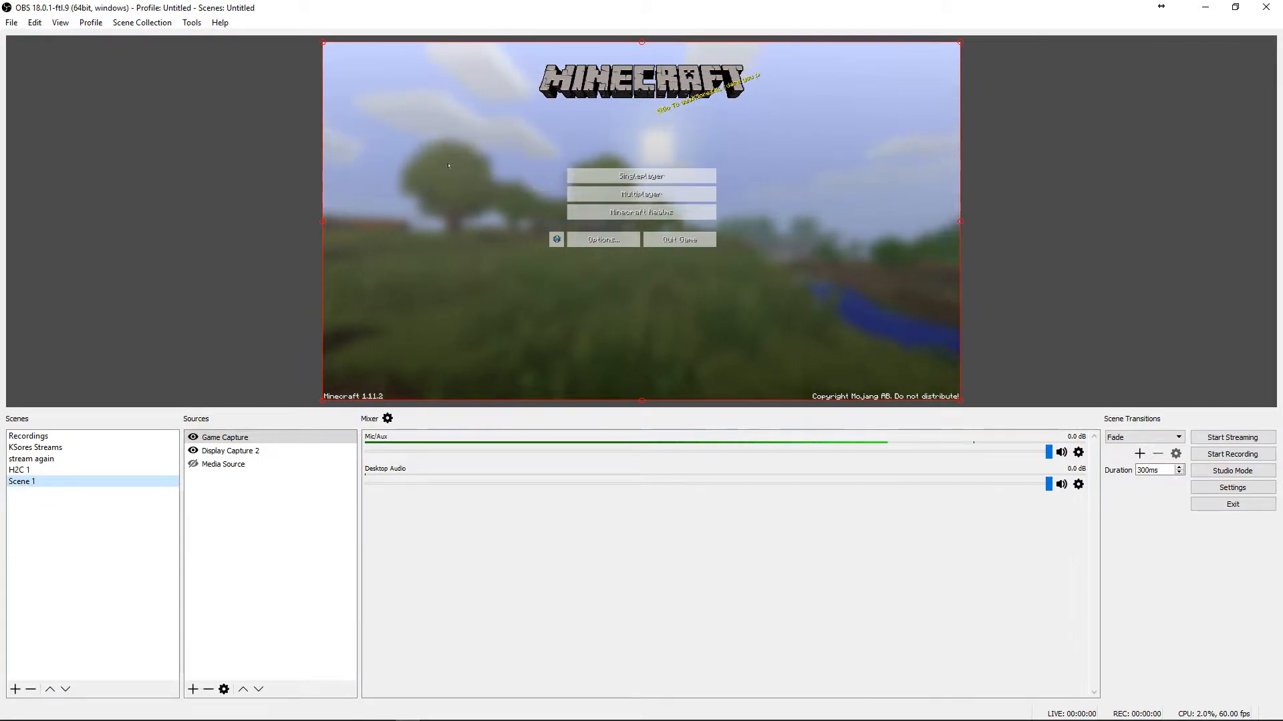
pyautogui.hotkey('alt', 'Tab')
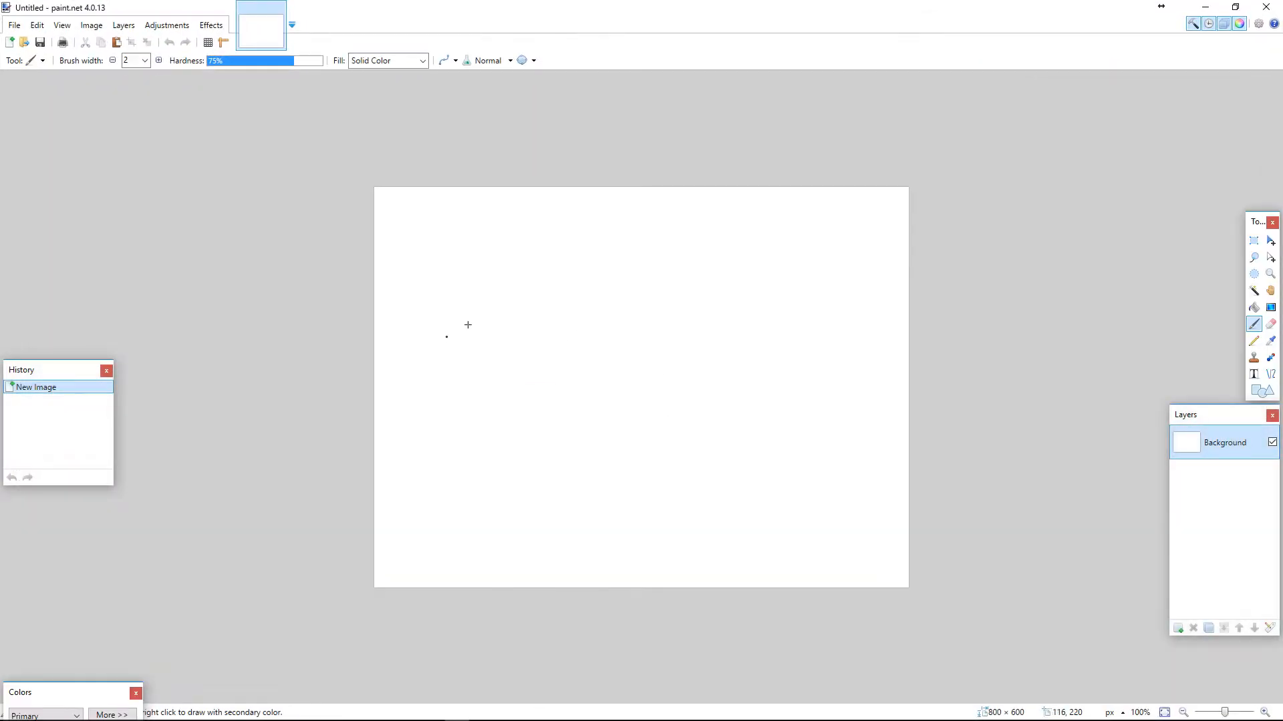
pyautogui.hotkey('ctrl', 'a')
pyautogui.press('Delete')
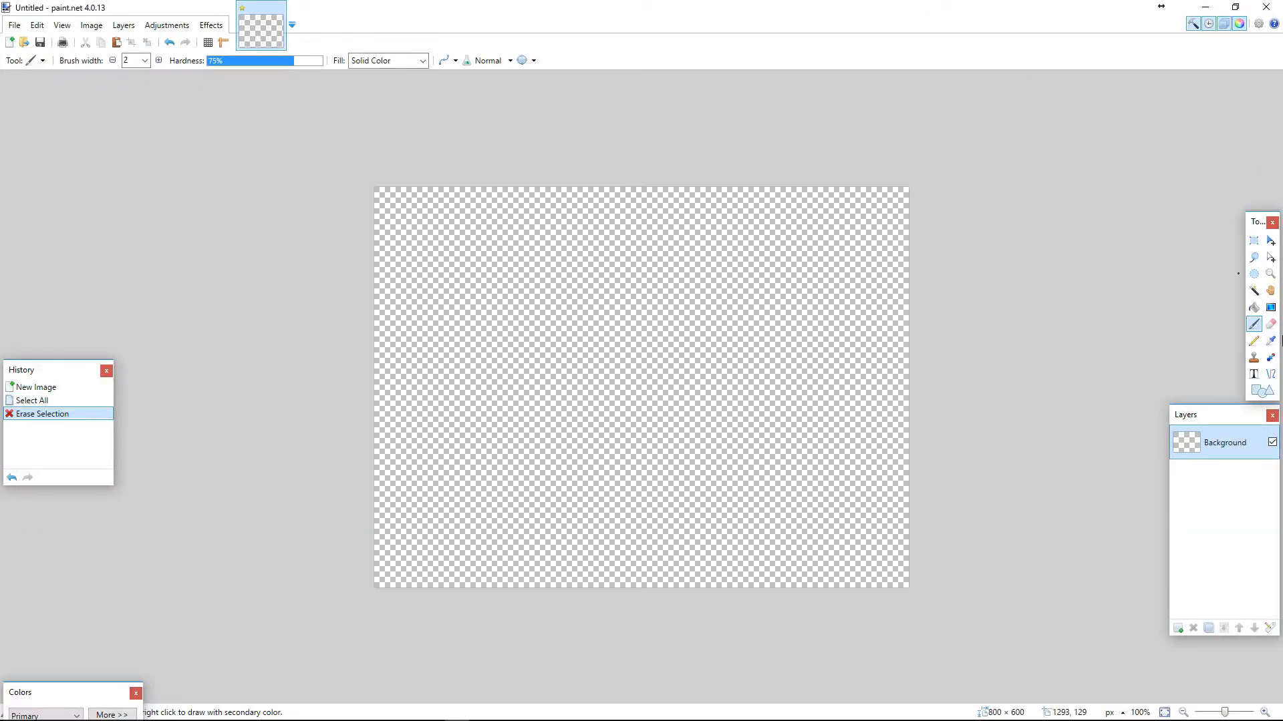
# Draw a rectangle selection in the canvas's upper-left corner and fill it with black
pyautogui.click(1253, 241)
pyautogui.moveTo(374, 188); pyautogui.dragTo(597, 256)
pyautogui.press('BackSpace')
# Write the text KSORES across the canvas in the MineCrafter 3 font at size 108
pyautogui.press('t')
pyautogui.click(167, 61)
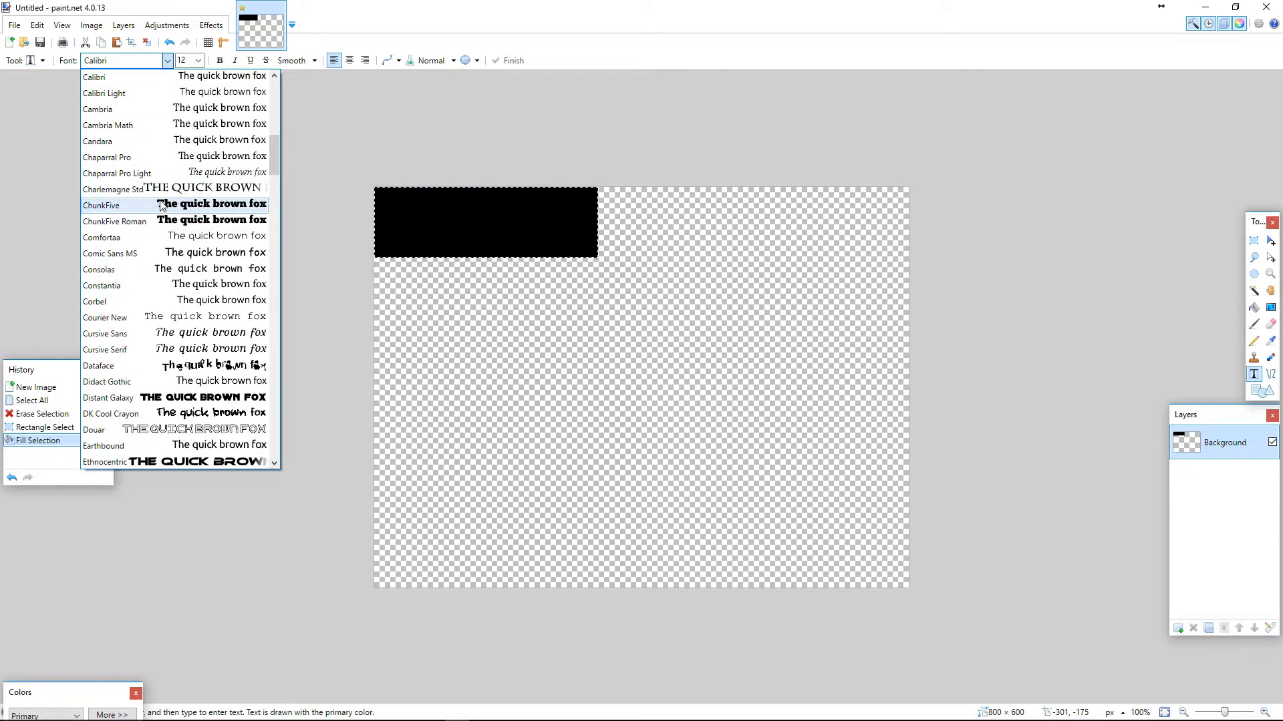
pyautogui.scroll(-1, 195, 323)
pyautogui.scroll(-15, 196, 323)
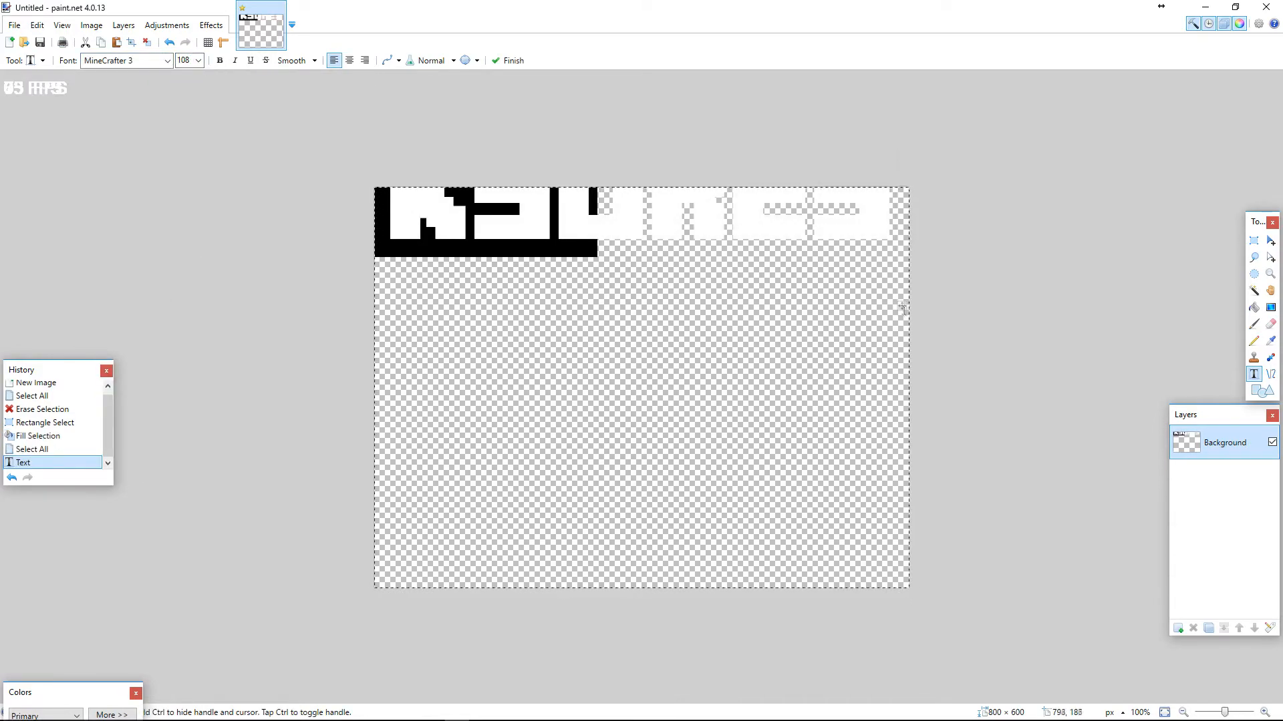
pyautogui.moveTo(902, 308); pyautogui.dragTo(901, 368)
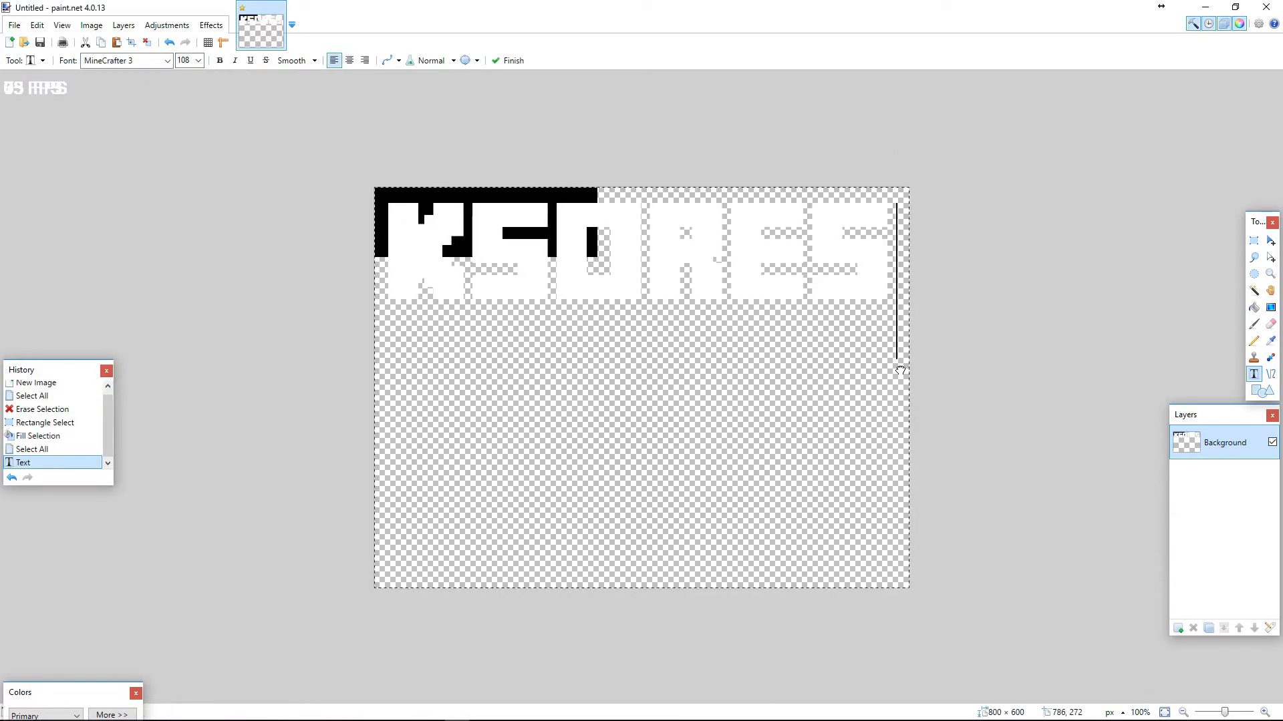
# Fill the transparent background around the text with black using the Magic Wand, and crop the image to the banner
pyautogui.click(1254, 291)
pyautogui.click(719, 366)
pyautogui.press('BackSpace')
pyautogui.hotkey('ctrl', 'z')
pyautogui.click(201, 63)
pyautogui.click(633, 509)
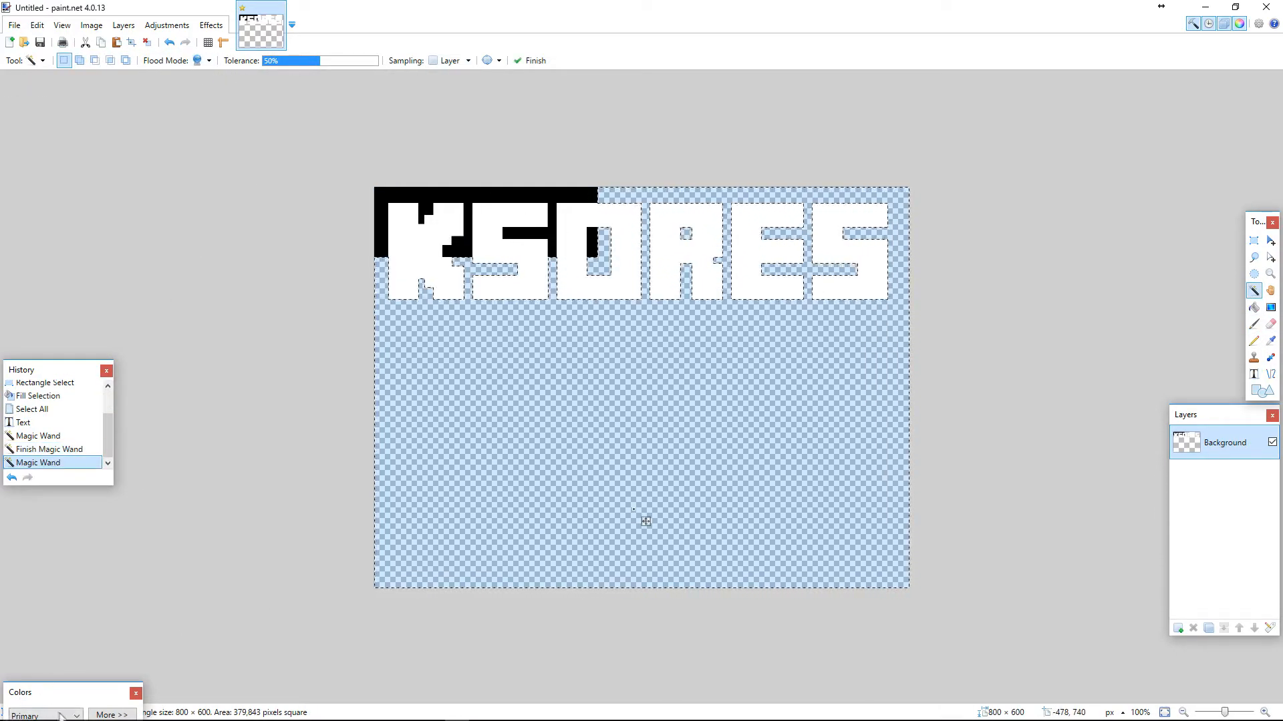
pyautogui.press('BackSpace')
pyautogui.hotkey('ctrl', 'a')
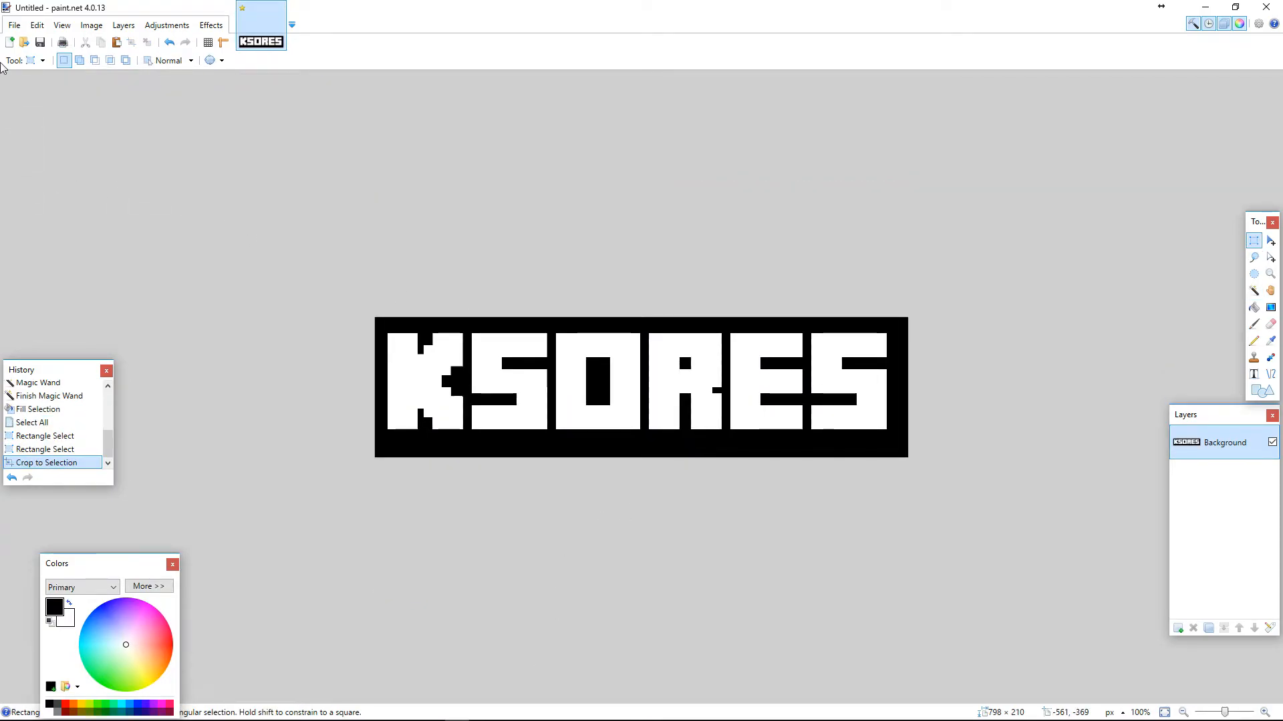
# Save the banner image as a PNG file on the Desktop
pyautogui.click(18, 25)
pyautogui.click(46, 129)
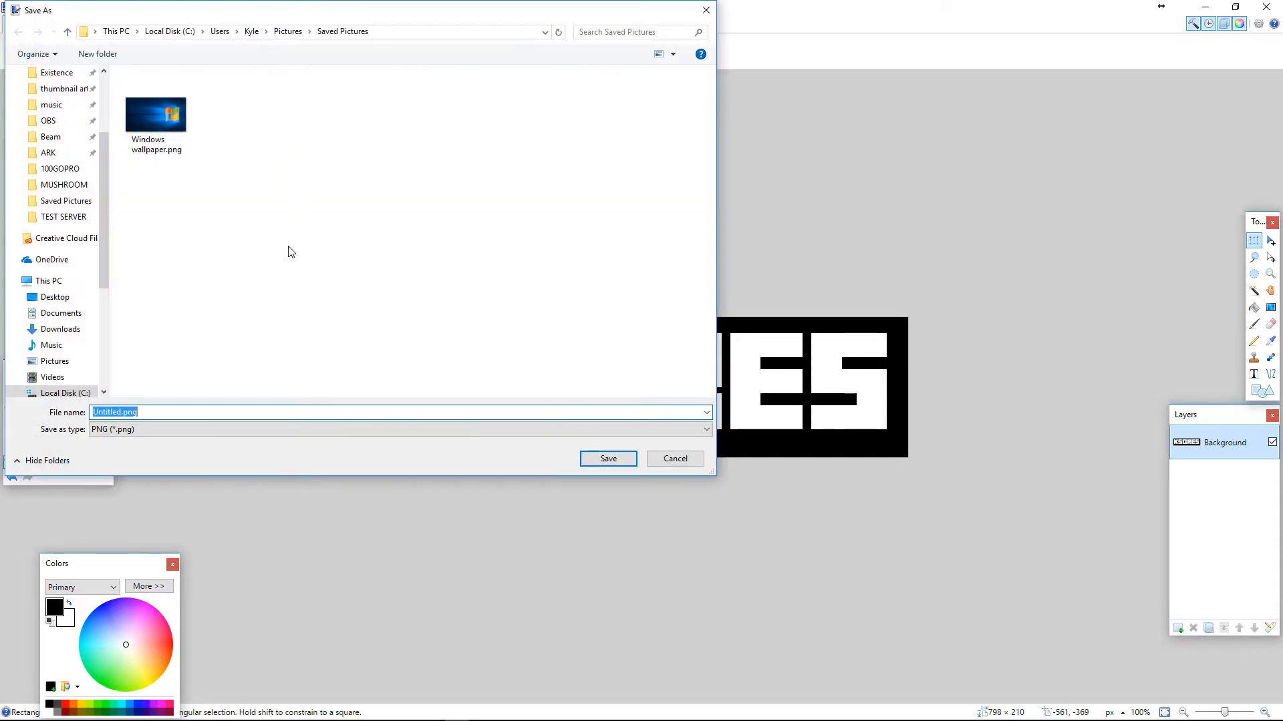
pyautogui.scroll(3, 90, 323)
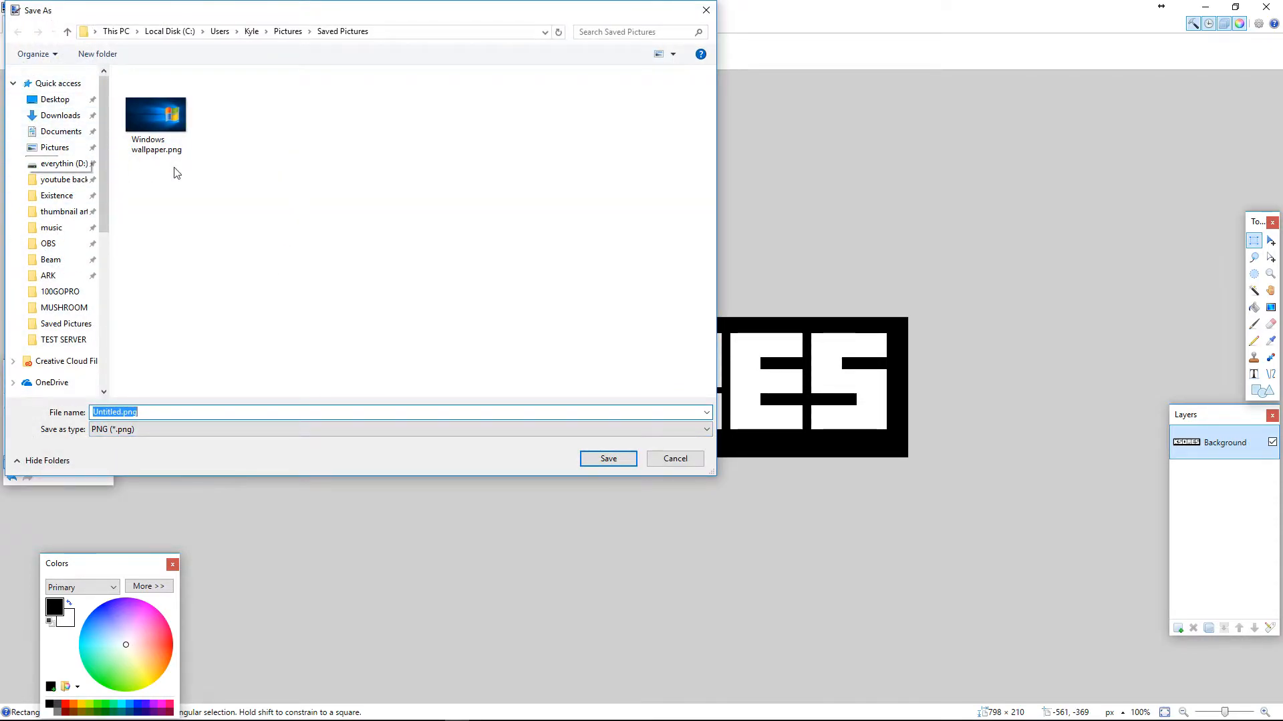
pyautogui.click(55, 100)
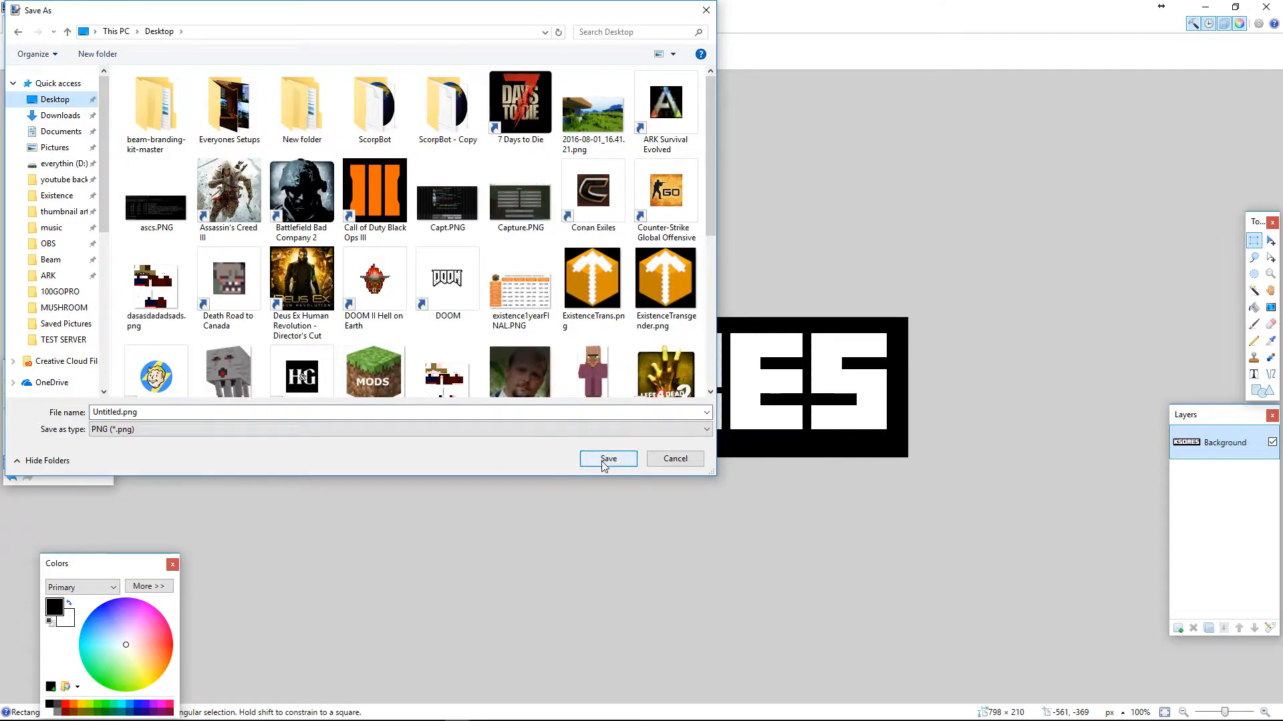
pyautogui.click(603, 461)
pyautogui.click(681, 372)
# Return to OBS and add a new image source named Image 2 to Scene 1
pyautogui.click(465, 674)
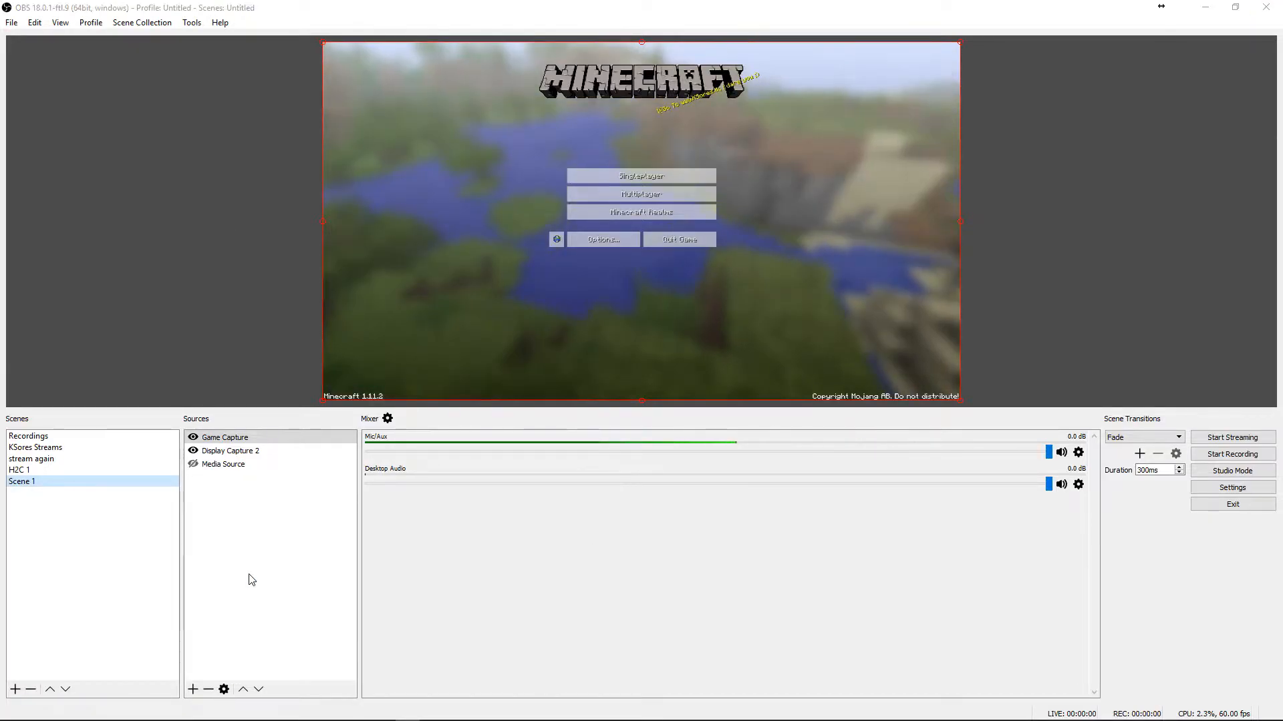
pyautogui.click(248, 577)
pyautogui.moveTo(652, 252); pyautogui.dragTo(895, 151)
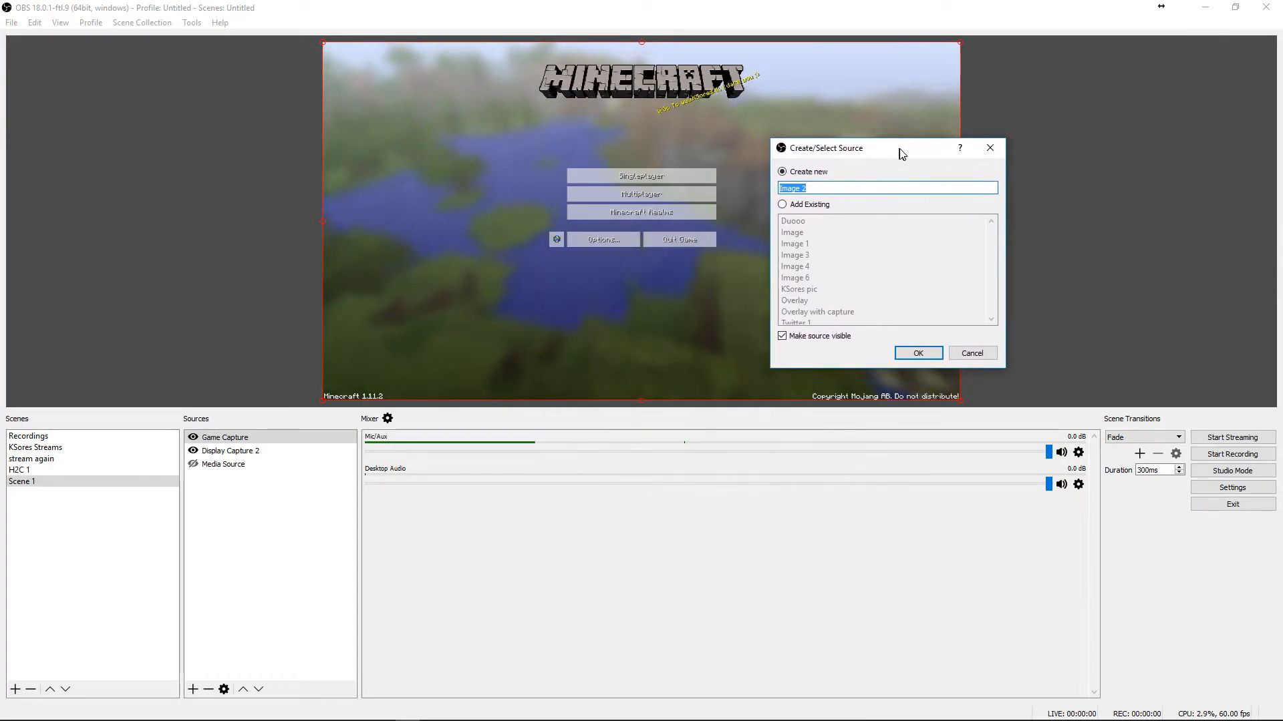
pyautogui.click(910, 350)
pyautogui.click(844, 452)
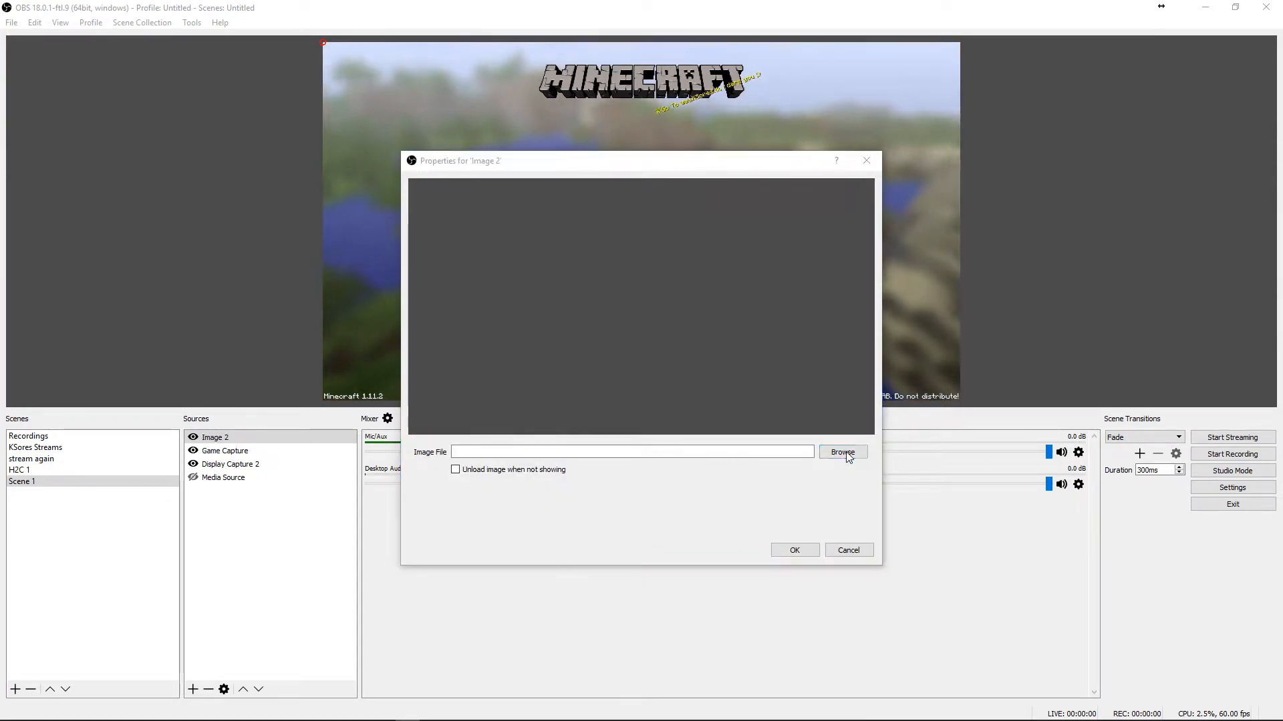
# Select a first image file from the Desktop for the image source
pyautogui.scroll(1, 458, 322)
pyautogui.click(456, 270)
pyautogui.scroll(-4, 1102, 369)
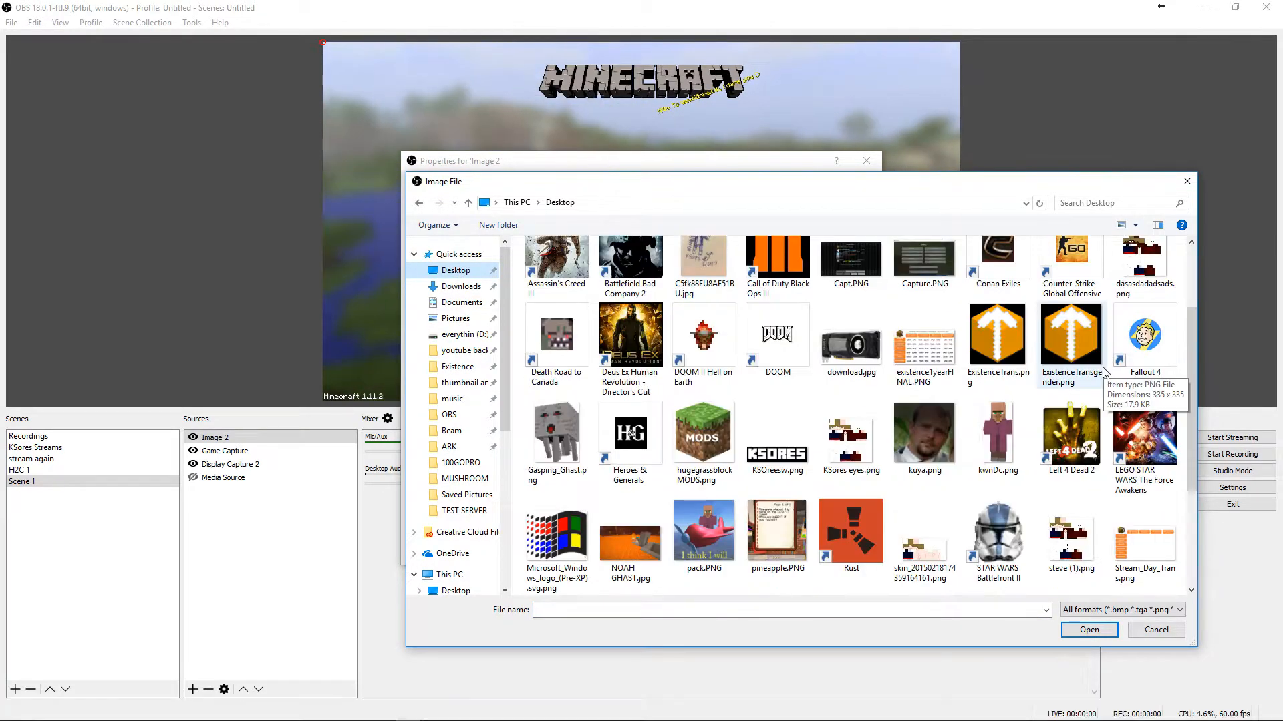
pyautogui.doubleClick(1098, 372)
# Load KSOreesw.png from the Desktop as the image and scale the logo down in the preview's upper-left corner
pyautogui.click(853, 454)
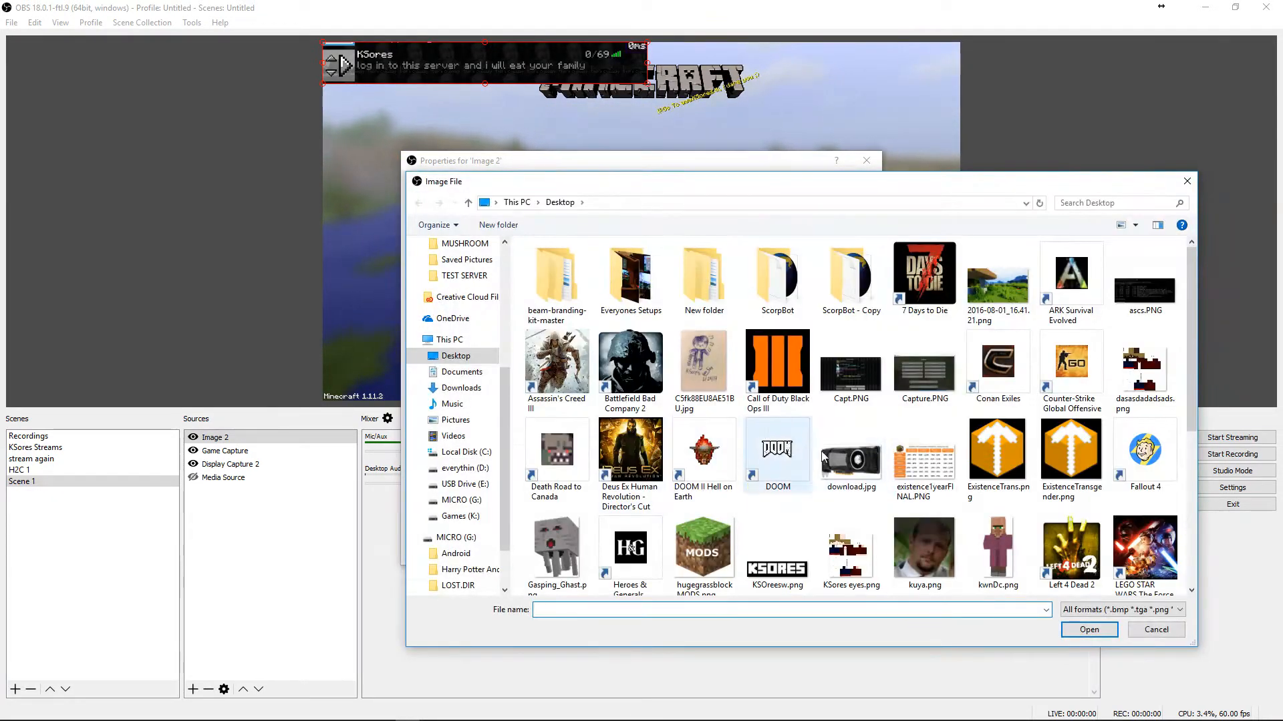
pyautogui.scroll(-1, 843, 449)
pyautogui.doubleClick(778, 441)
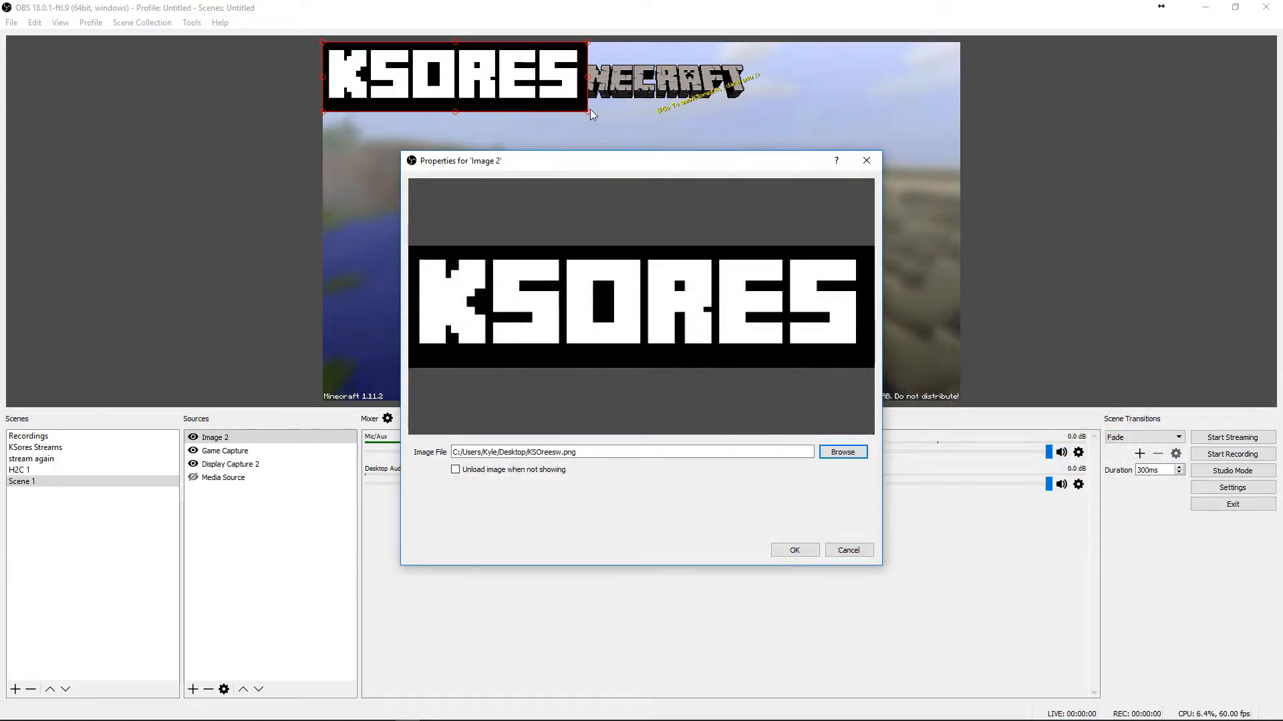
pyautogui.click(795, 551)
pyautogui.moveTo(588, 76); pyautogui.dragTo(391, 62)
pyautogui.click(462, 197)
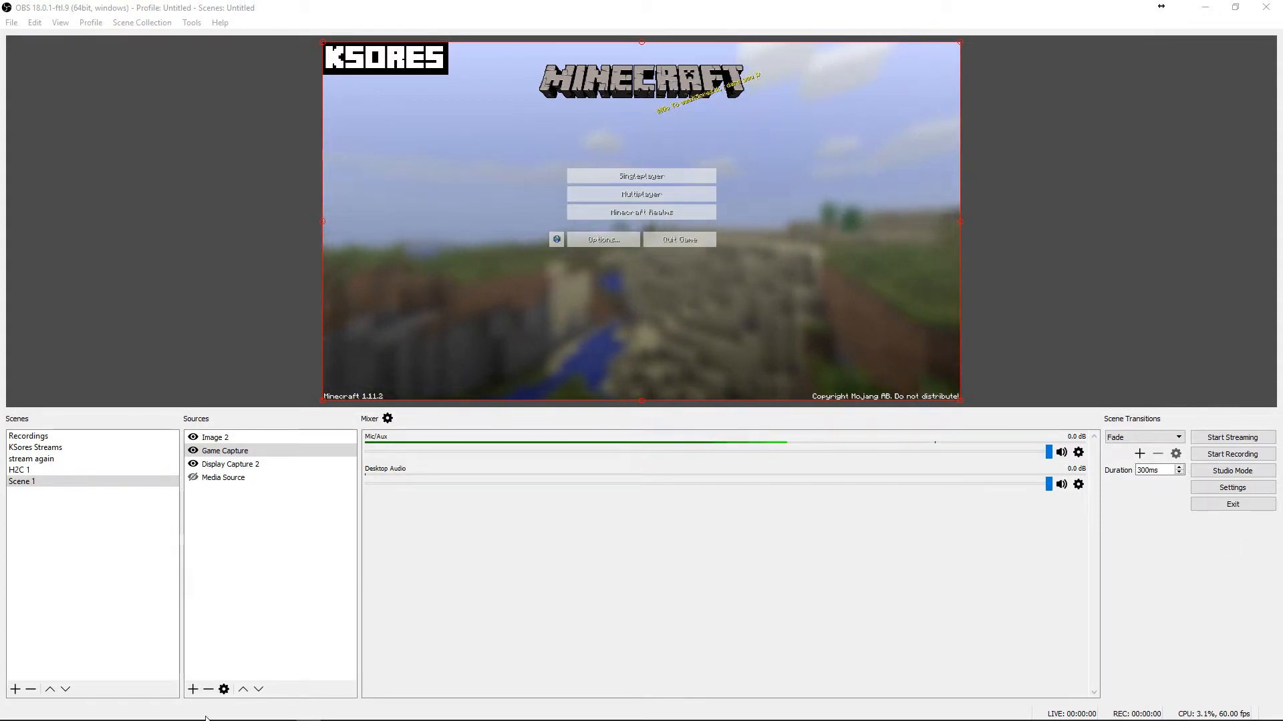
# Add a Video Capture Device source using the Microsoft LifeCam HD-6000 for Notebooks and place it in the preview's lower-right corner
pyautogui.click(198, 688)
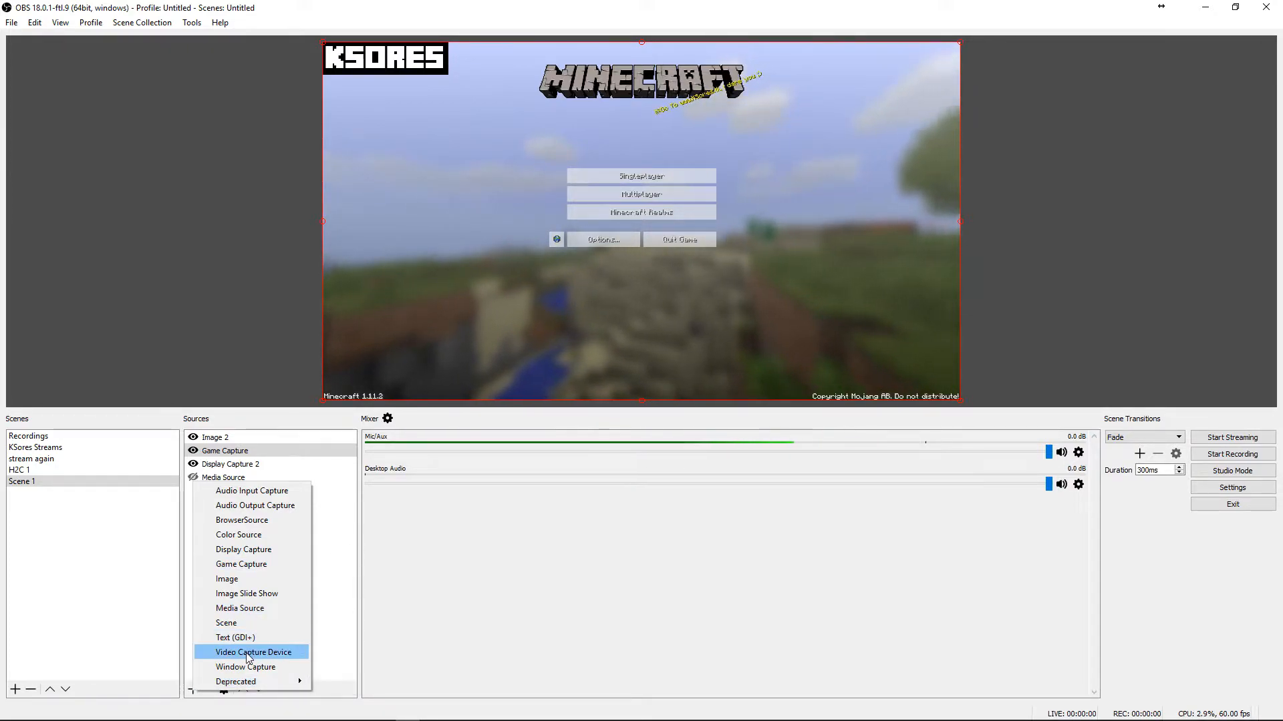
pyautogui.click(267, 653)
pyautogui.click(670, 458)
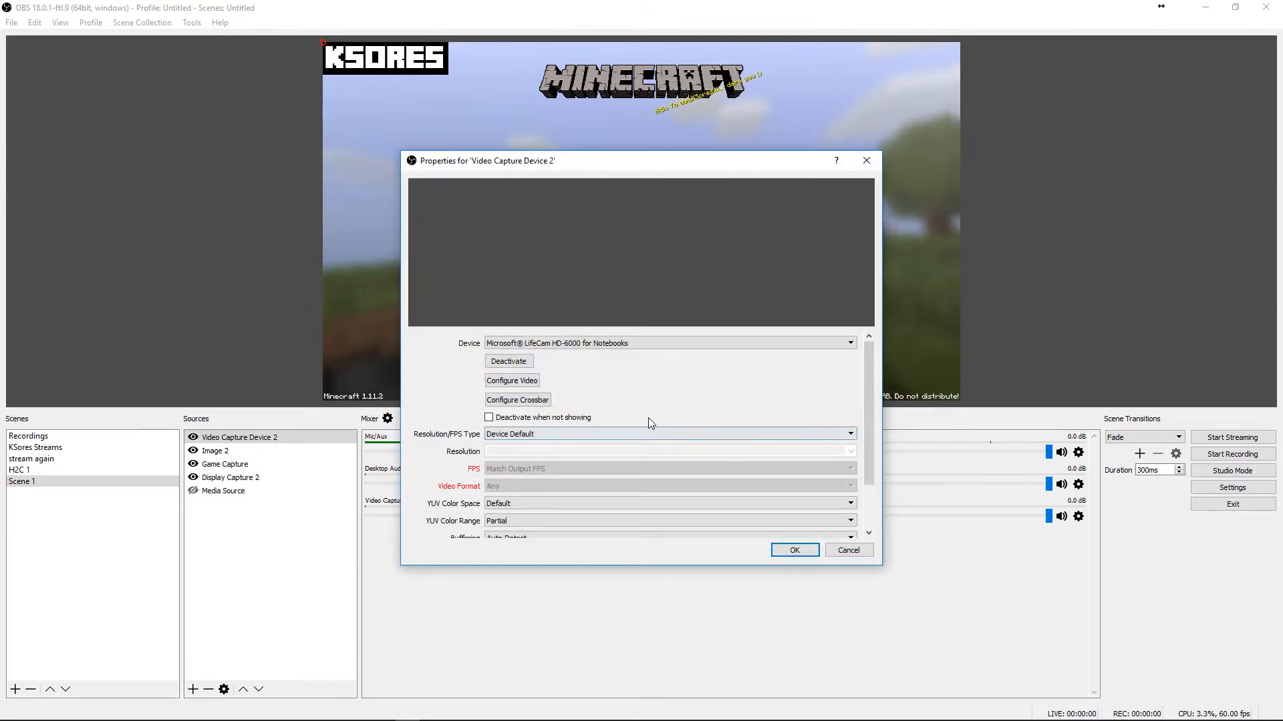
pyautogui.moveTo(717, 188); pyautogui.dragTo(902, 181)
pyautogui.click(944, 574)
pyautogui.click(943, 579)
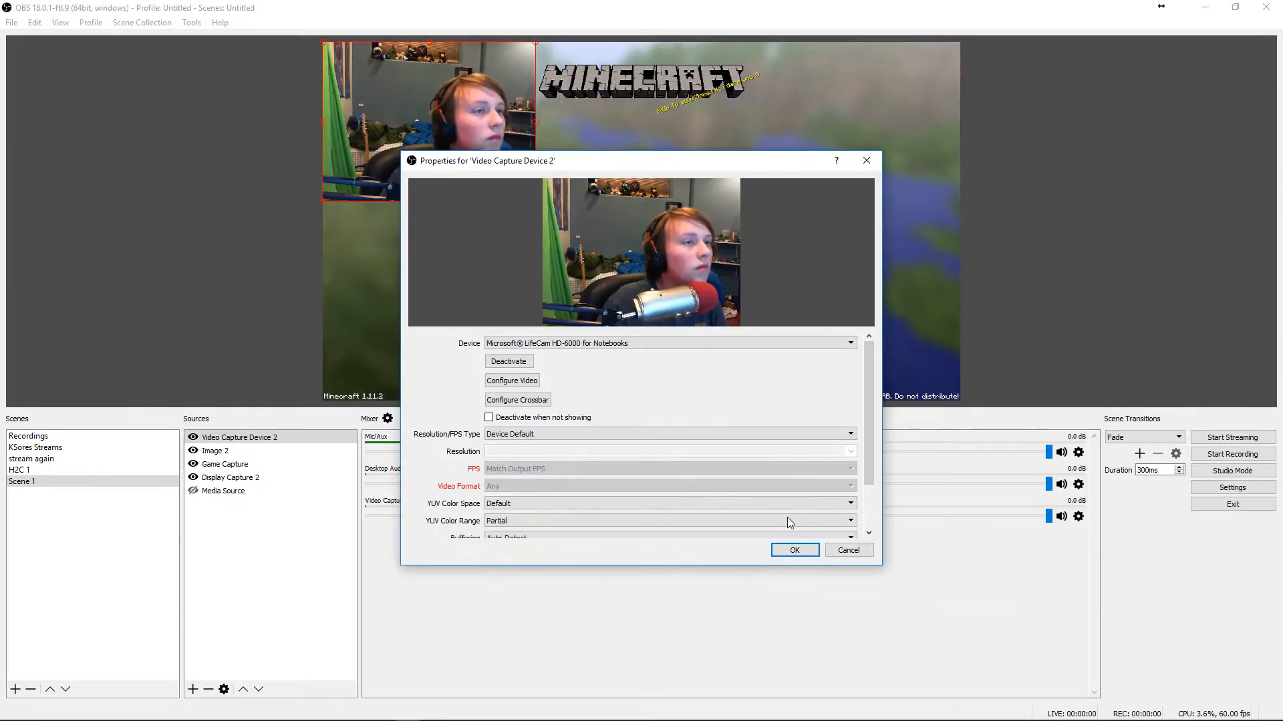
pyautogui.click(794, 550)
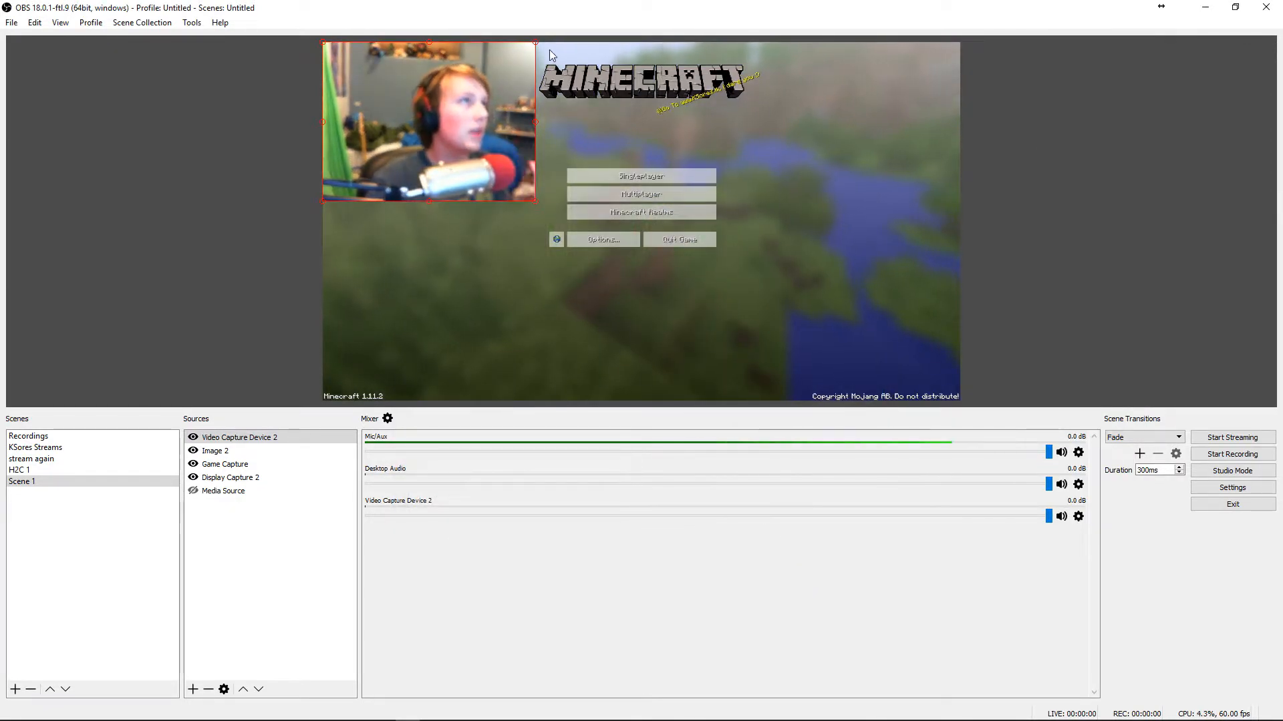
pyautogui.moveTo(477, 115); pyautogui.dragTo(893, 324)
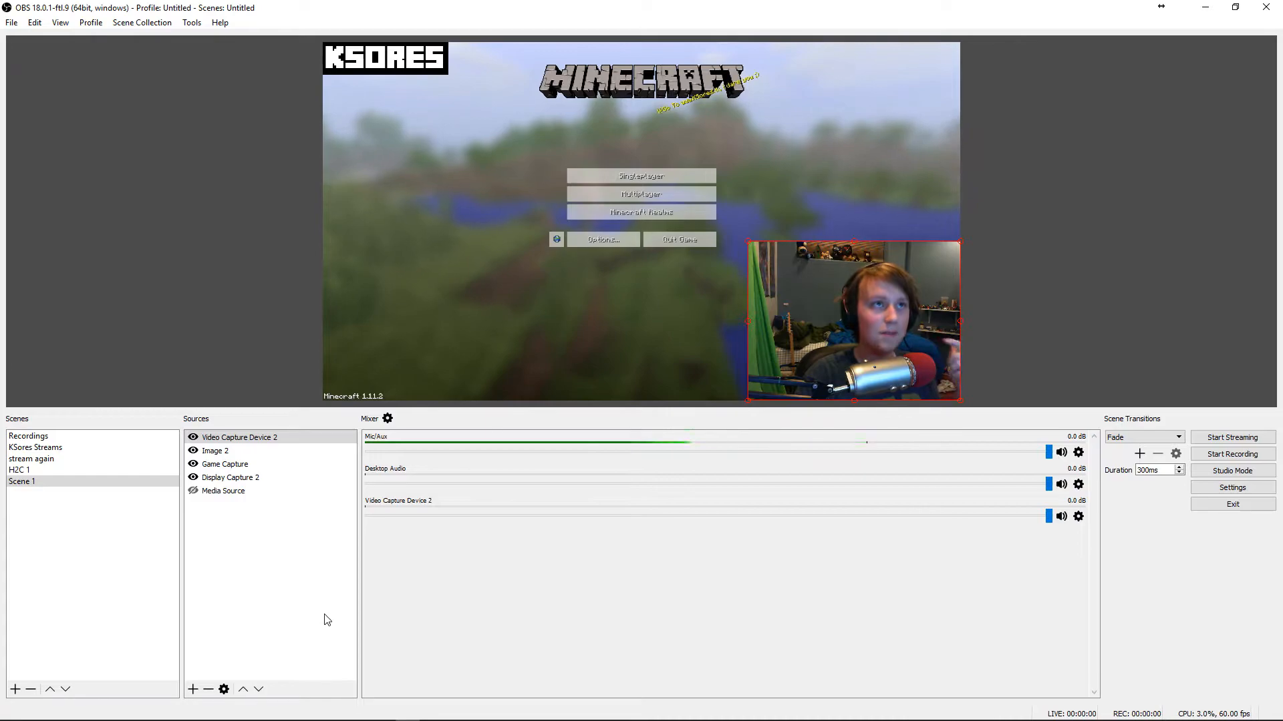
# Open the webcam's camera control configuration and toggle the automatic exposure and focus options
pyautogui.rightClick(251, 435)
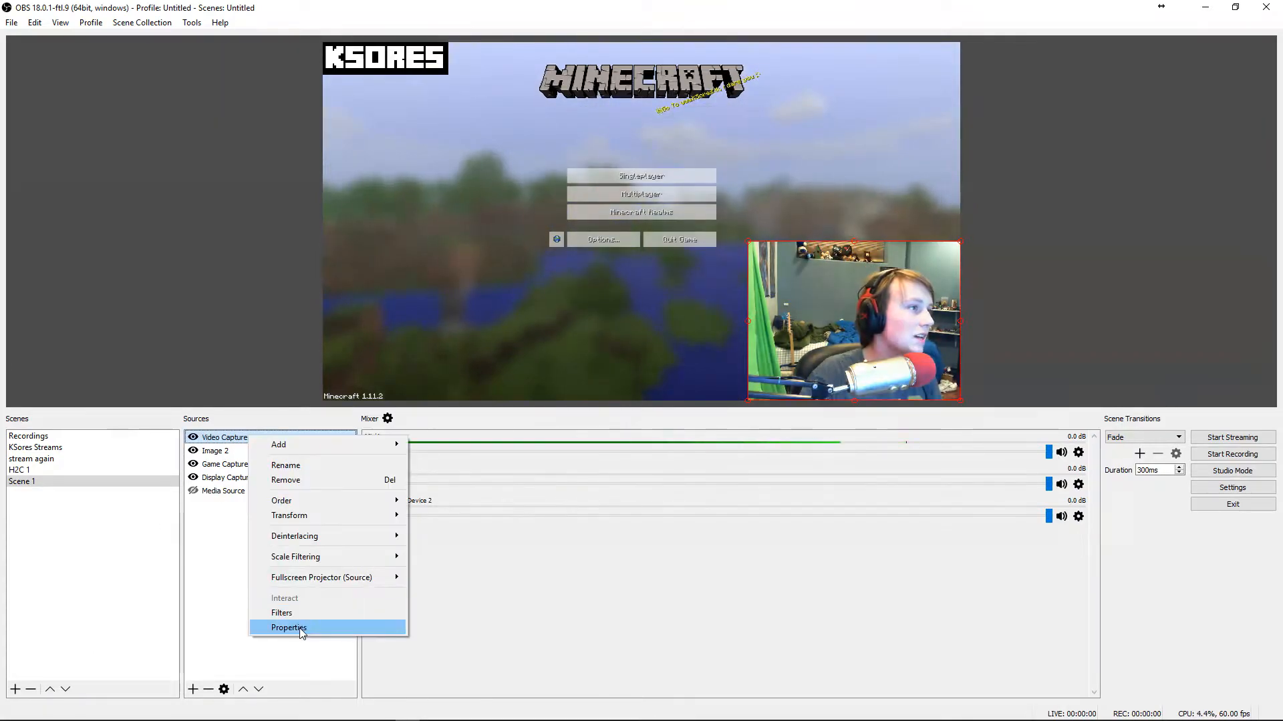
pyautogui.click(287, 627)
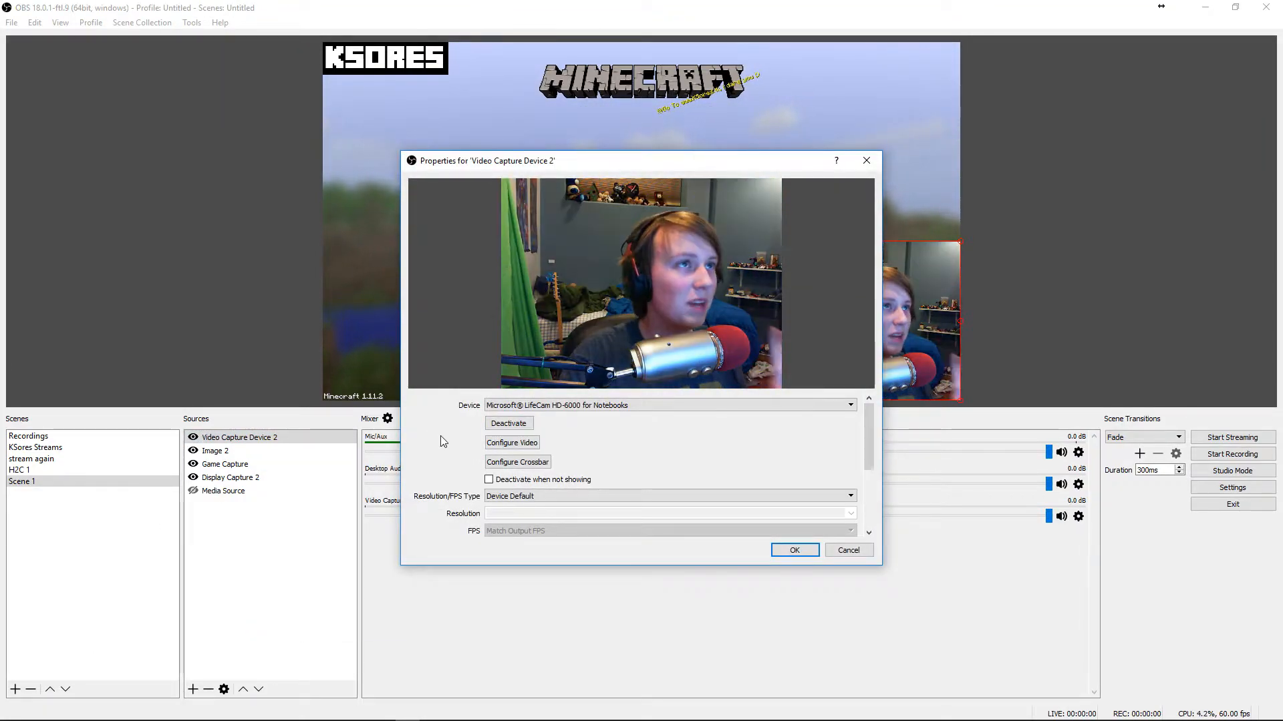
pyautogui.click(511, 442)
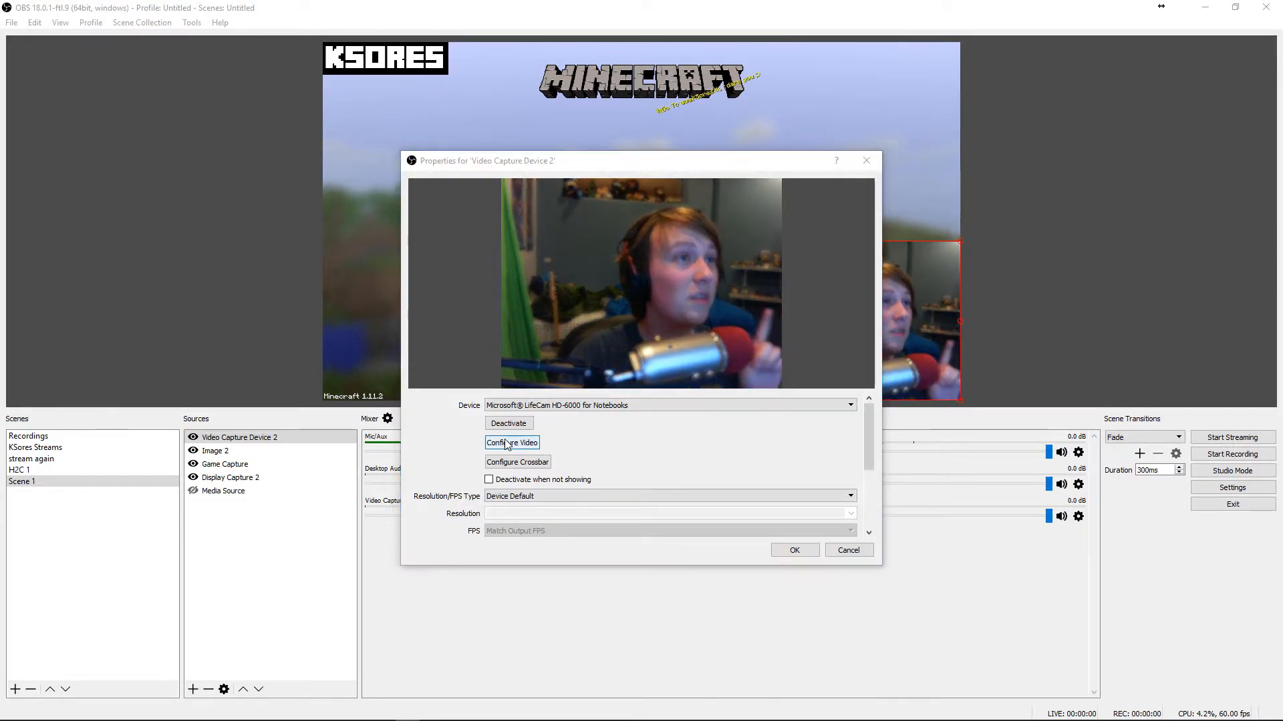
pyautogui.moveTo(281, 358); pyautogui.dragTo(1015, 334)
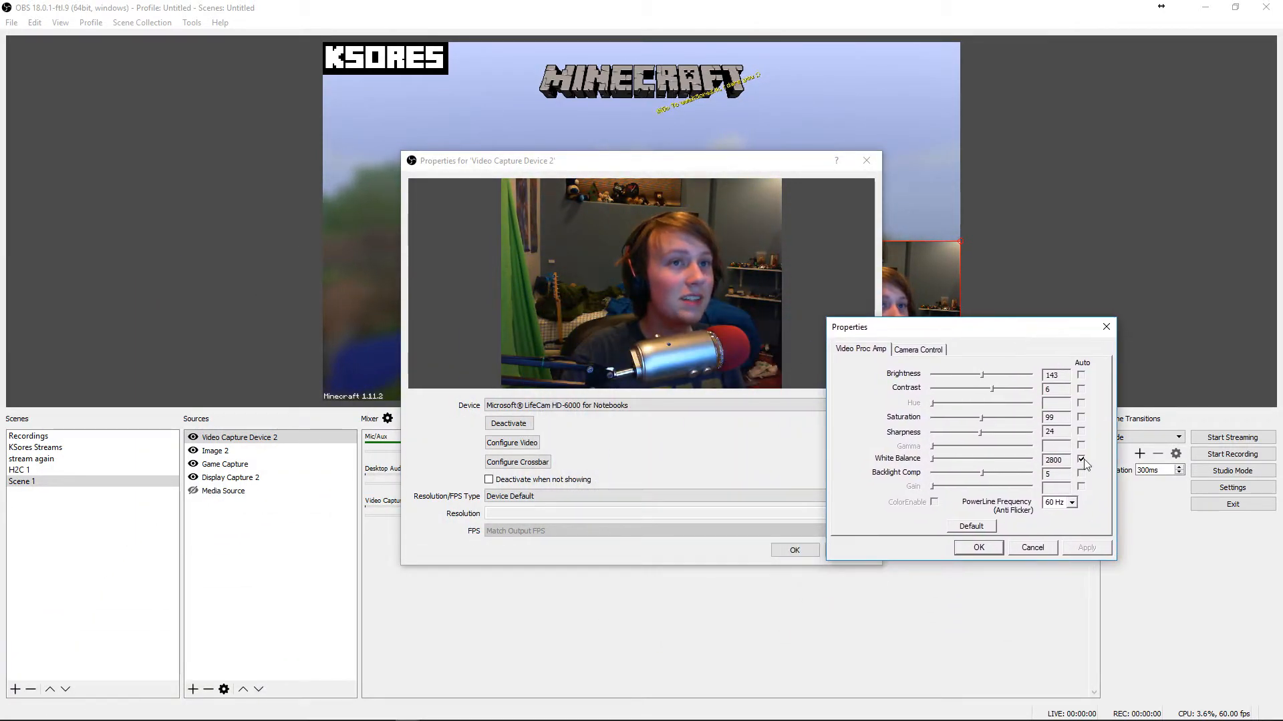
pyautogui.click(916, 350)
pyautogui.click(1069, 412)
pyautogui.click(1068, 396)
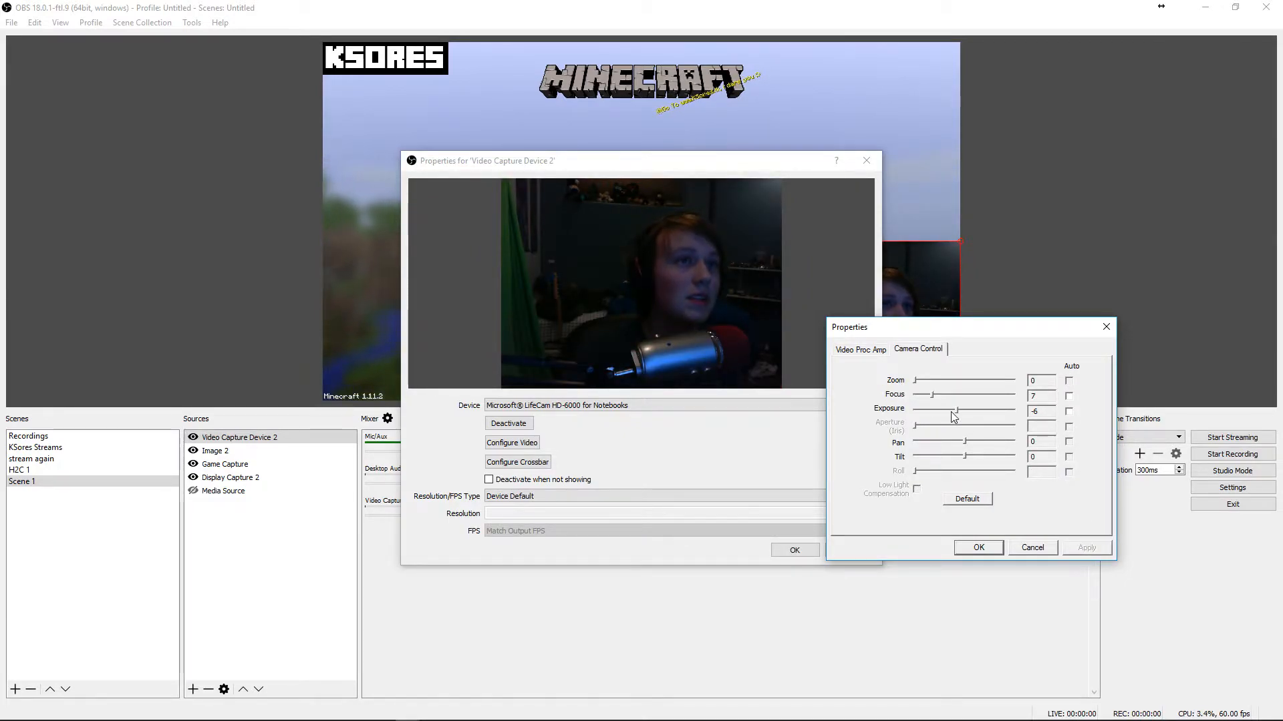
# Adjust the webcam's exposure and focus sliders, then cancel the camera configuration and close the webcam properties
pyautogui.moveTo(964, 414); pyautogui.dragTo(995, 413)
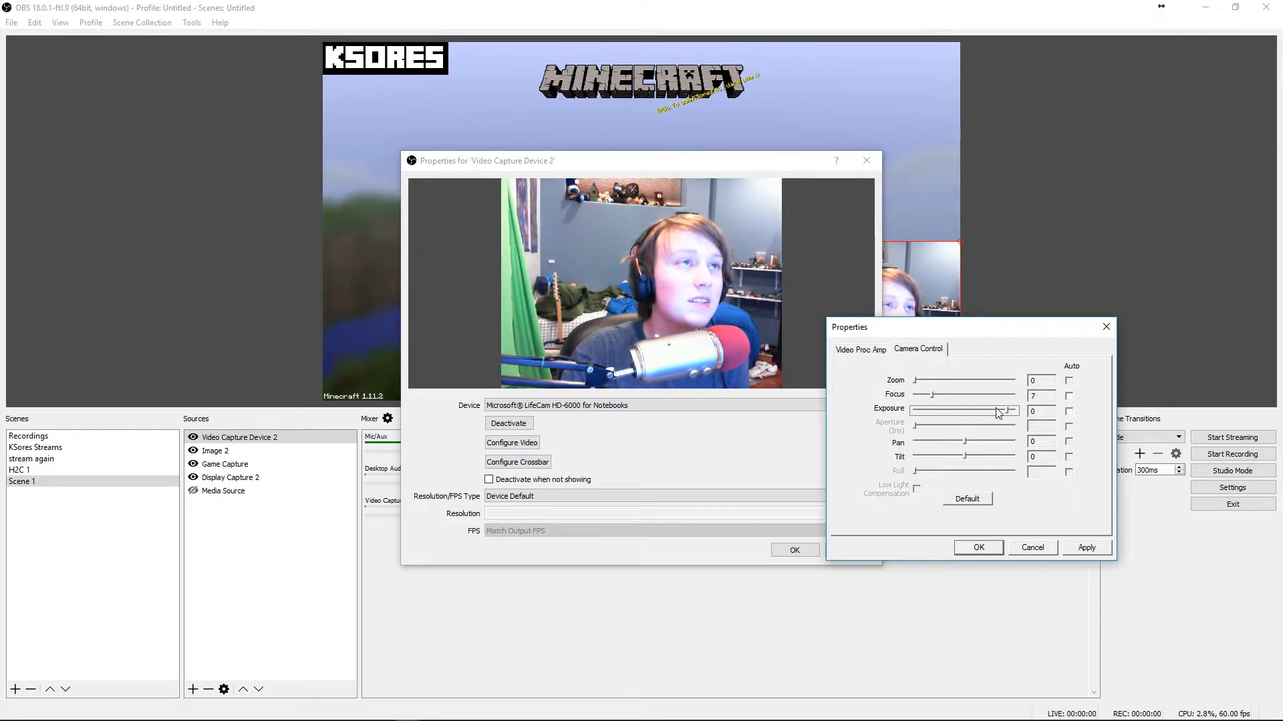
pyautogui.moveTo(995, 415); pyautogui.dragTo(969, 414)
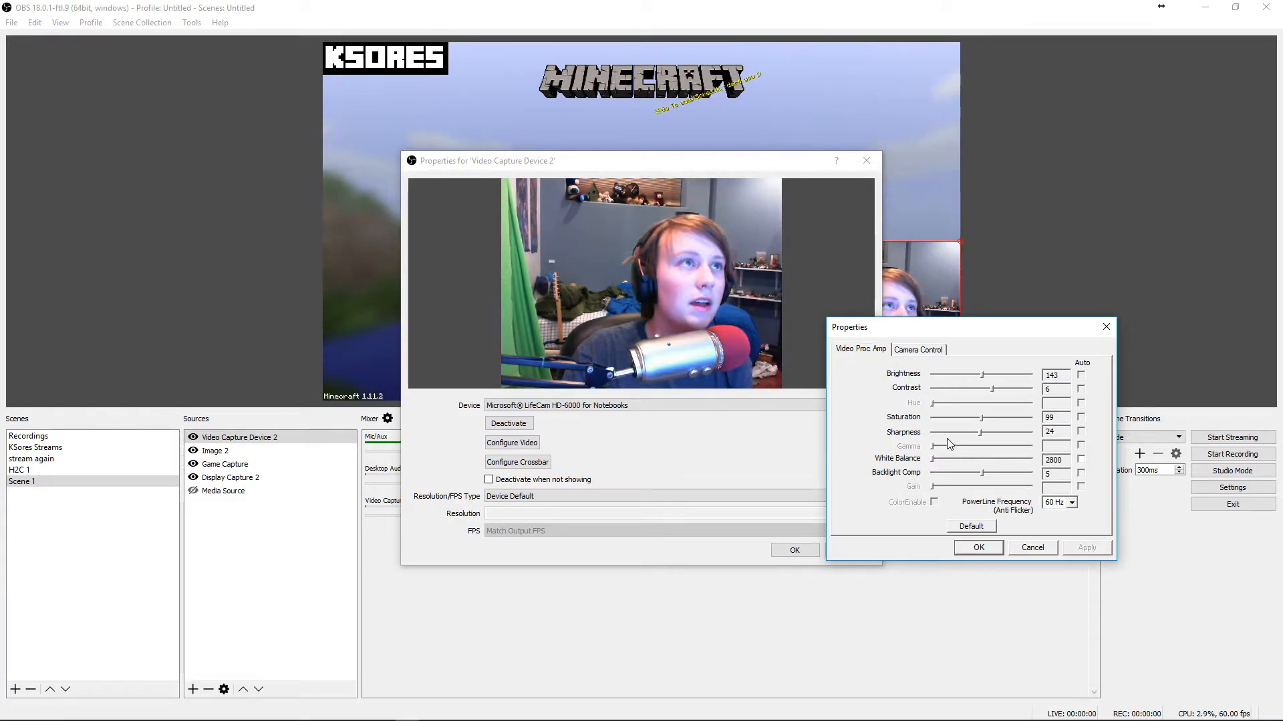
pyautogui.click(921, 348)
pyautogui.moveTo(932, 396); pyautogui.dragTo(779, 407)
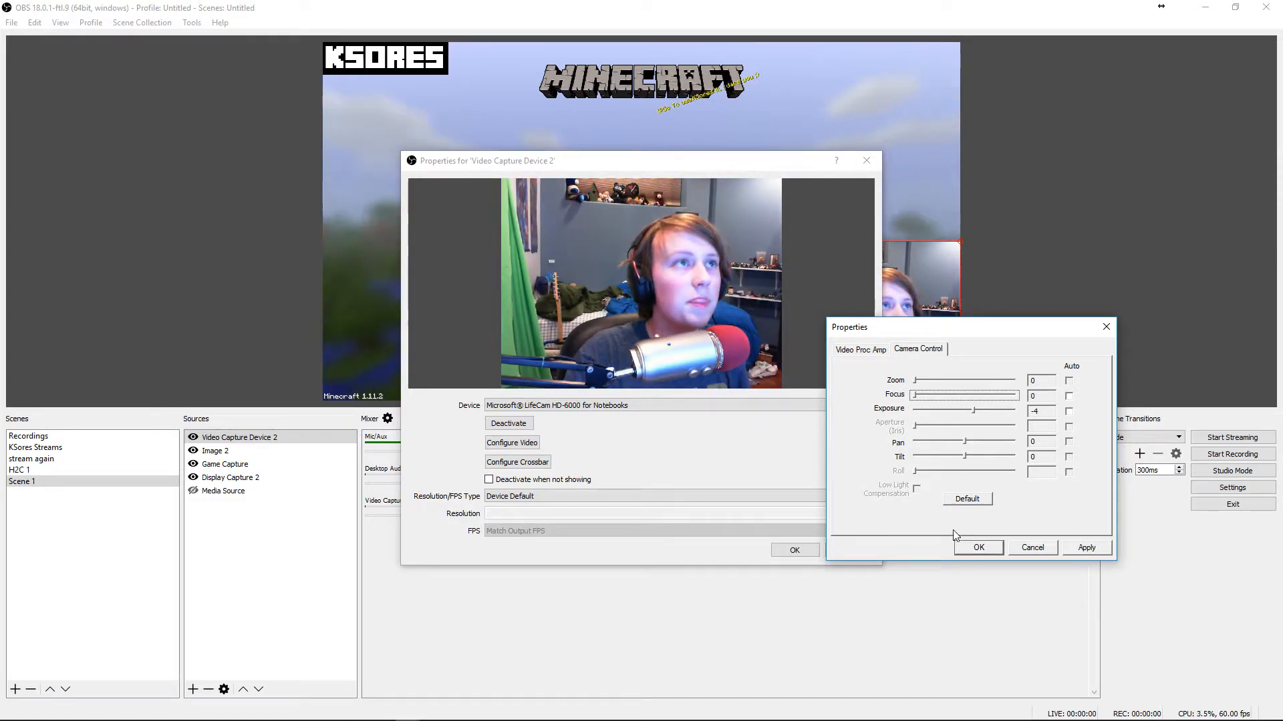
pyautogui.click(871, 349)
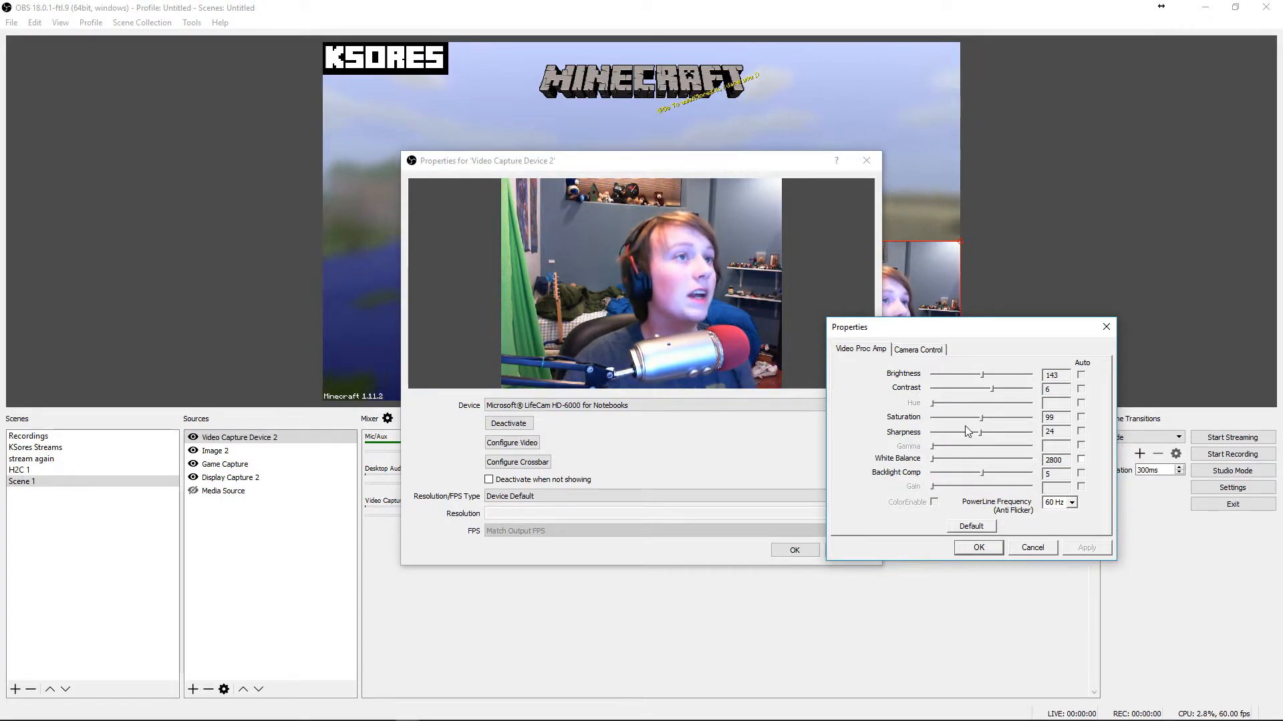
pyautogui.click(1032, 548)
pyautogui.click(855, 166)
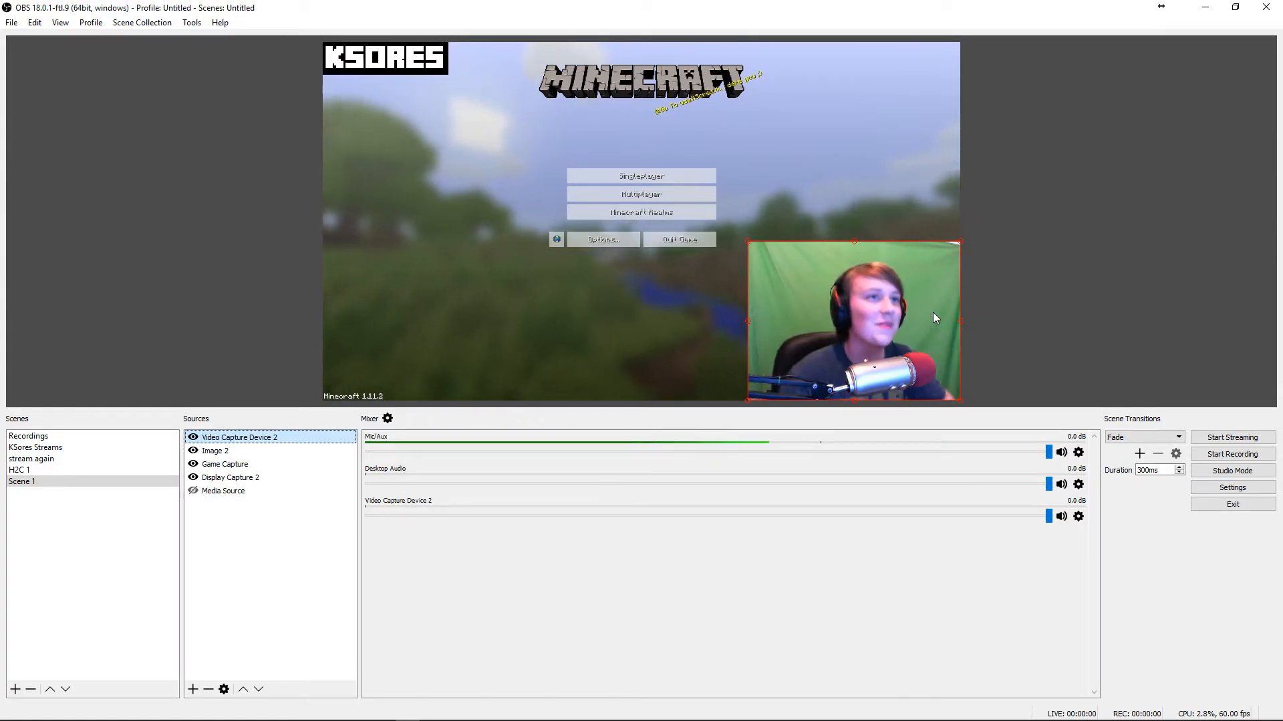
# Open the webcam source's filters and add a Chroma Key effect filter with its default name
pyautogui.rightClick(218, 441)
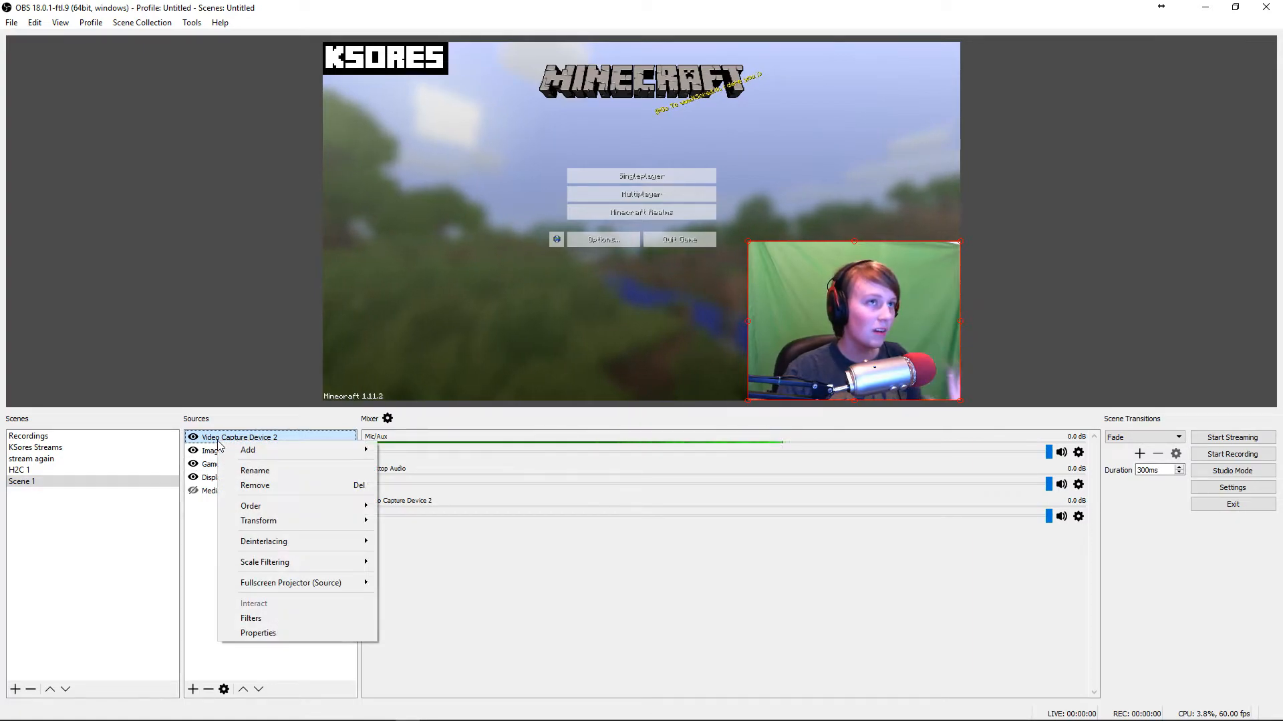
pyautogui.click(253, 618)
pyautogui.moveTo(715, 125); pyautogui.dragTo(880, 121)
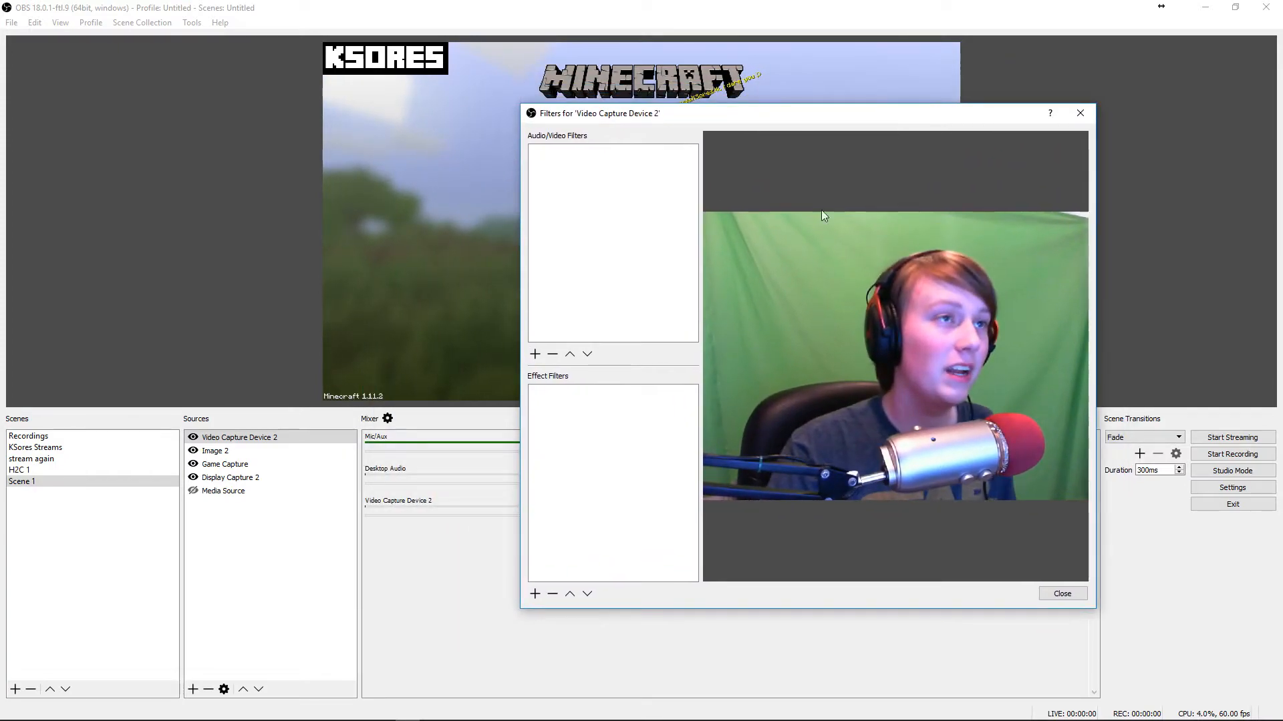
pyautogui.click(534, 594)
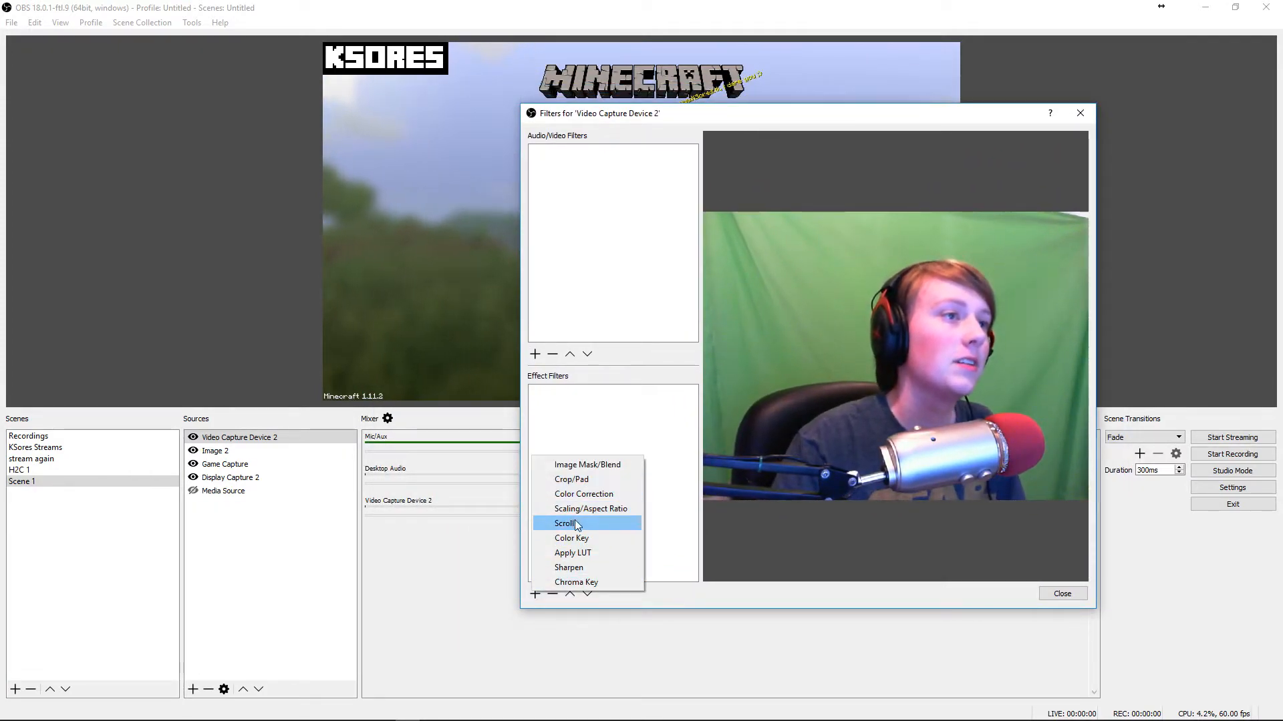
pyautogui.click(576, 582)
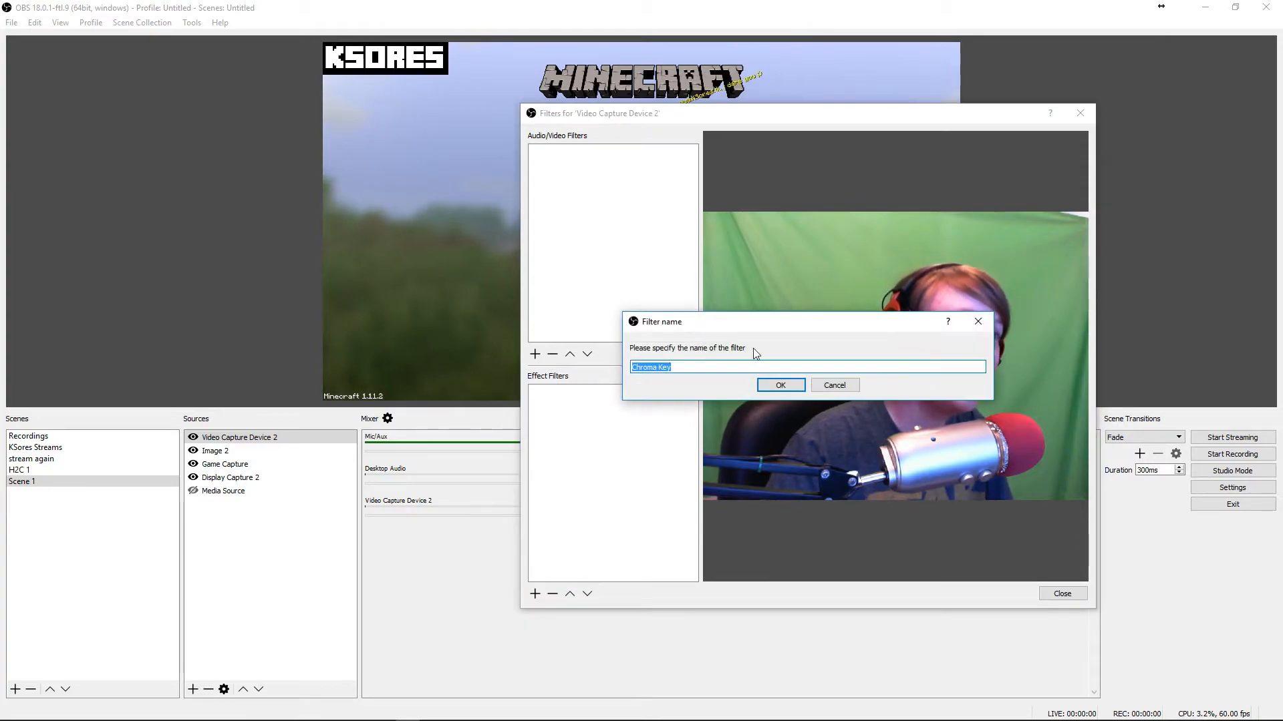
pyautogui.click(777, 386)
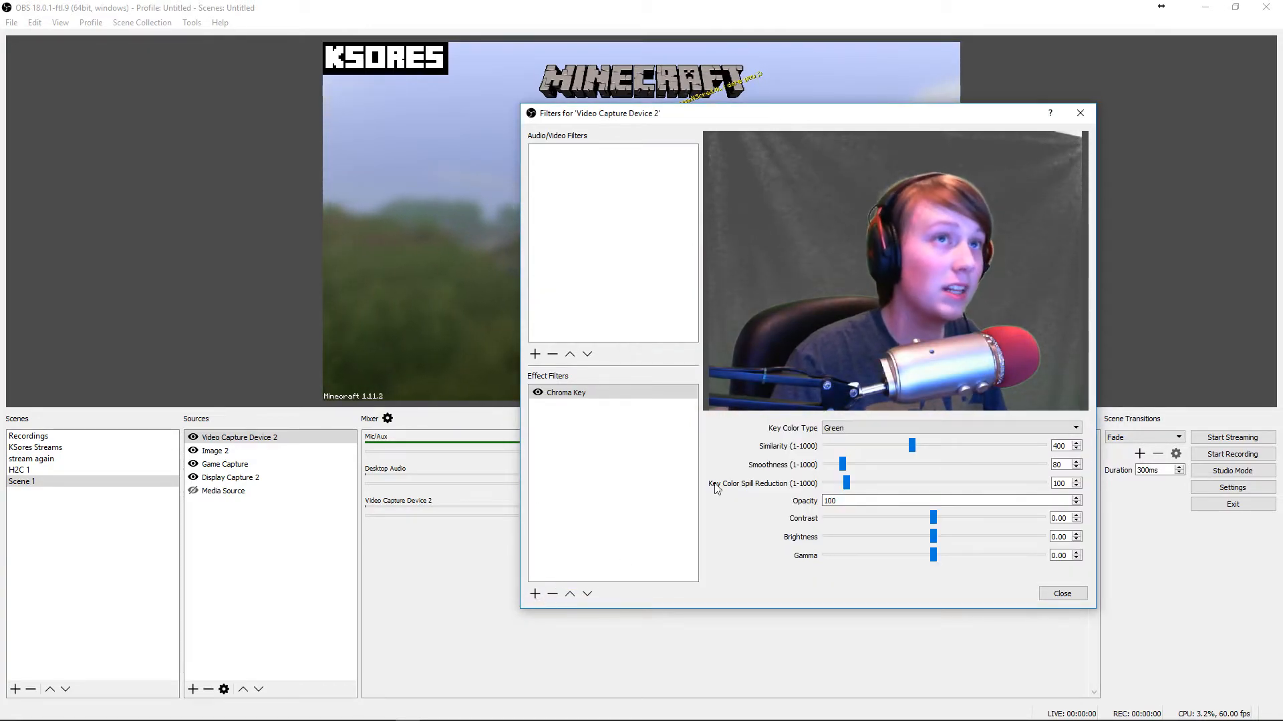
# Add a Color Correction effect filter to the webcam source
pyautogui.click(535, 595)
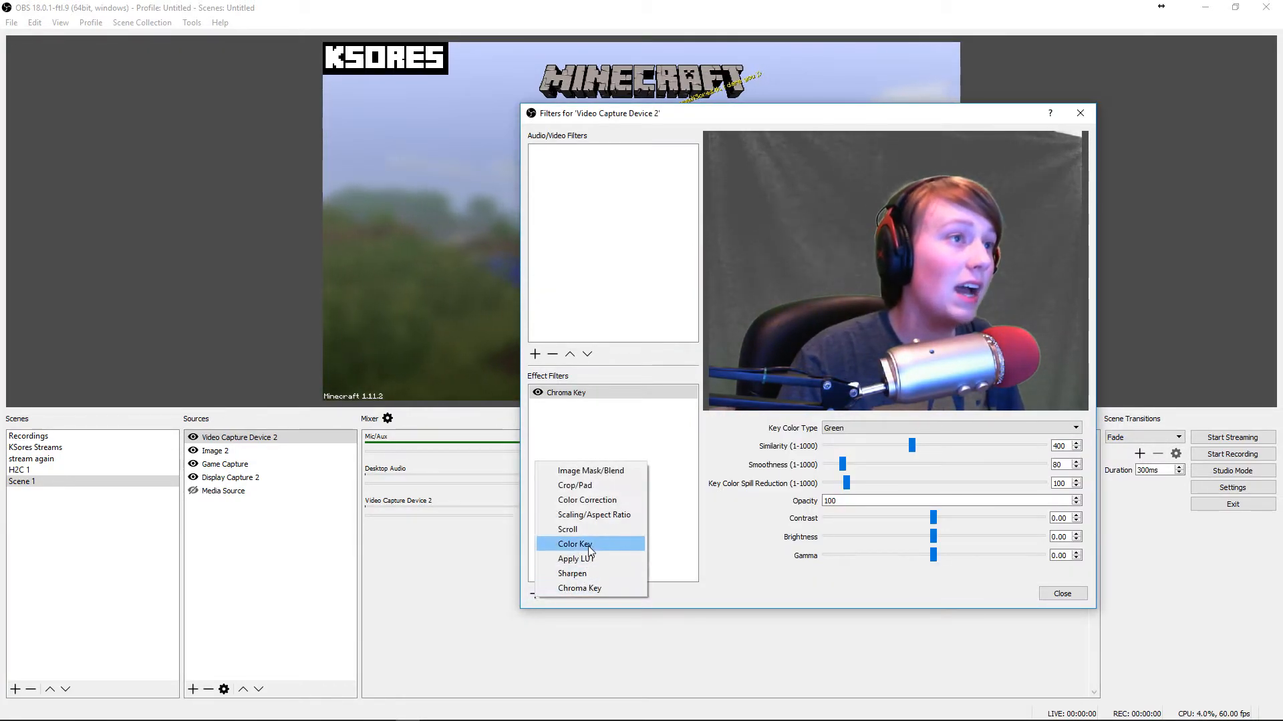
pyautogui.click(587, 500)
pyautogui.press('Return')
# Try switching the Chroma Key to a custom key color picked from the screen
pyautogui.click(603, 395)
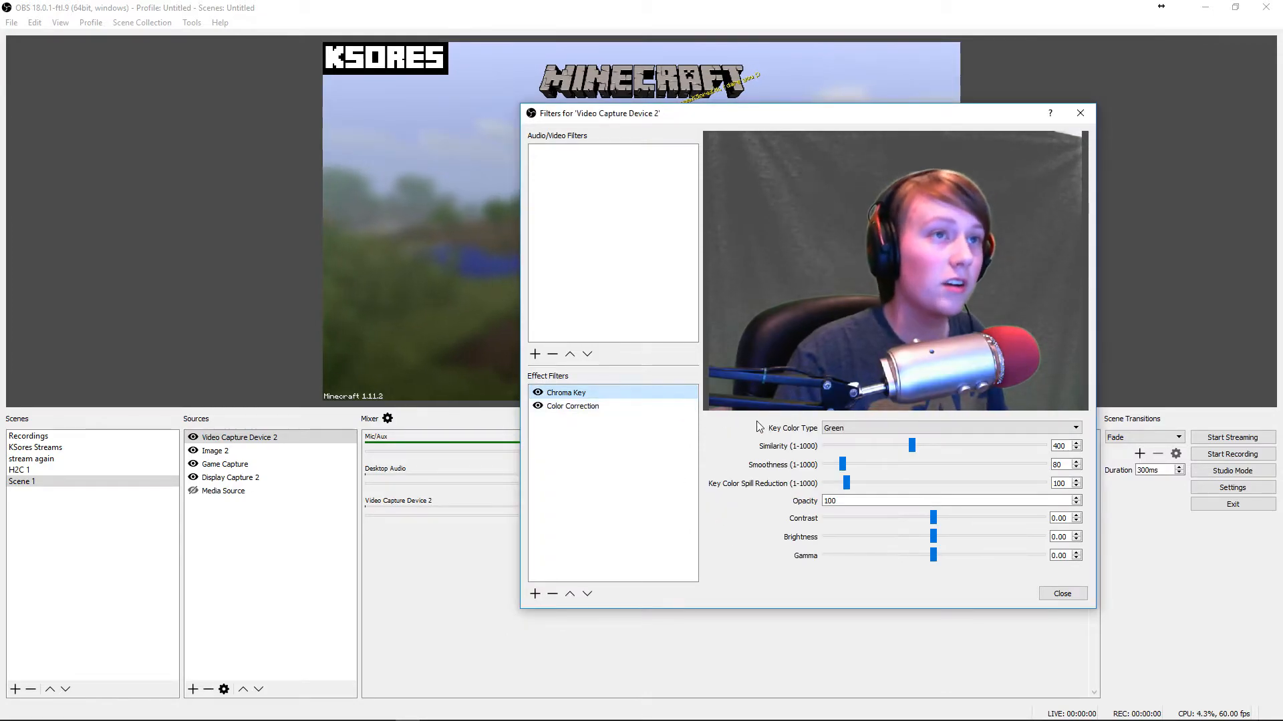
pyautogui.click(880, 428)
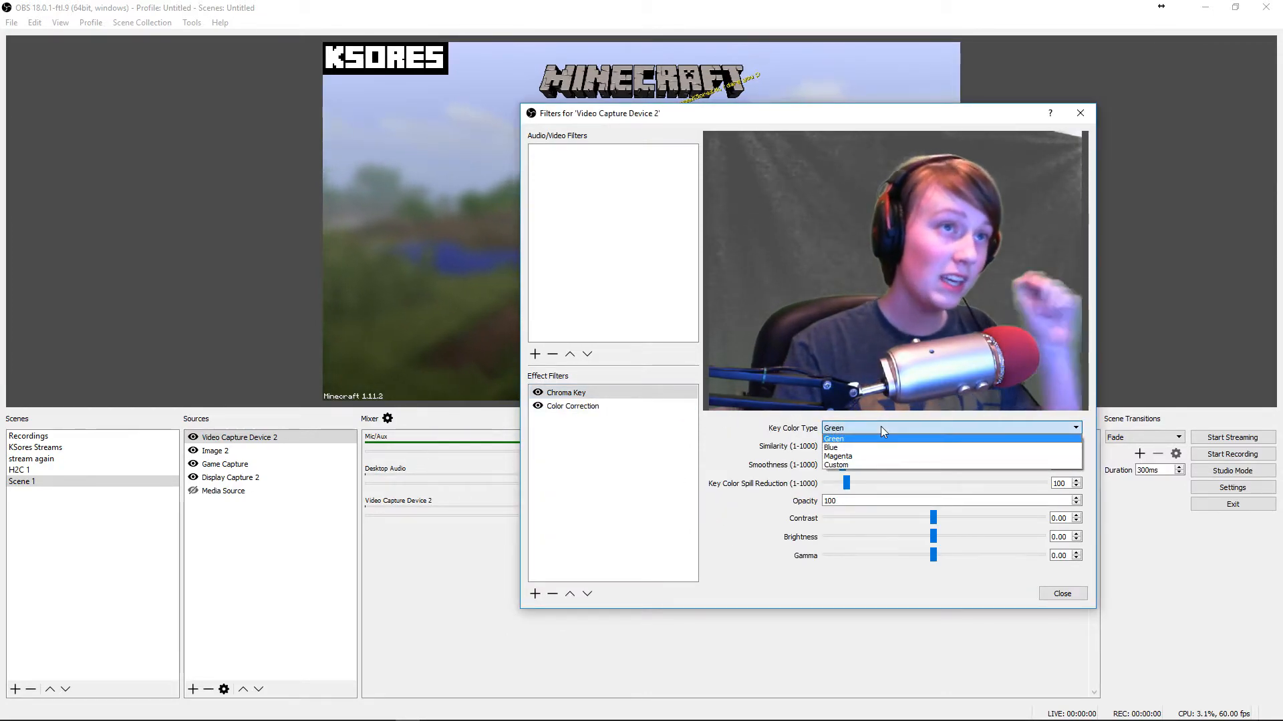
pyautogui.click(880, 427)
pyautogui.click(881, 427)
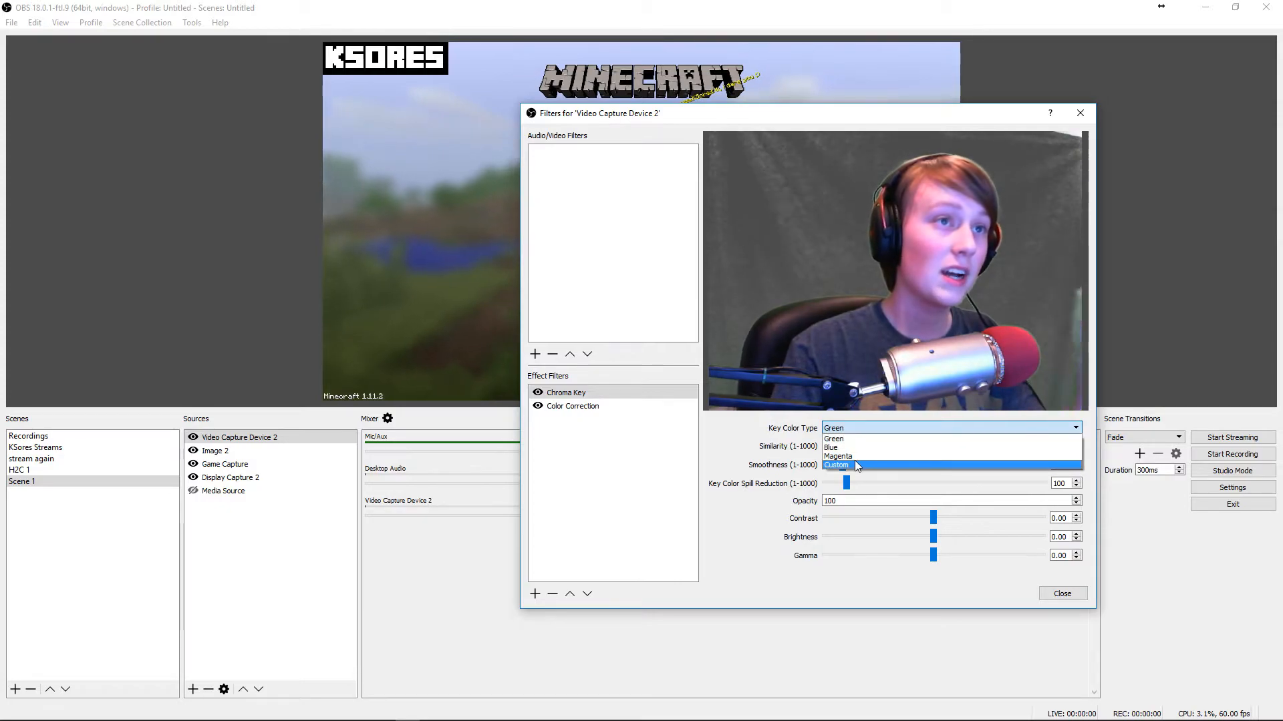
pyautogui.click(855, 464)
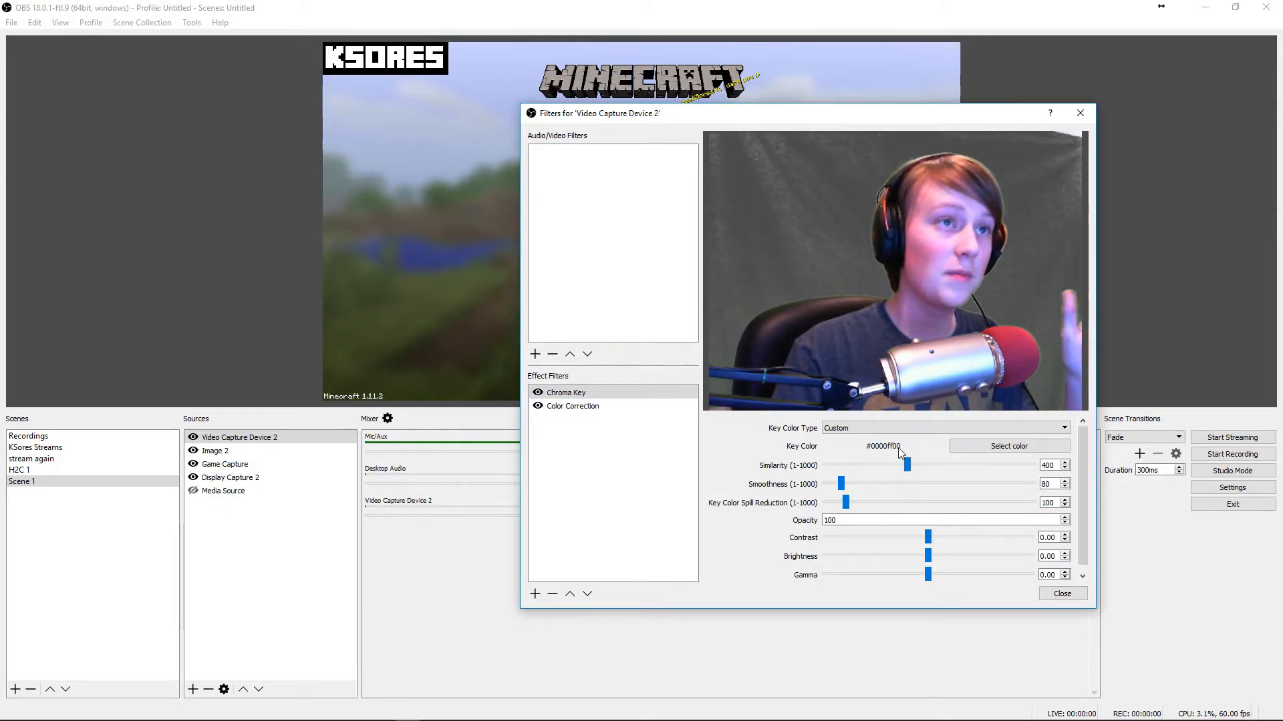
pyautogui.click(538, 393)
pyautogui.click(1009, 446)
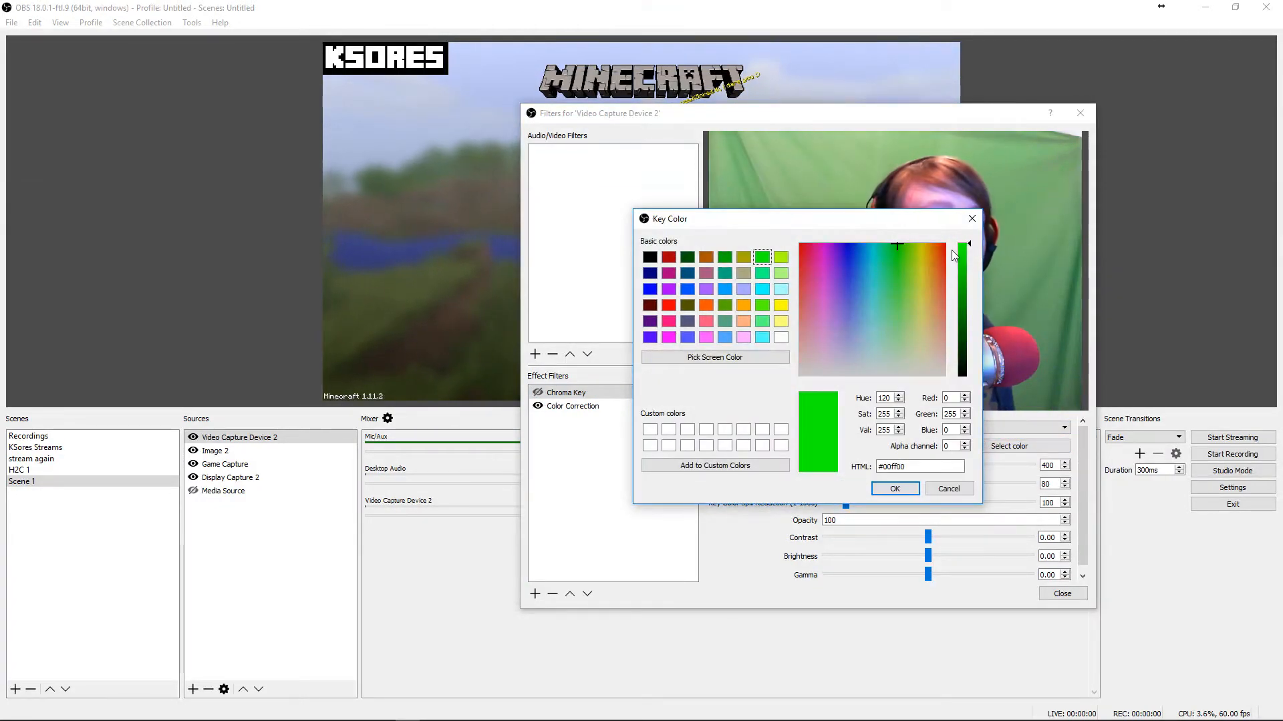
pyautogui.moveTo(924, 225); pyautogui.dragTo(640, 274)
pyautogui.click(475, 409)
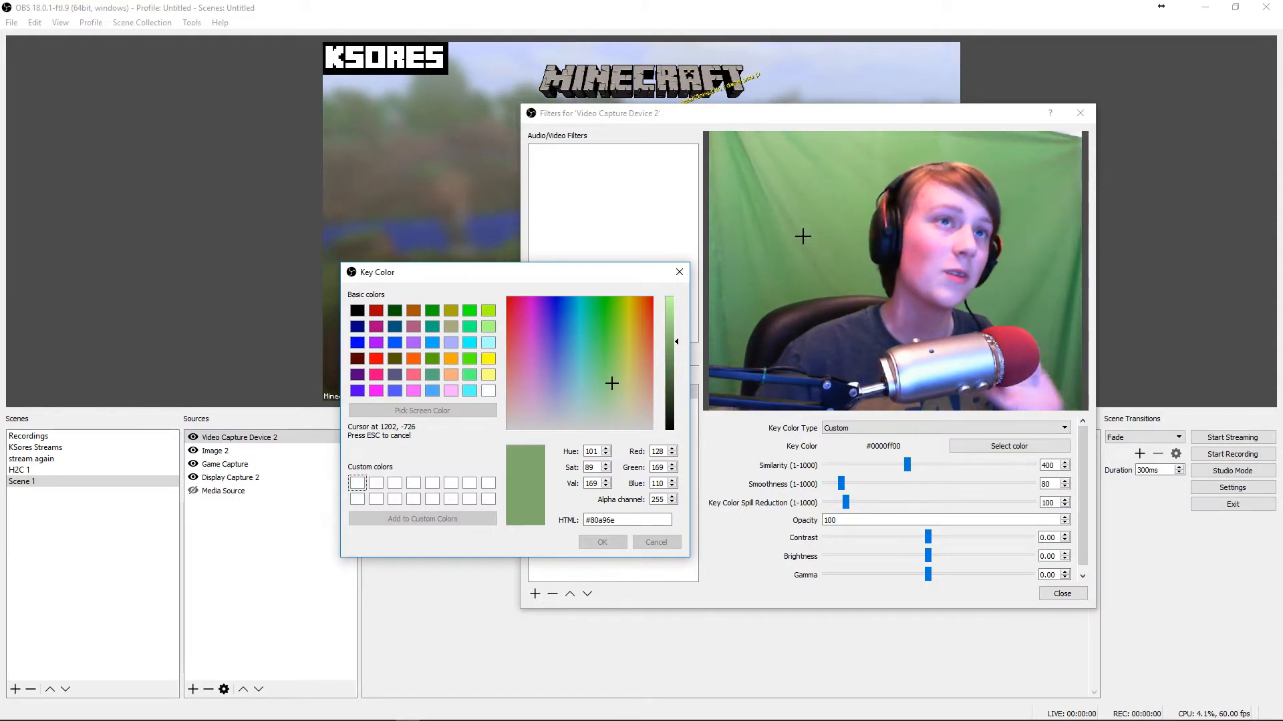
pyautogui.press('Escape')
pyautogui.press('Escape')
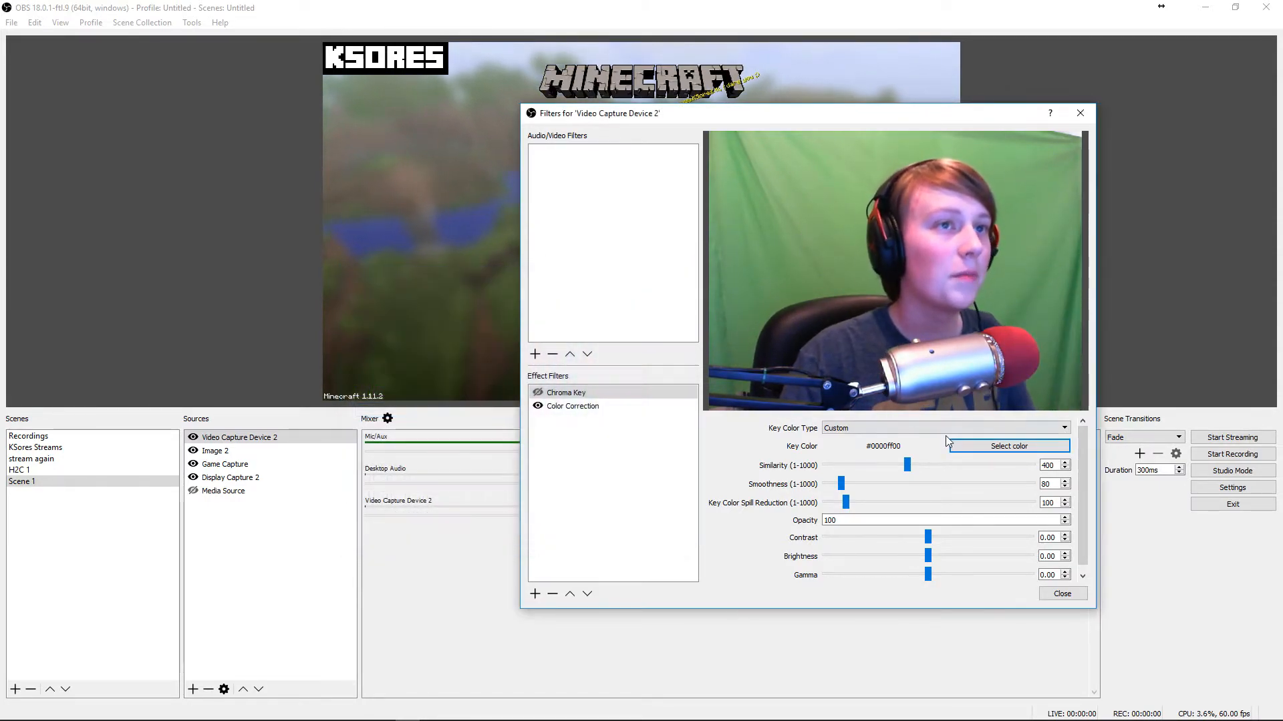
# Set the Chroma Key color type back to Green and re-enable the Chroma Key filter
pyautogui.click(984, 430)
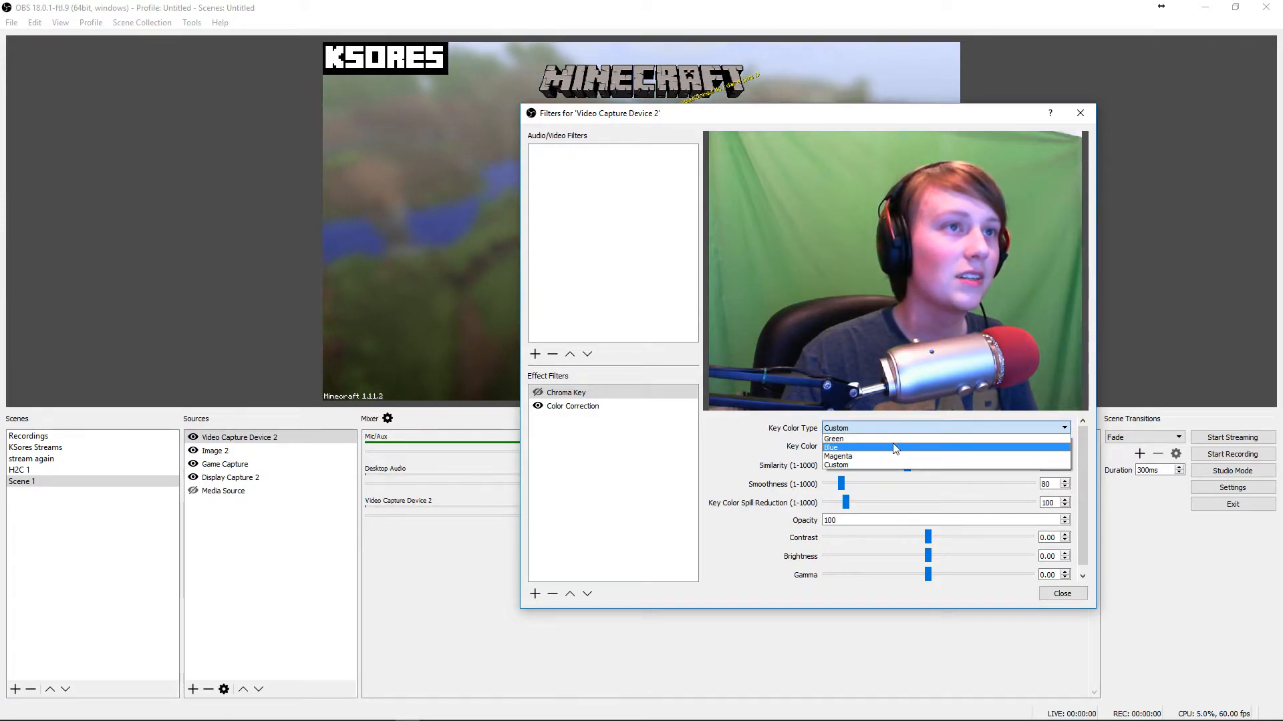
pyautogui.click(891, 433)
pyautogui.click(891, 432)
pyautogui.click(891, 420)
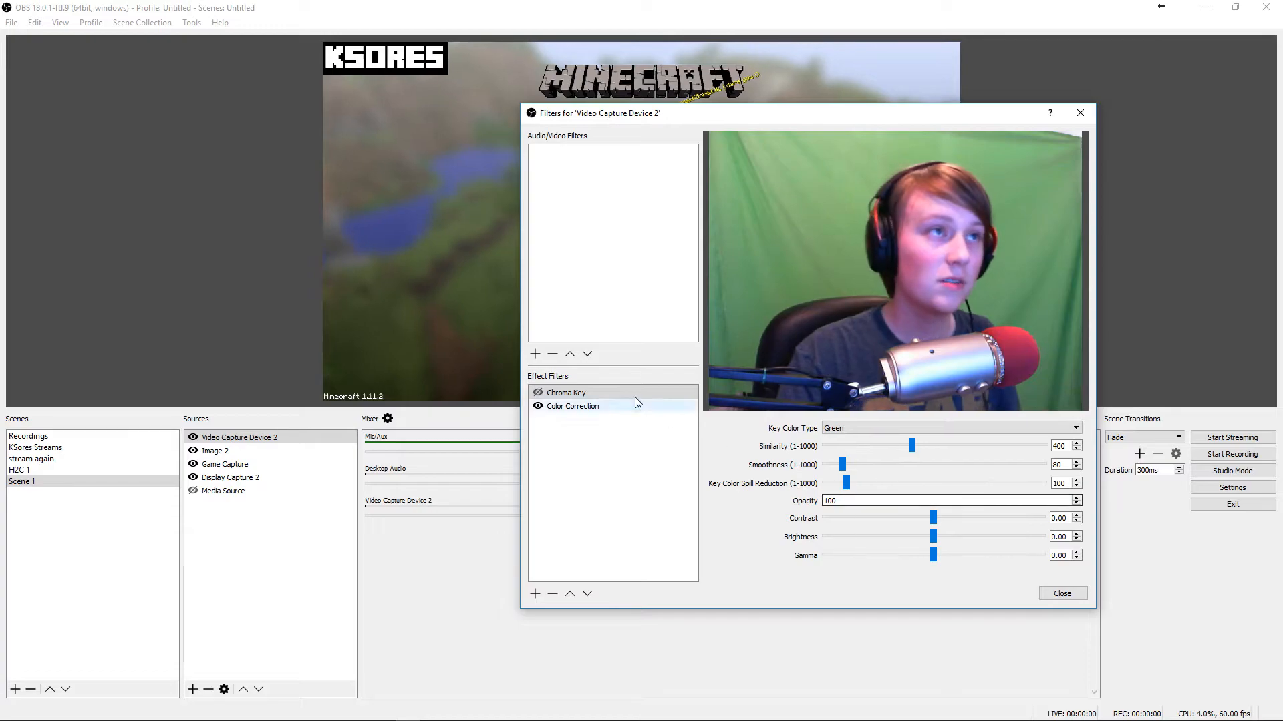
pyautogui.click(538, 393)
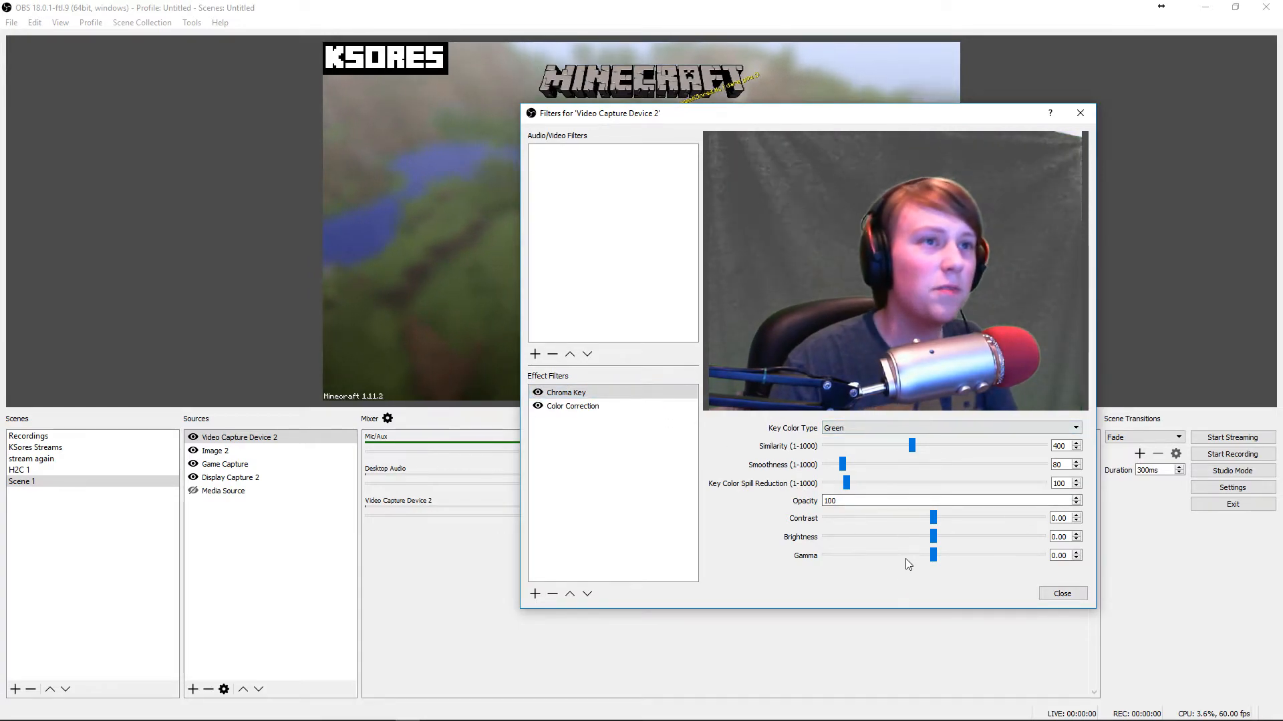
# Tune the Chroma Key to similarity 412, smoothness 81 and key color spill reduction 197
pyautogui.moveTo(843, 463); pyautogui.dragTo(900, 482)
pyautogui.moveTo(995, 500); pyautogui.dragTo(872, 494)
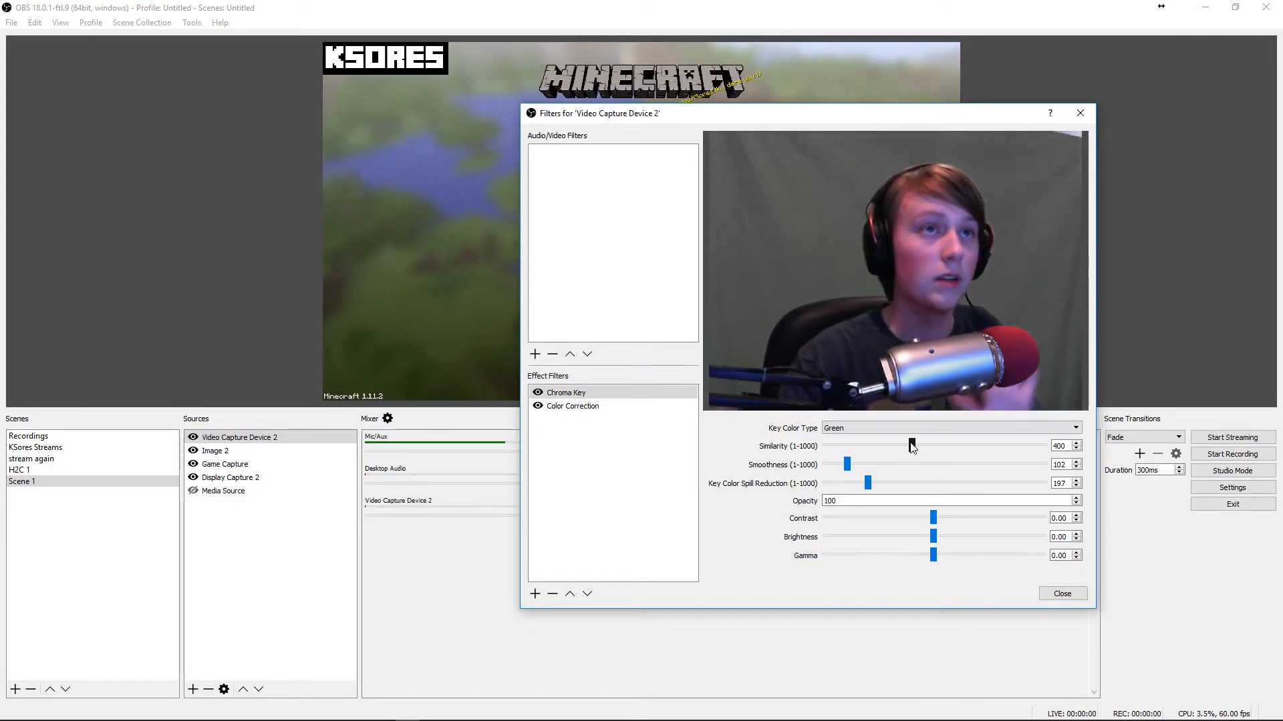
pyautogui.moveTo(912, 446); pyautogui.dragTo(842, 464)
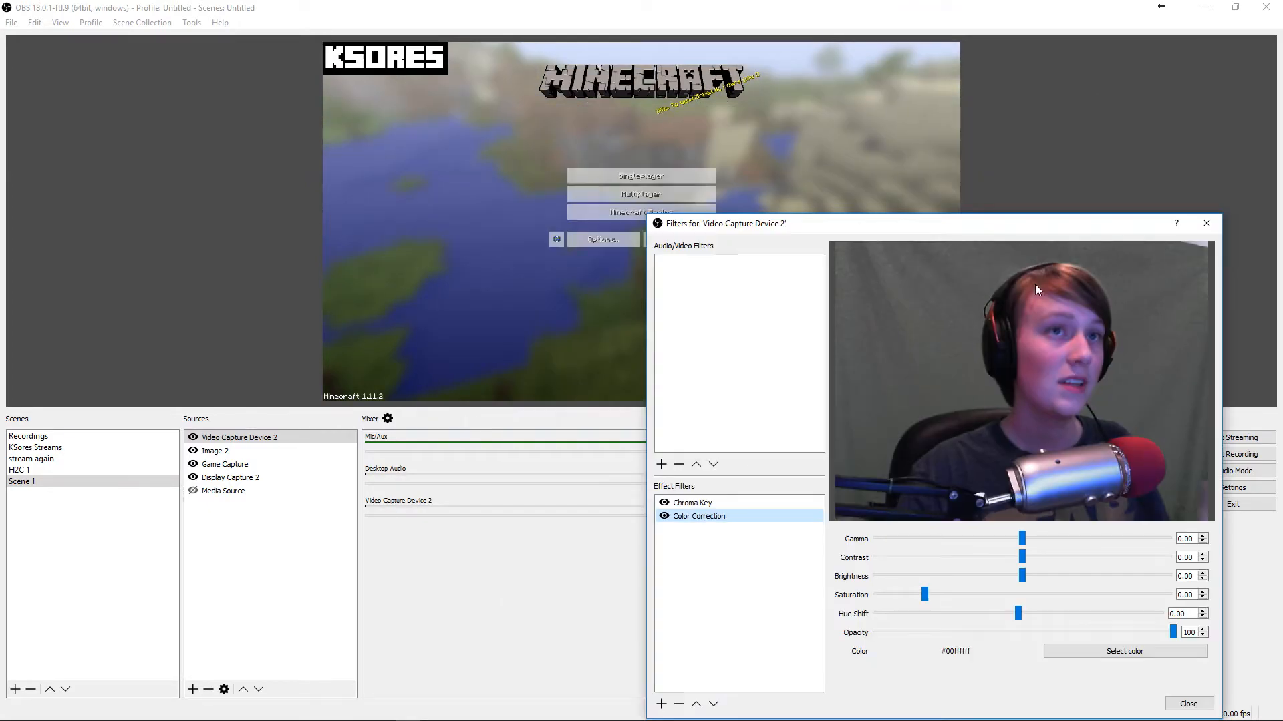
# Adjust the gamma slider of the Color Correction filter
pyautogui.moveTo(1062, 226); pyautogui.dragTo(523, 239)
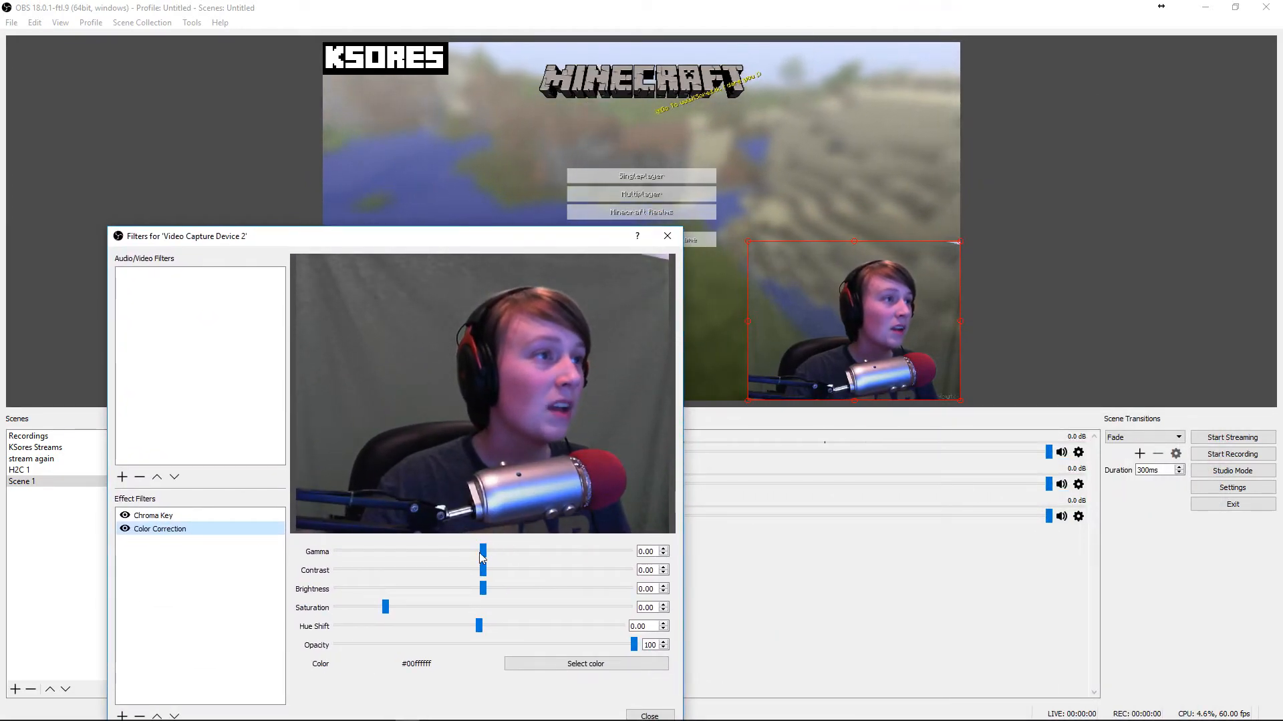
pyautogui.click(503, 554)
pyautogui.moveTo(490, 553); pyautogui.dragTo(480, 549)
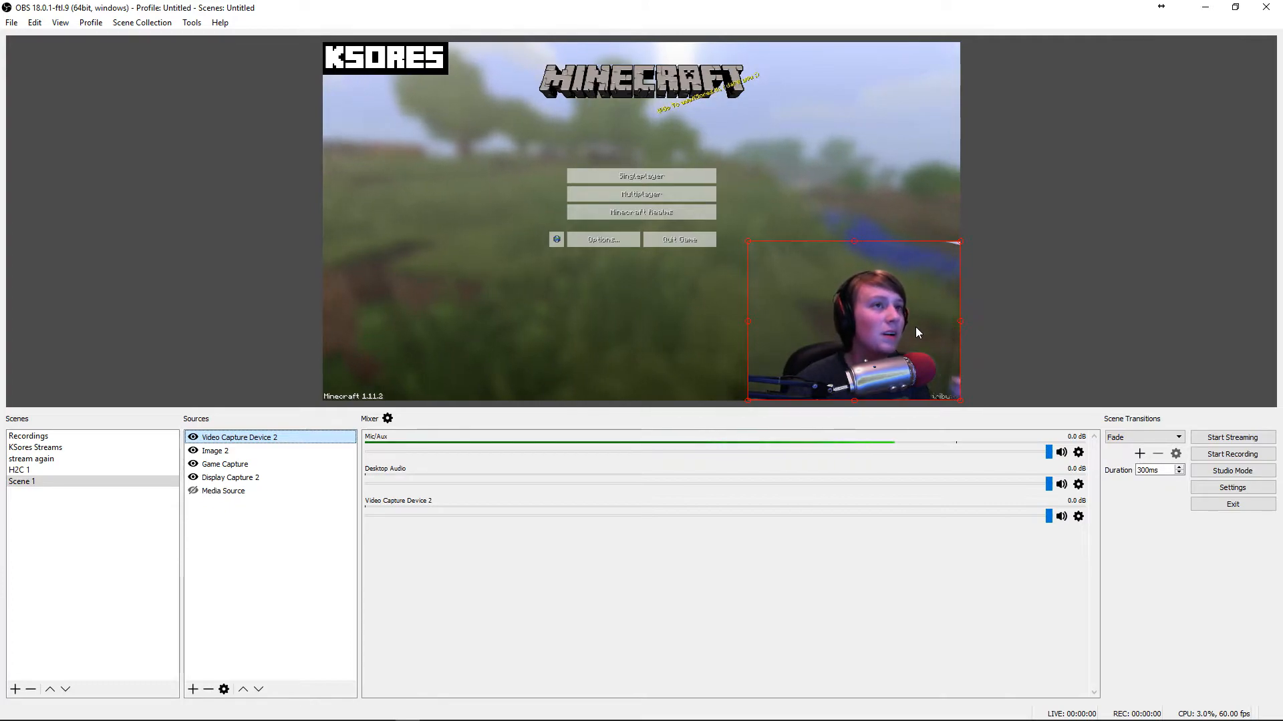
pyautogui.click(892, 315)
pyautogui.click(892, 315)
pyautogui.click(843, 316)
pyautogui.click(843, 316)
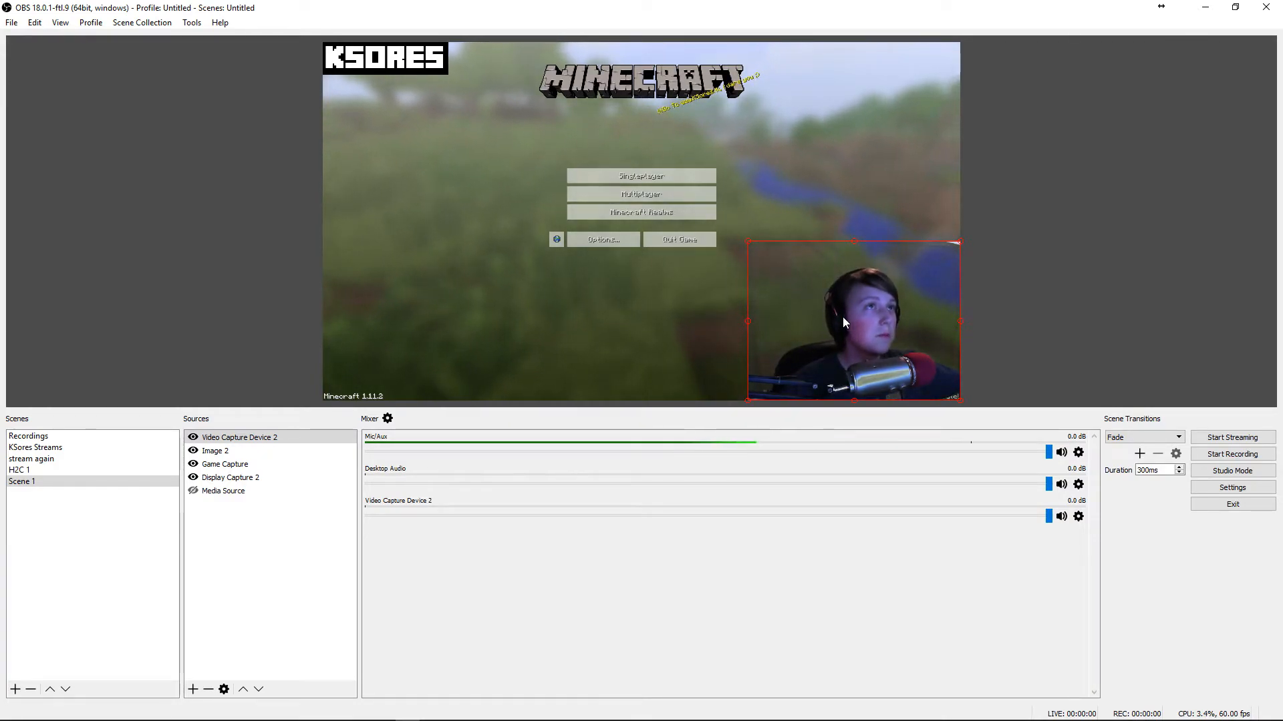
# Reopen the webcam's filters and add a Crop/Pad effect filter with its default name
pyautogui.rightClick(873, 296)
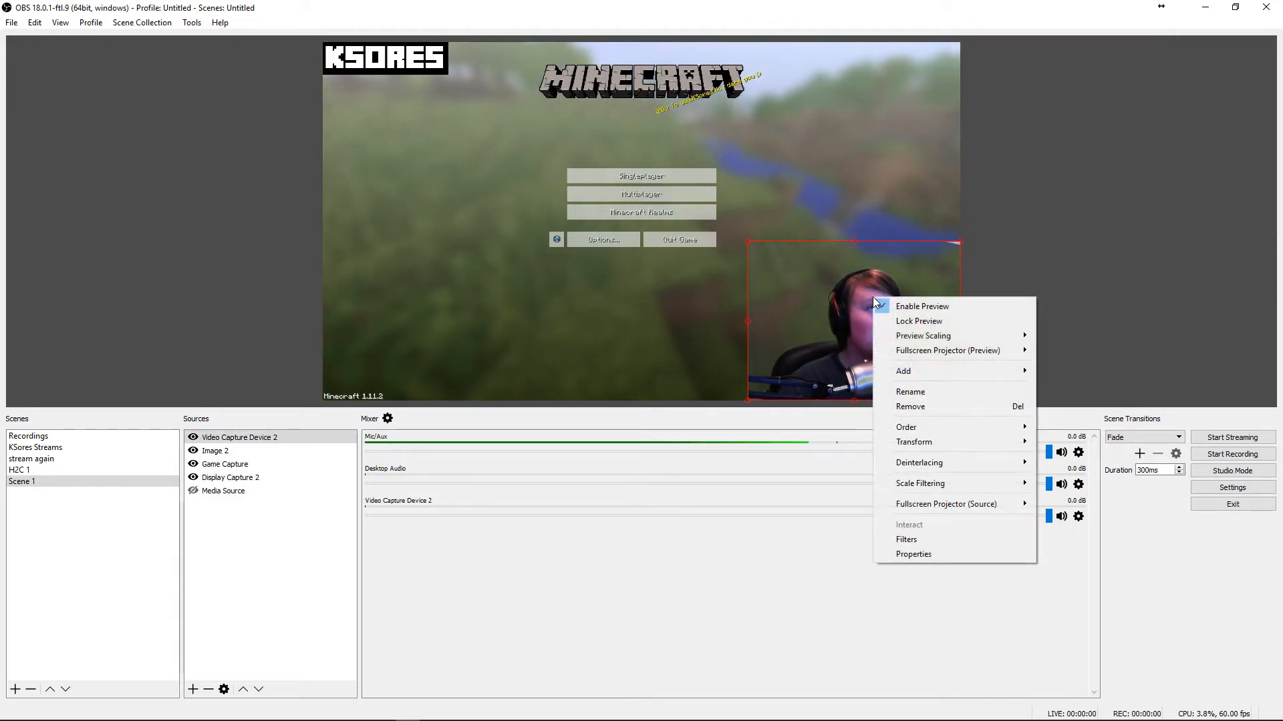
pyautogui.click(926, 539)
pyautogui.click(368, 595)
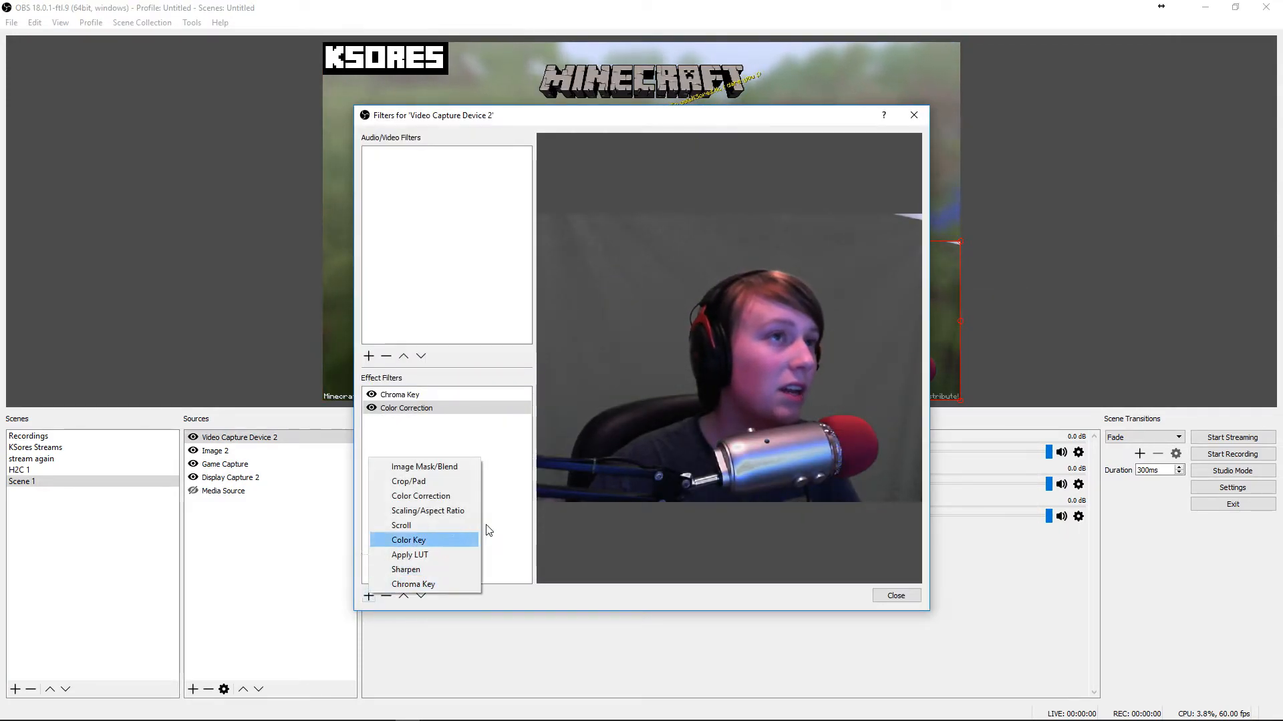
pyautogui.click(411, 483)
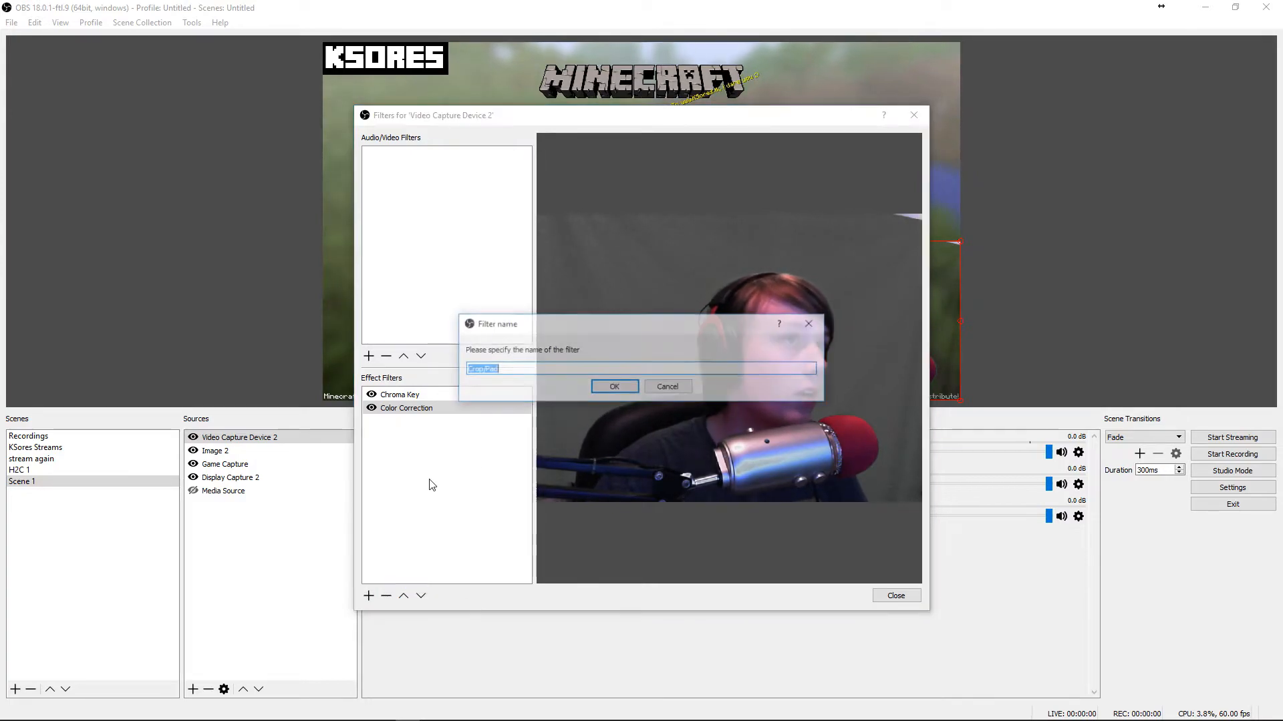
pyautogui.click(615, 388)
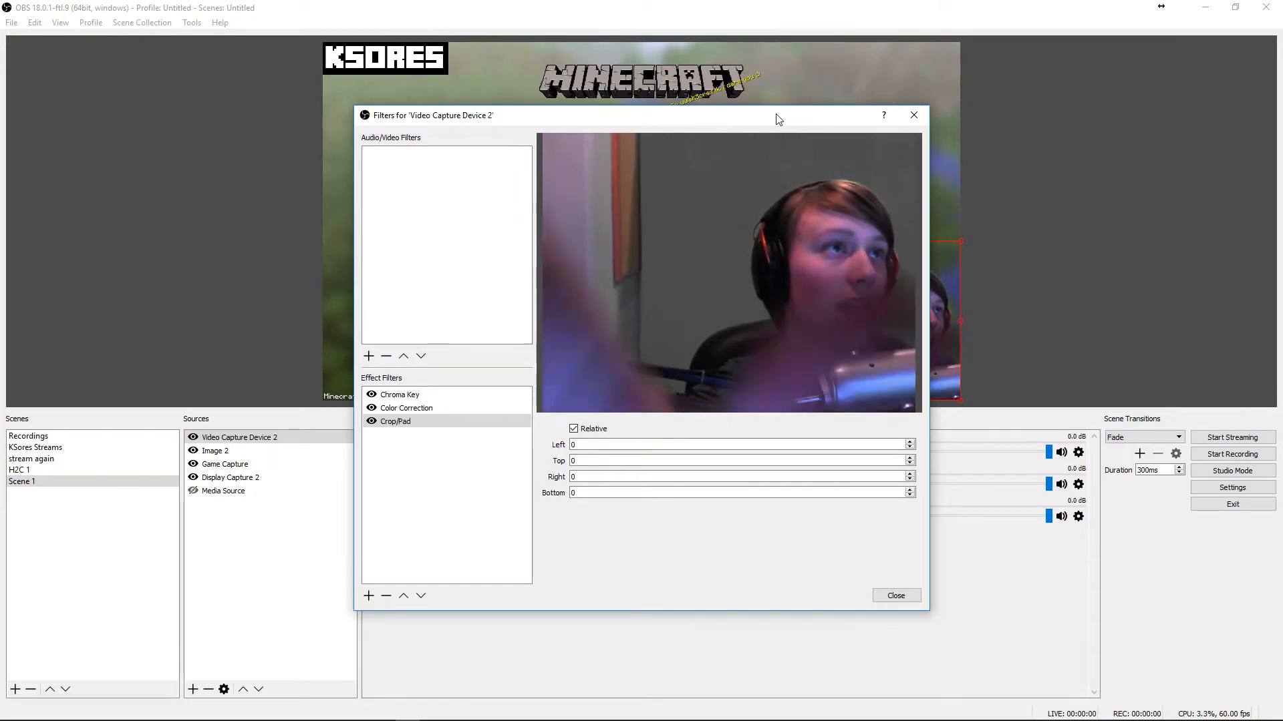
# Crop the webcam with the Crop/Pad filter, setting Left to 2 and Top to 50
pyautogui.moveTo(777, 119); pyautogui.dragTo(505, 122)
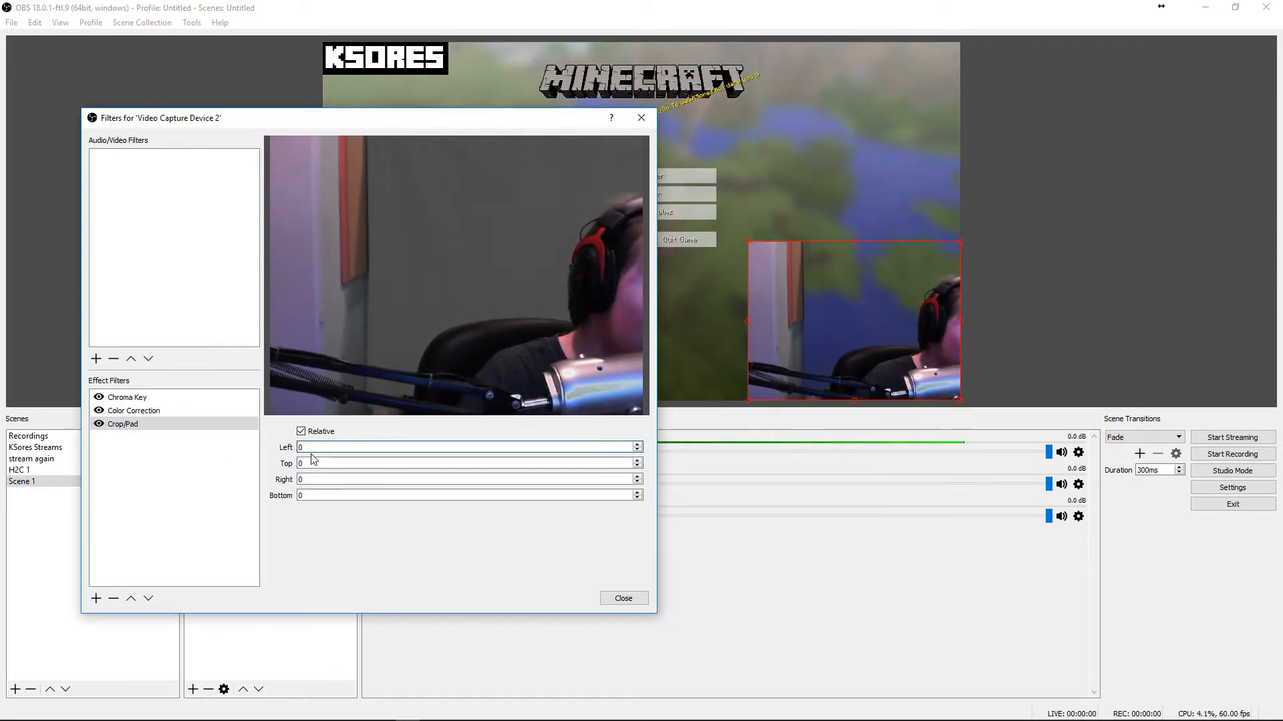
pyautogui.write('200')
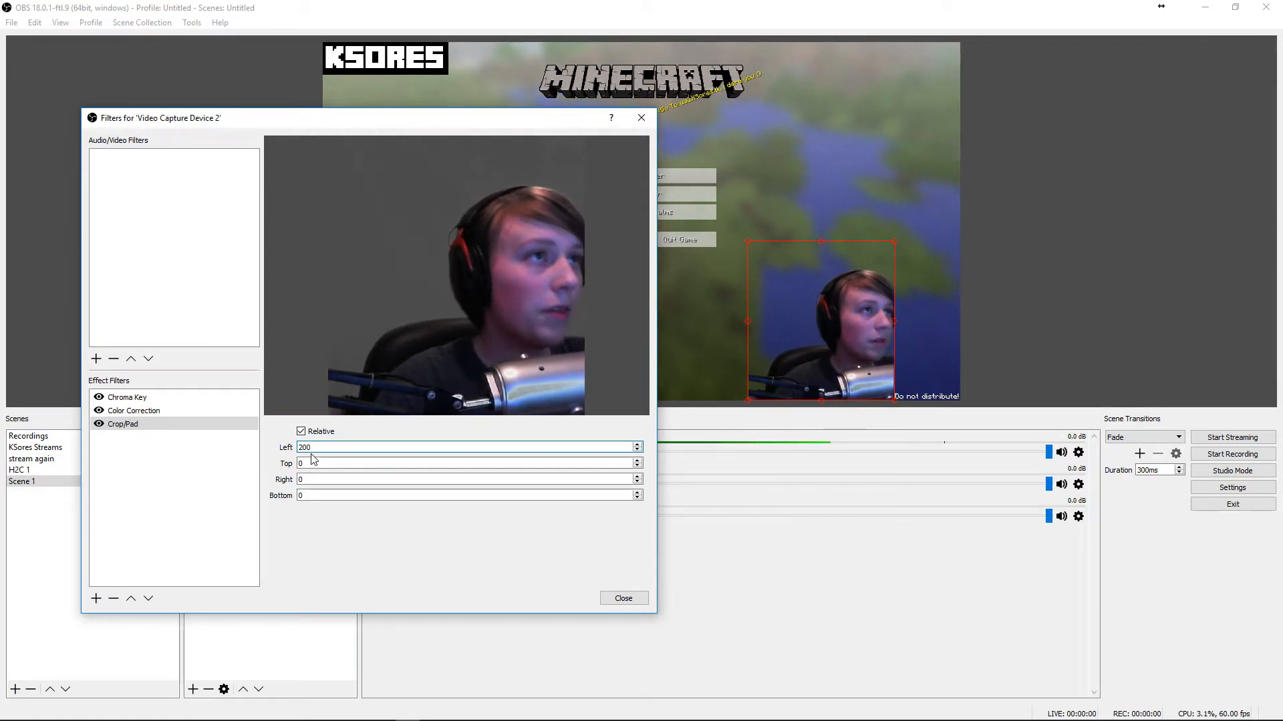
pyautogui.press('BackSpace')
pyautogui.press('BackSpace')
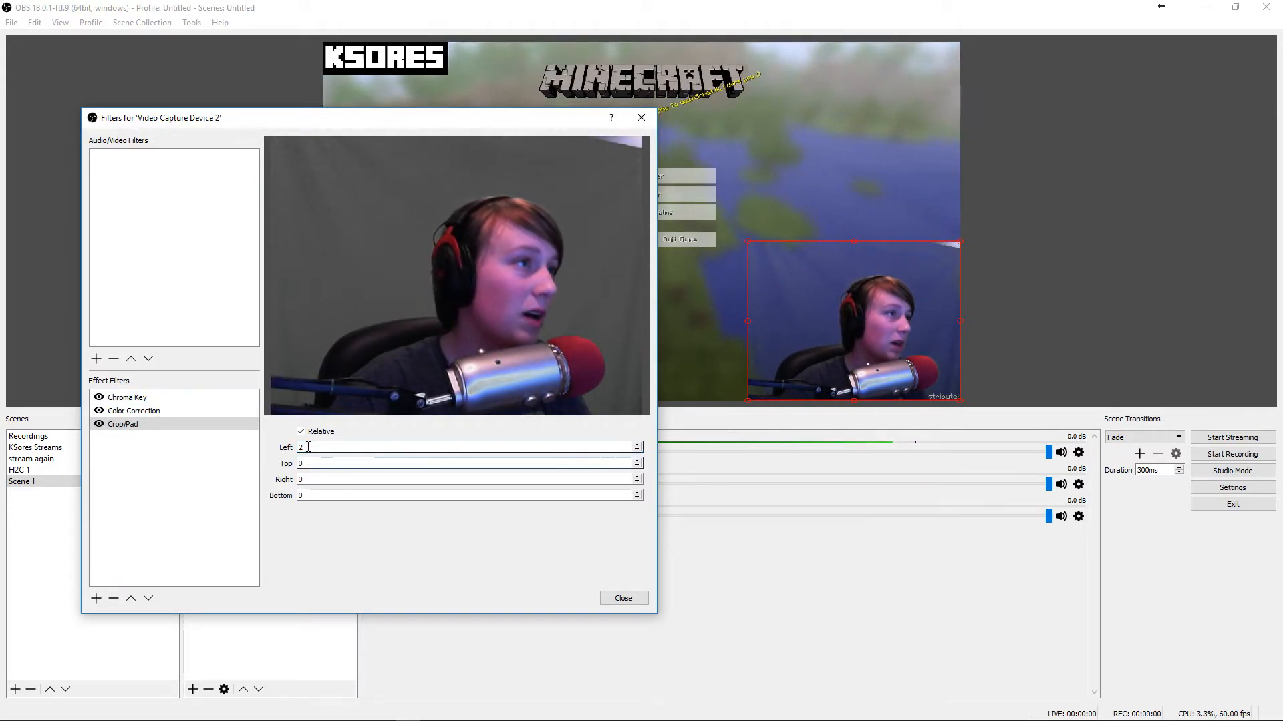
pyautogui.click(342, 468)
pyautogui.press('BackSpace')
pyautogui.write('10')
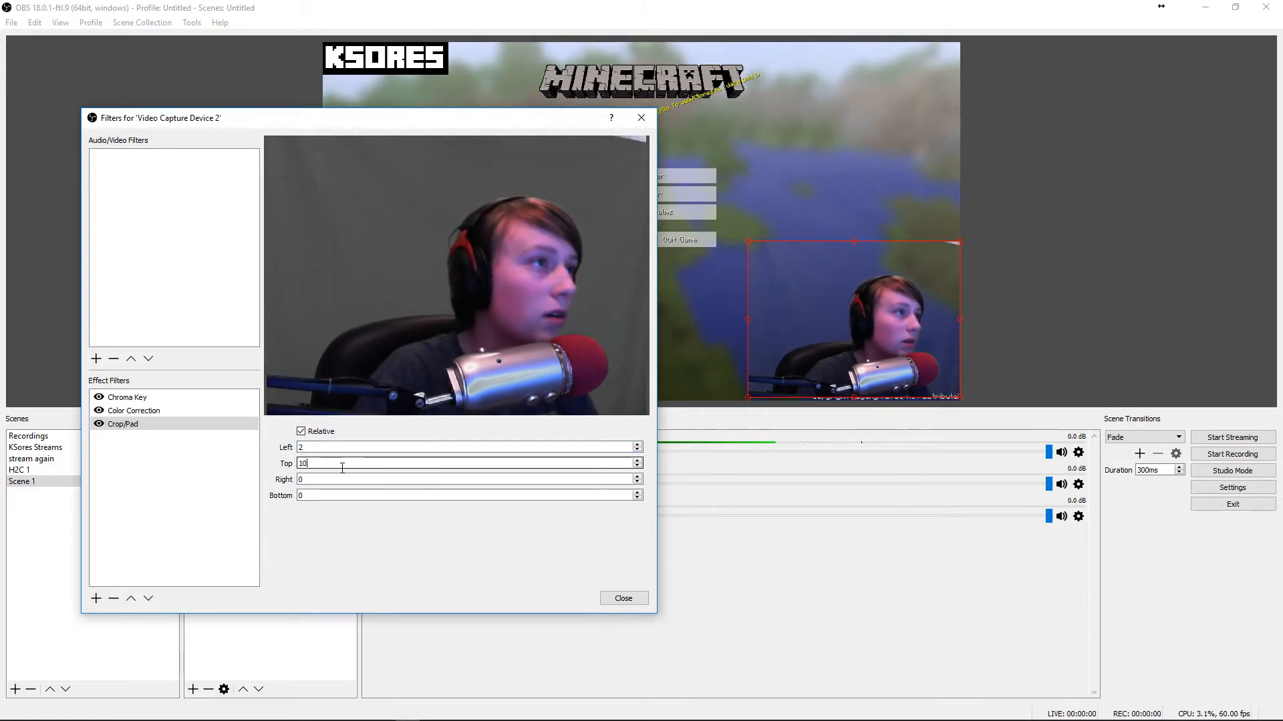
pyautogui.press('BackSpace')
pyautogui.press('BackSpace')
pyautogui.write('50')
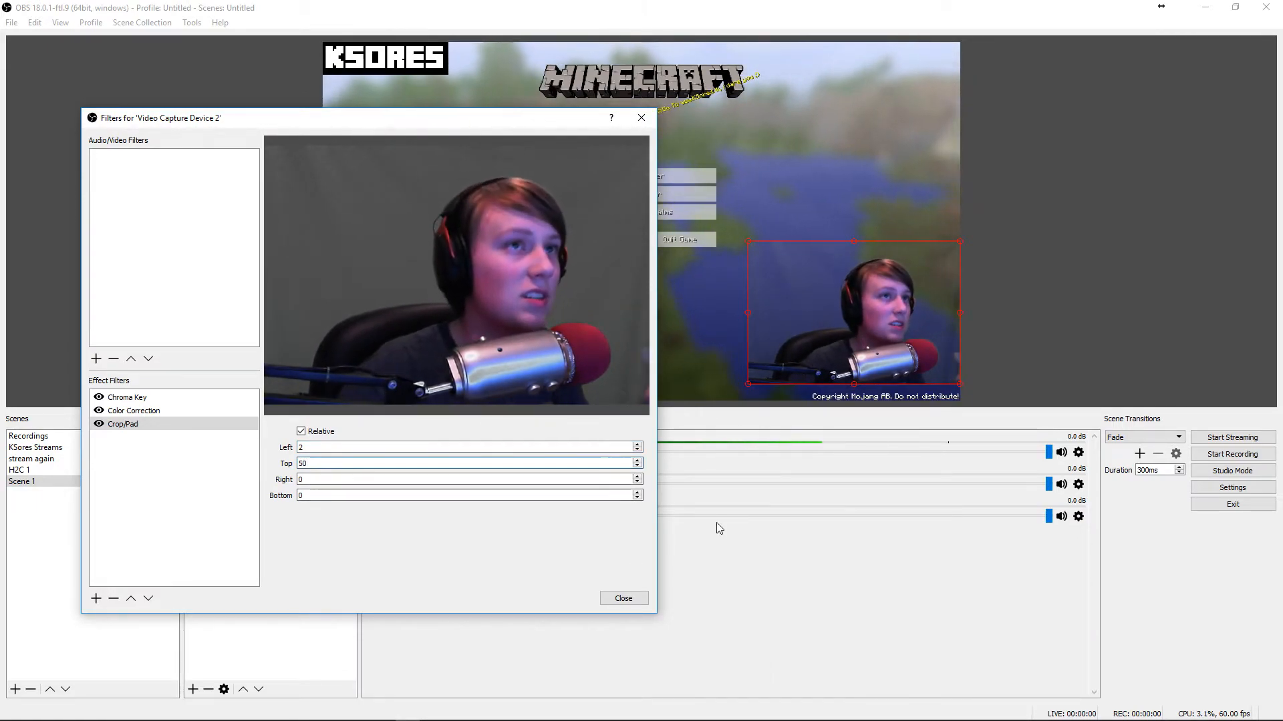
pyautogui.click(858, 303)
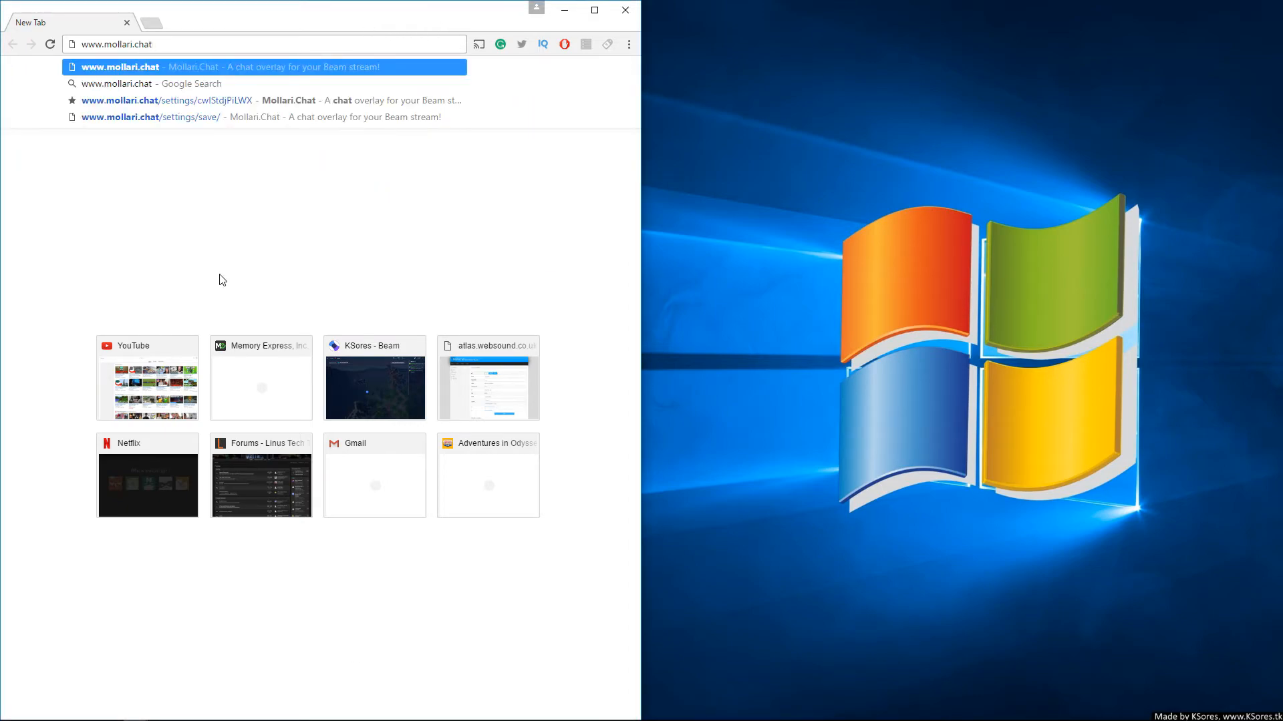
# Open mollari.chat in the browser and go to the Create/Edit Overlay settings page
pyautogui.press('Return')
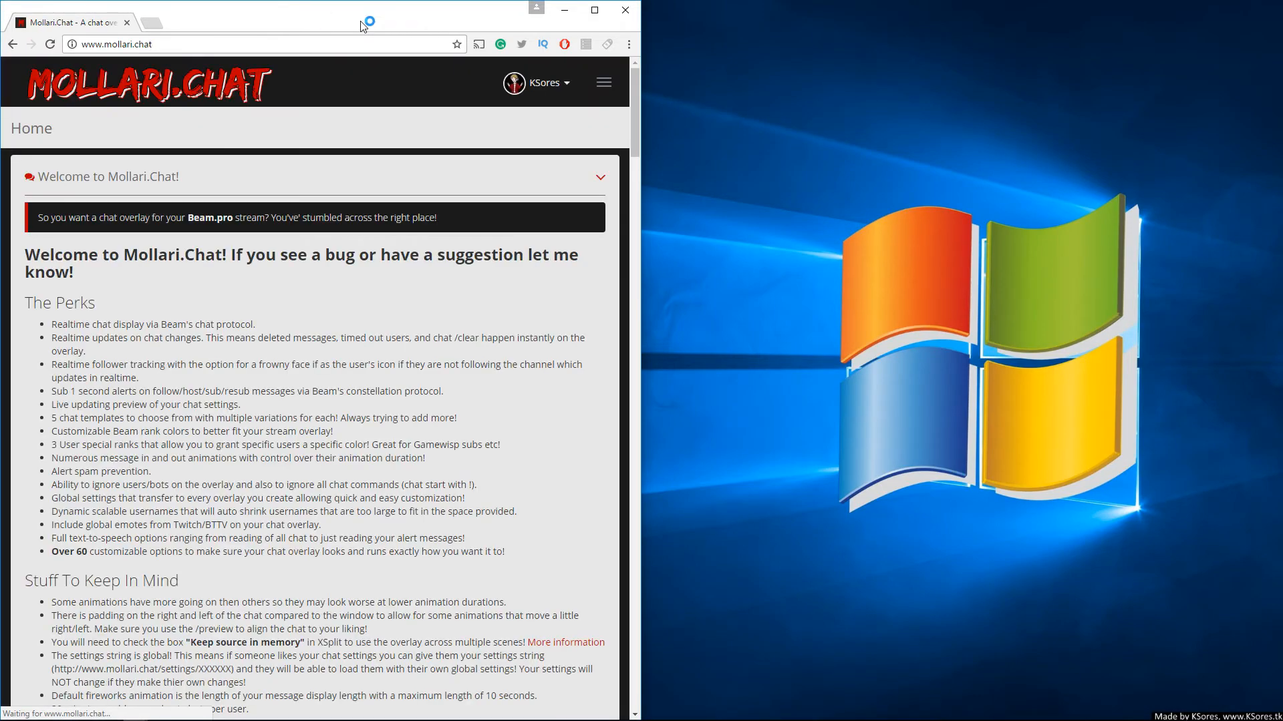
pyautogui.doubleClick(354, 20)
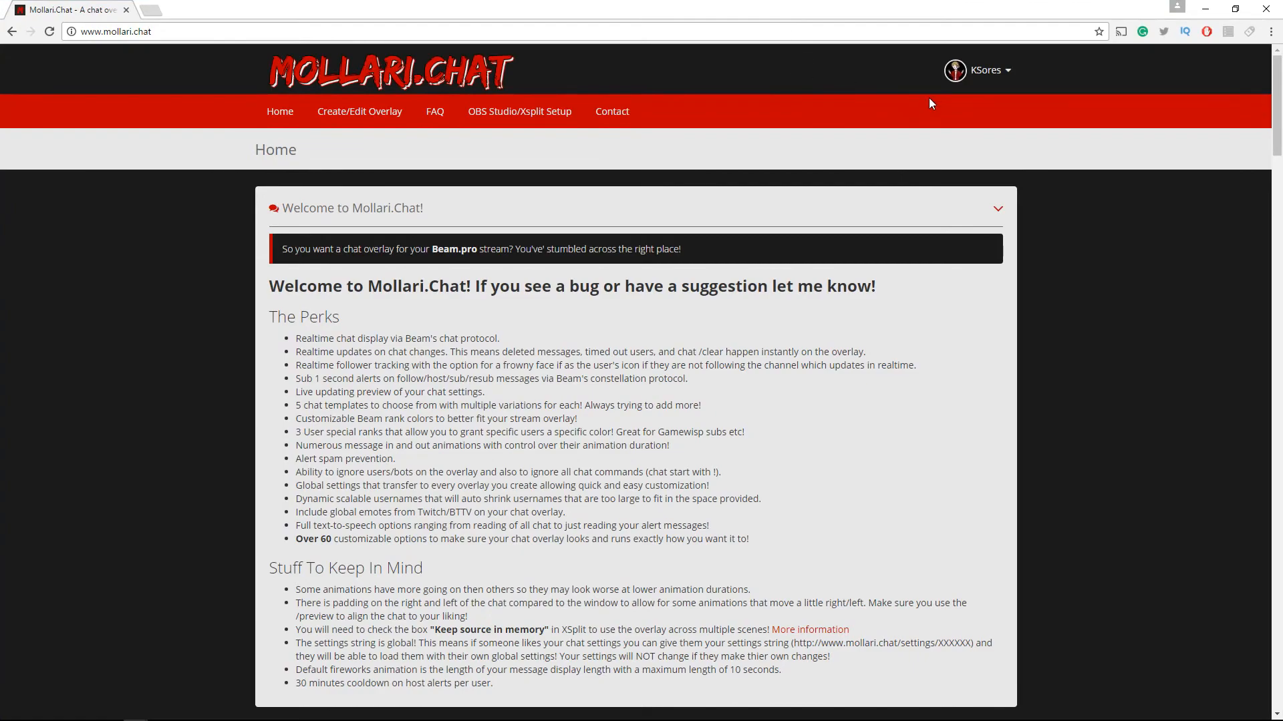
pyautogui.click(401, 126)
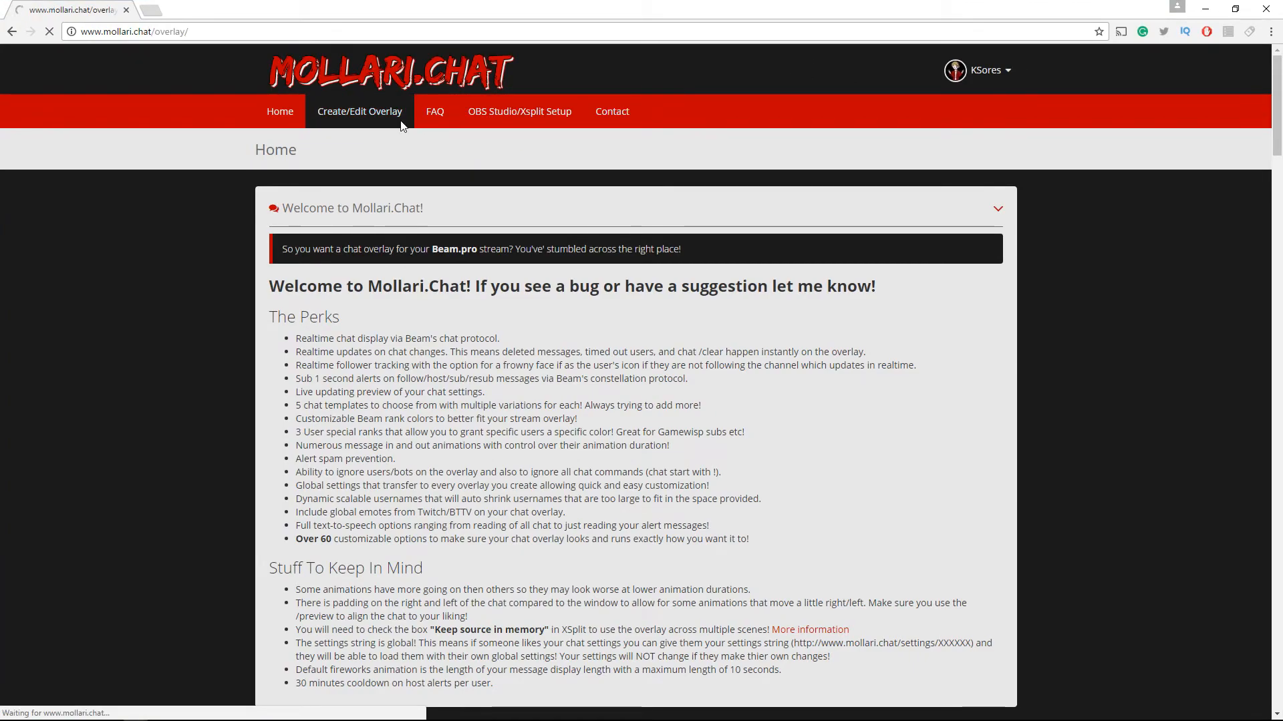
pyautogui.click(506, 346)
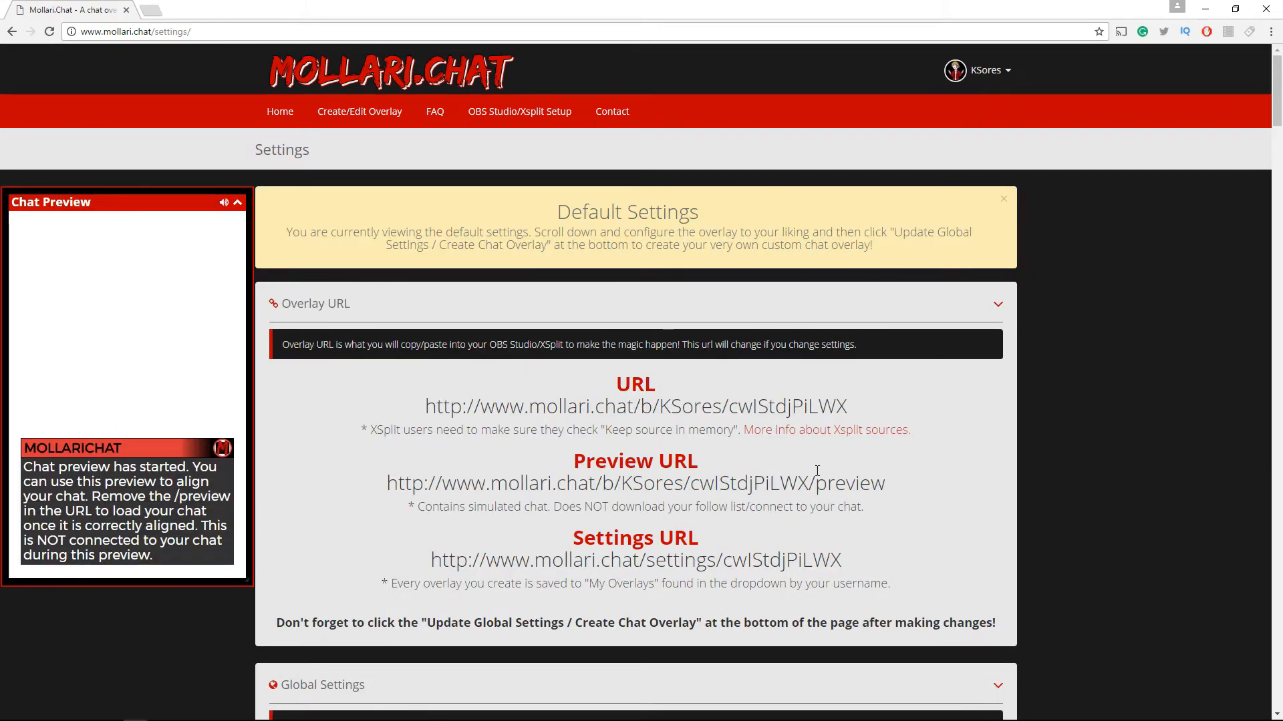
# Scroll through the overlay settings page to review the chat display options
pyautogui.scroll(-20, 808, 454)
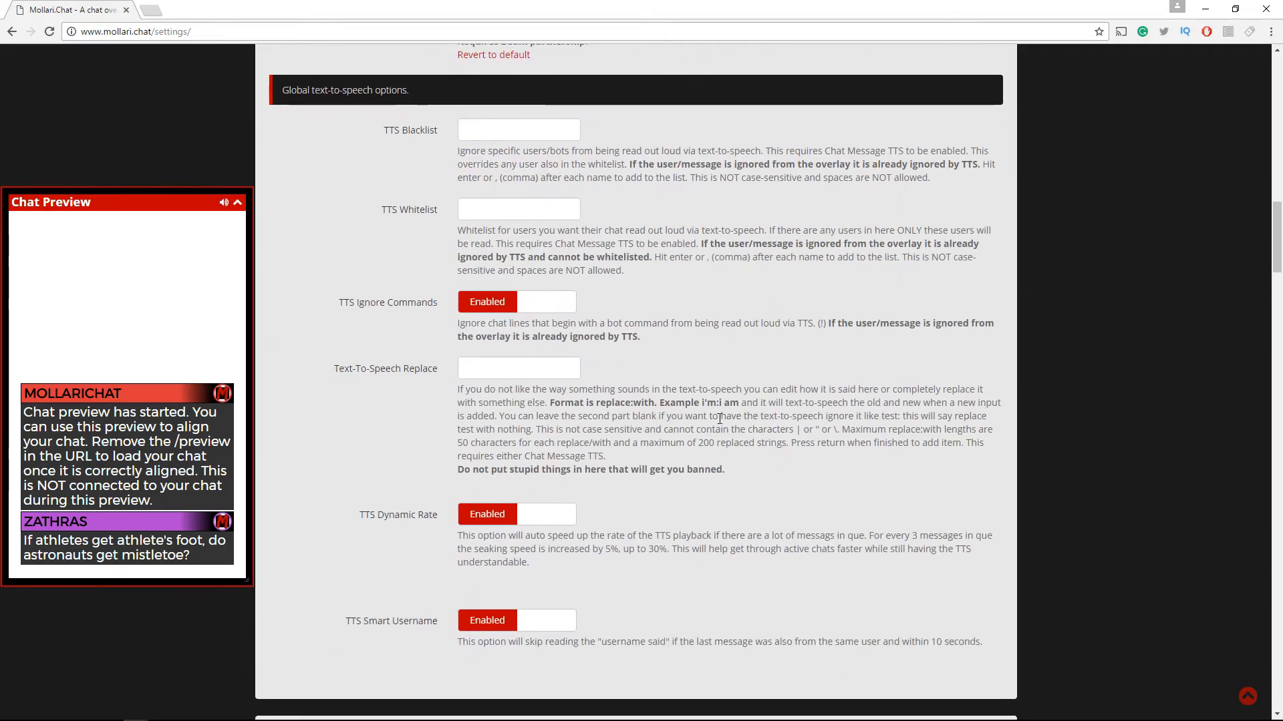
pyautogui.scroll(-15, 722, 417)
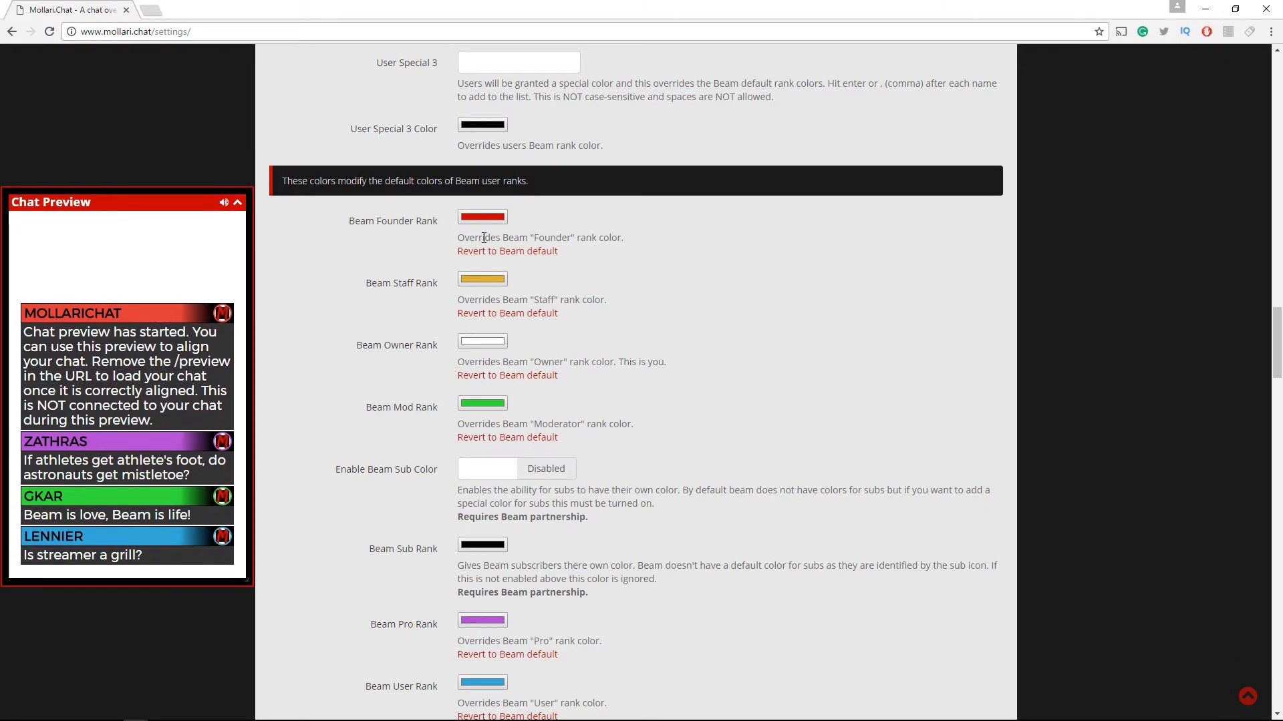
pyautogui.scroll(-8, 451, 431)
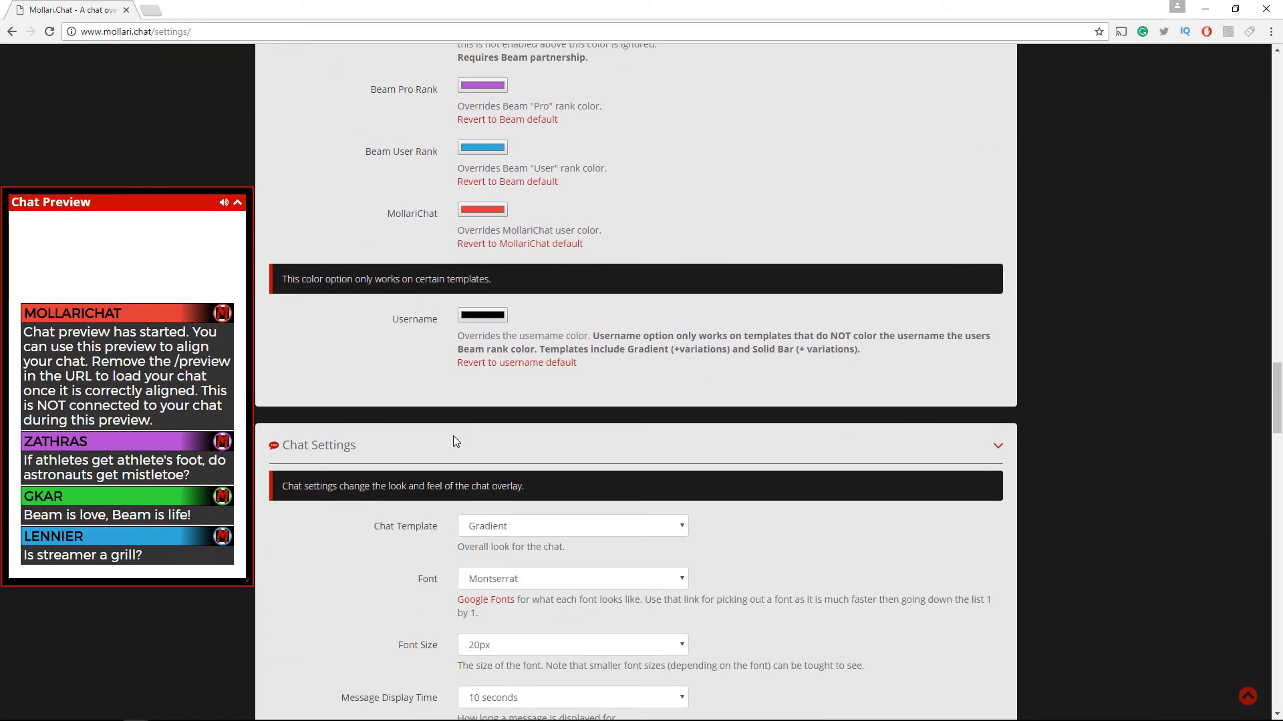
pyautogui.scroll(-1, 452, 438)
pyautogui.scroll(-2, 510, 463)
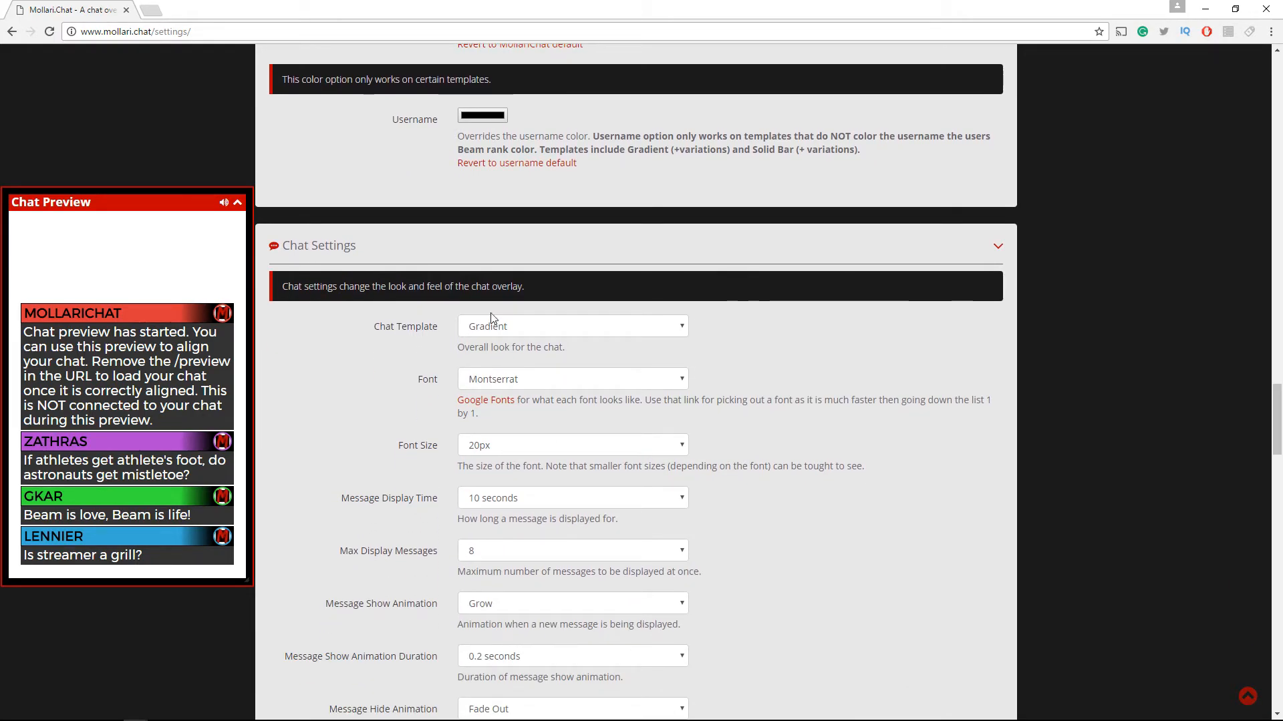
pyautogui.click(515, 386)
pyautogui.click(767, 448)
pyautogui.scroll(-1, 517, 471)
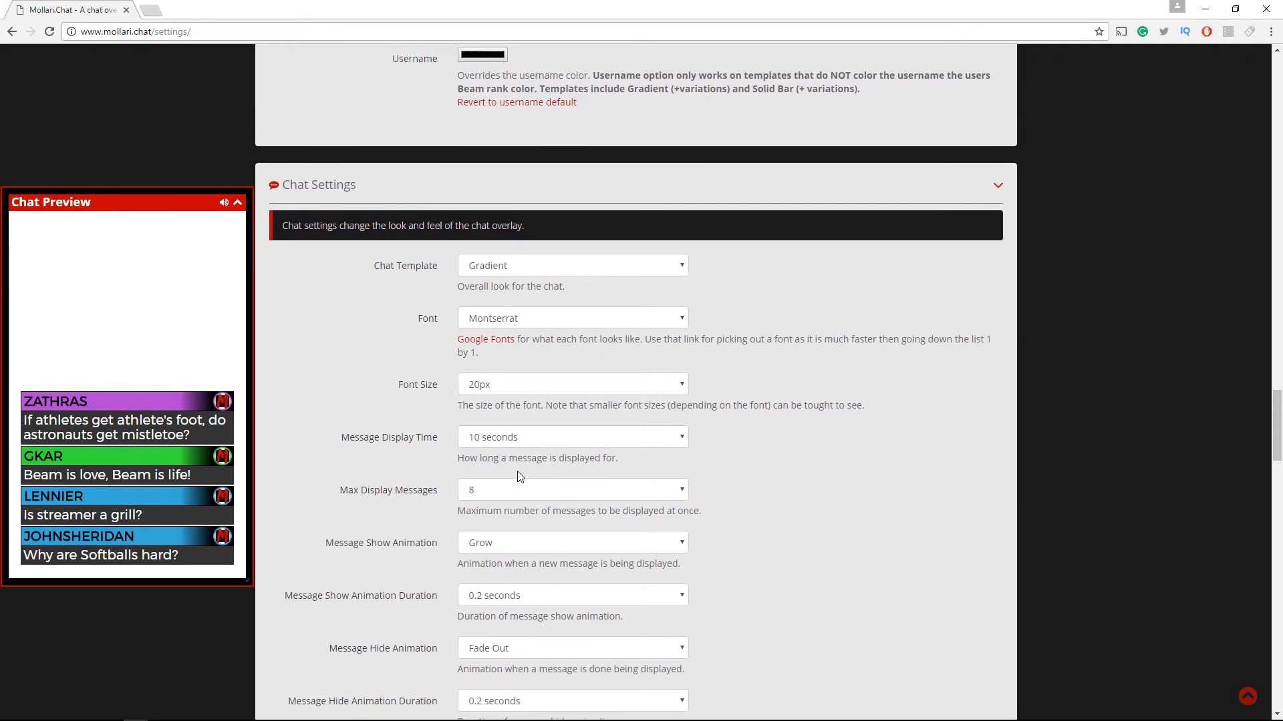
pyautogui.scroll(-6, 588, 423)
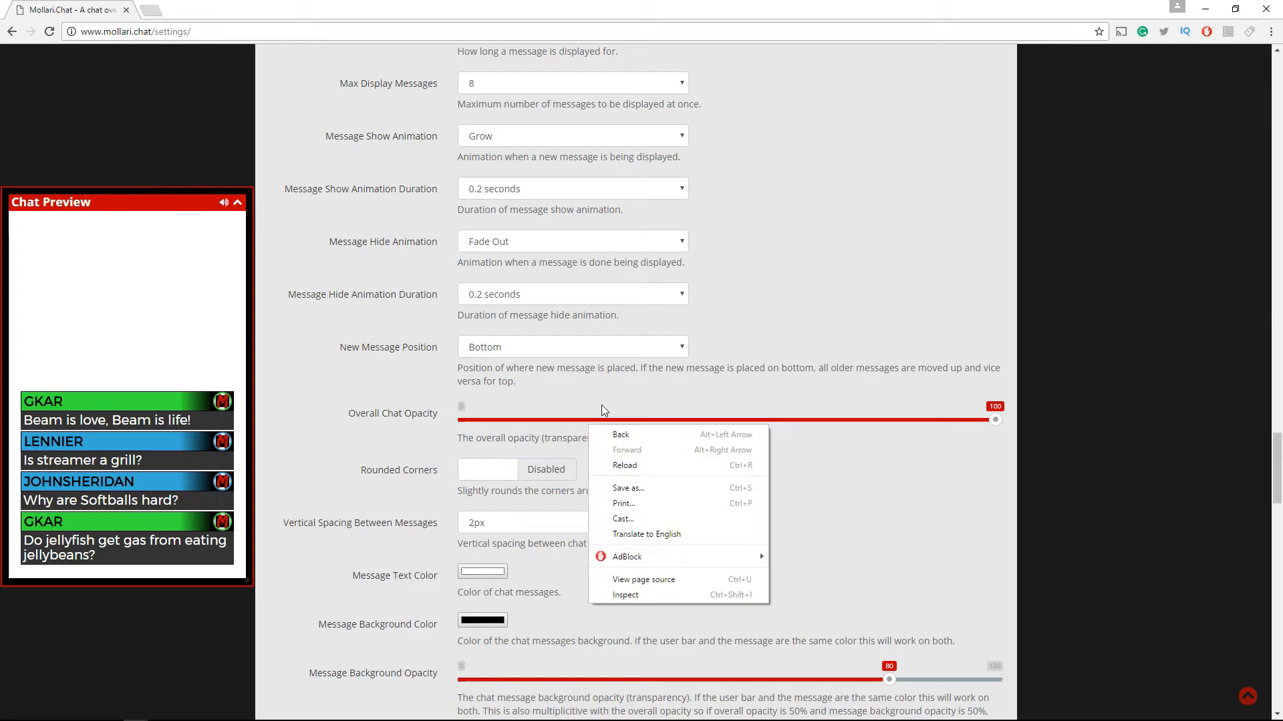
pyautogui.scroll(-8, 598, 418)
pyautogui.scroll(20, 558, 378)
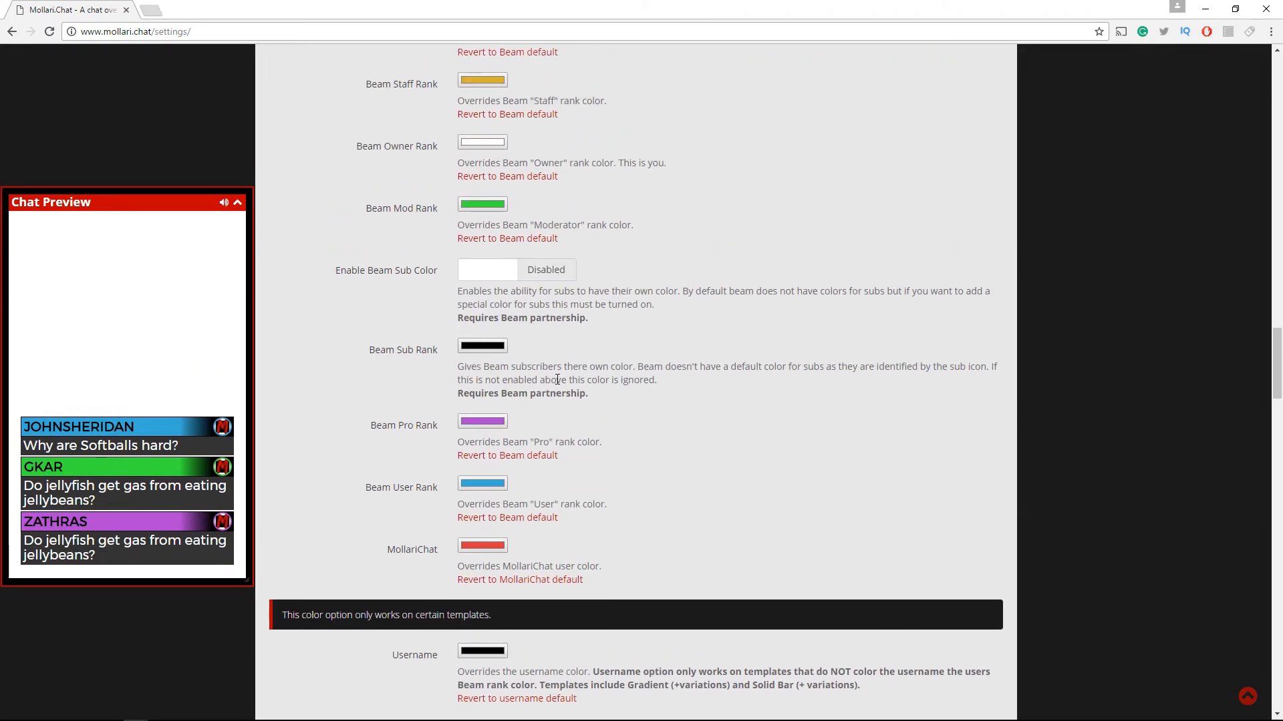
pyautogui.scroll(-20, 557, 378)
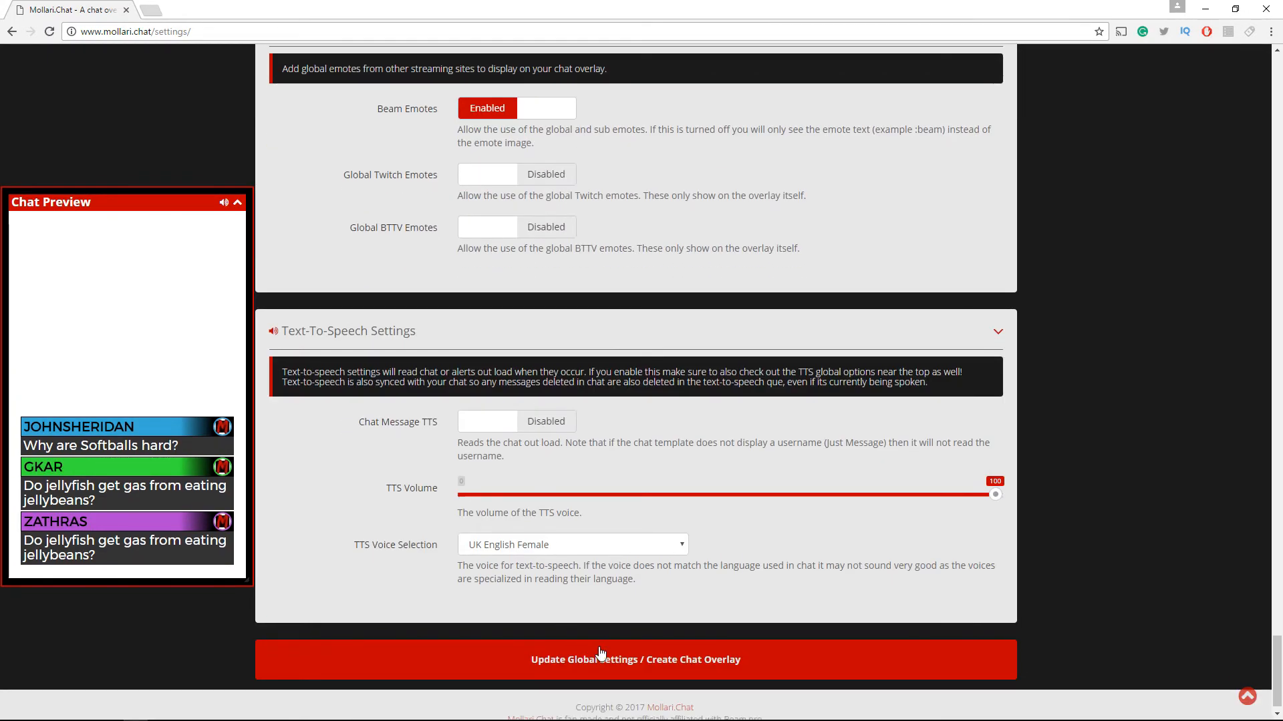
pyautogui.scroll(20, 625, 631)
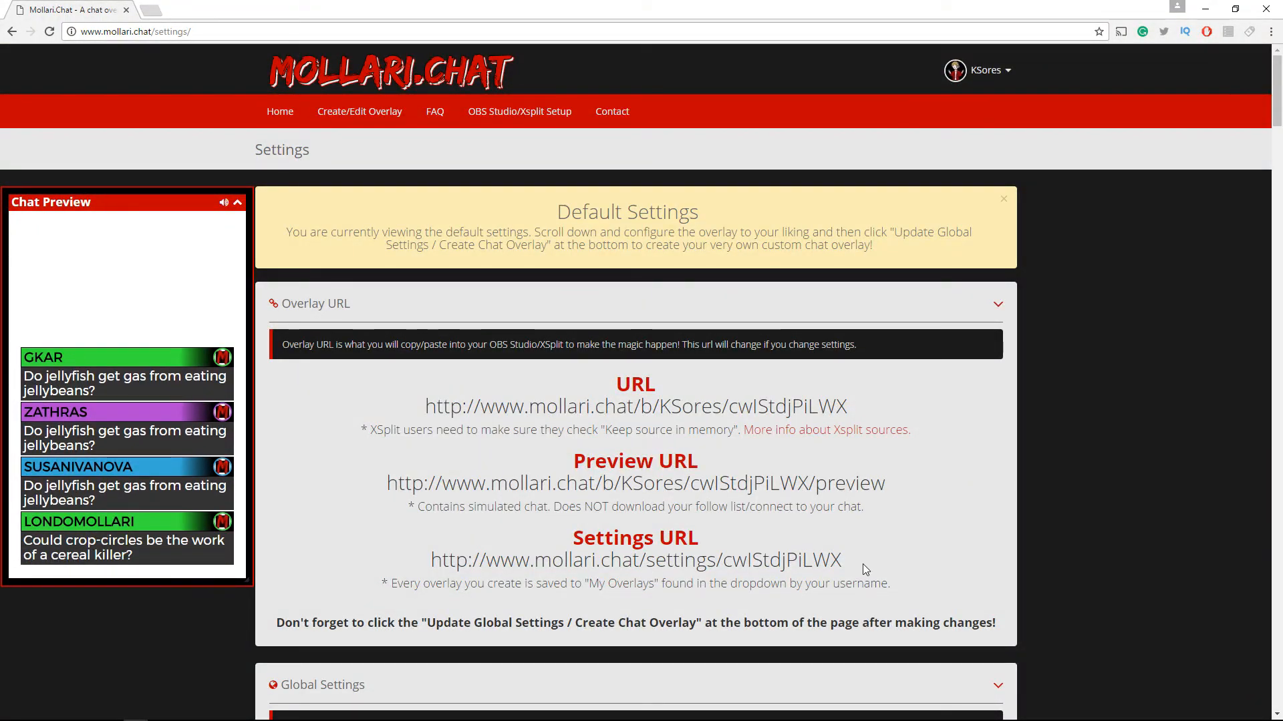
# Select and copy the overlay URL on the settings page, then switch to OBS
pyautogui.moveTo(847, 408); pyautogui.dragTo(398, 409)
pyautogui.hotkey('ctrl', 'c')
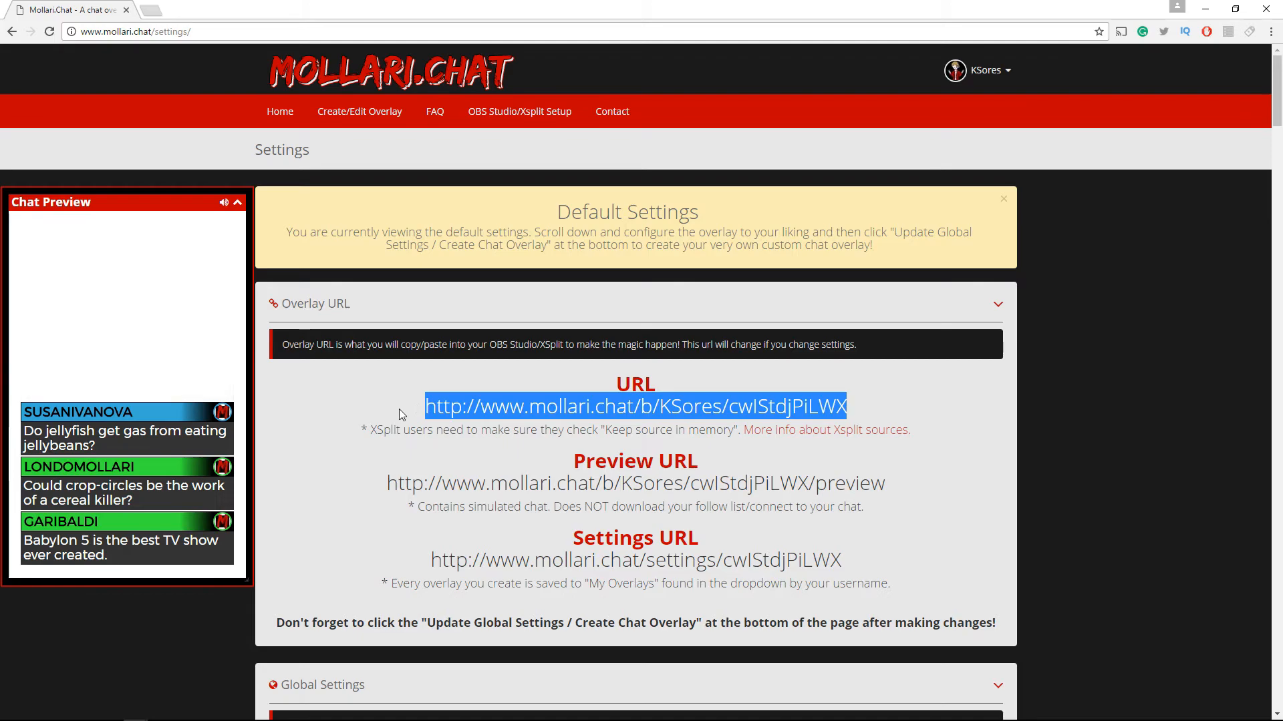
pyautogui.moveTo(1205, 720); pyautogui.dragTo(1281, 71)
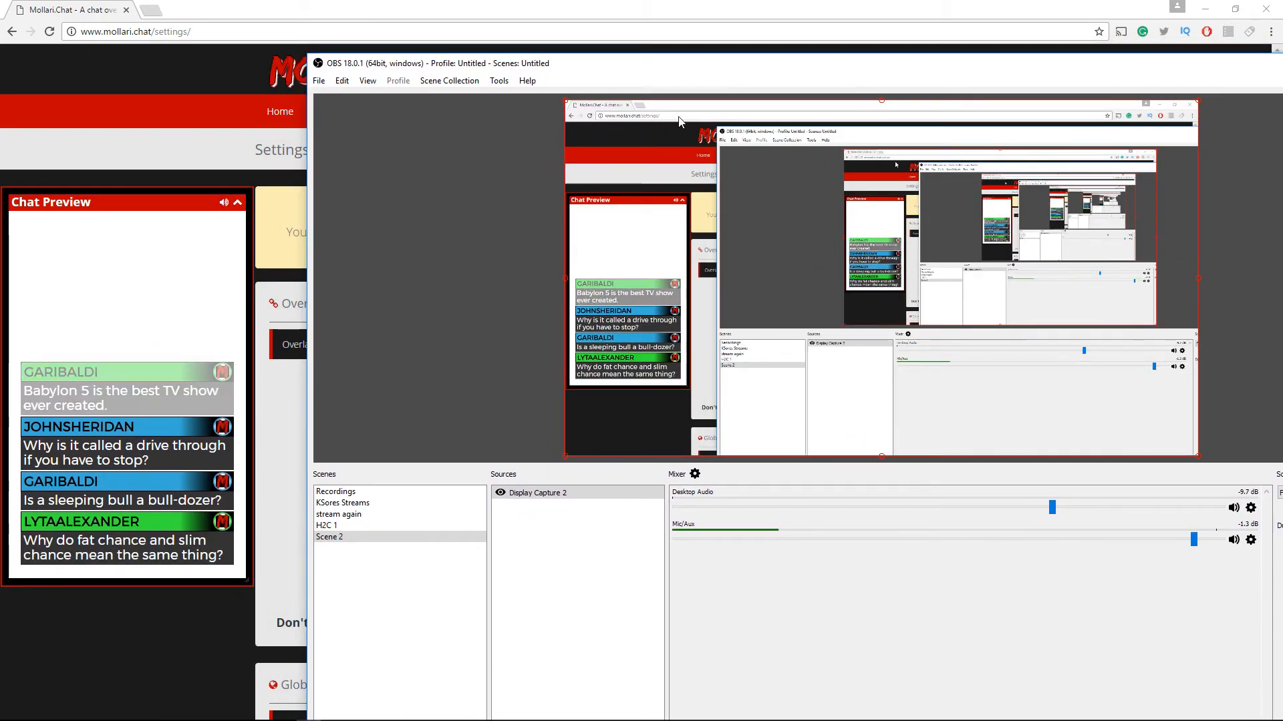
pyautogui.moveTo(744, 70); pyautogui.dragTo(891, 33)
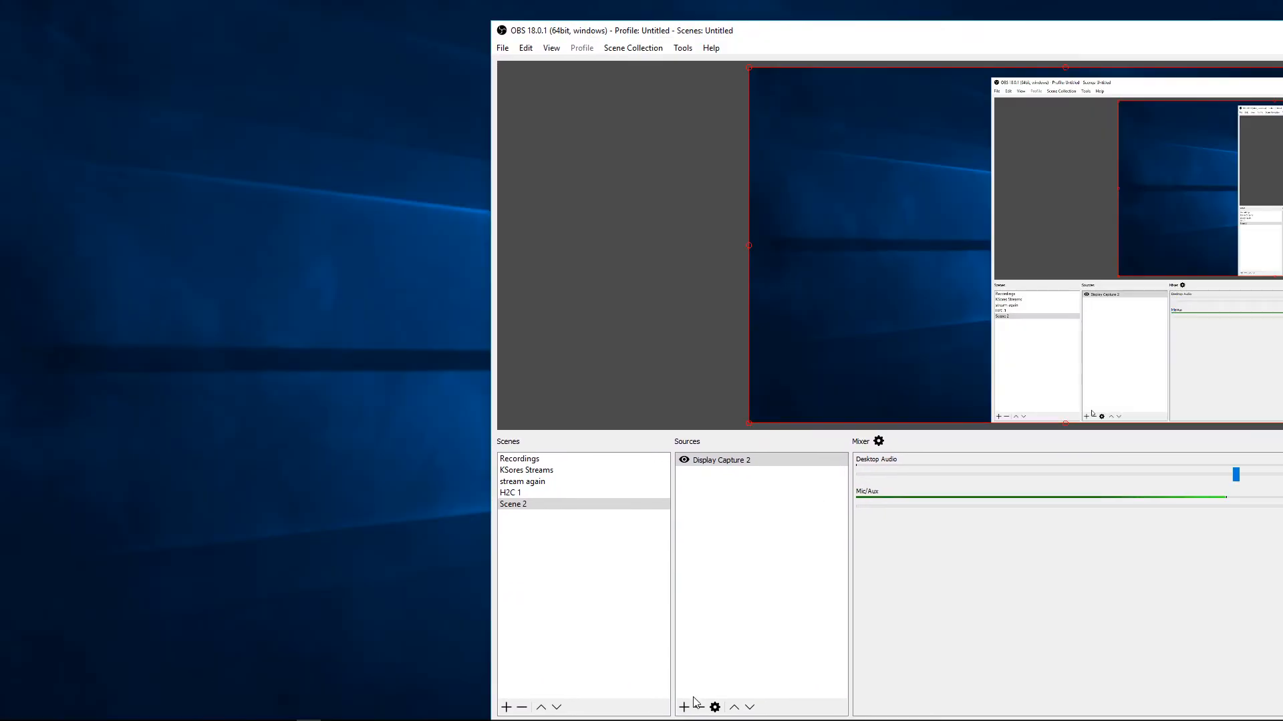
# Add a browser source to Scene 2 using the pasted overlay URL with /preview appended
pyautogui.click(683, 707)
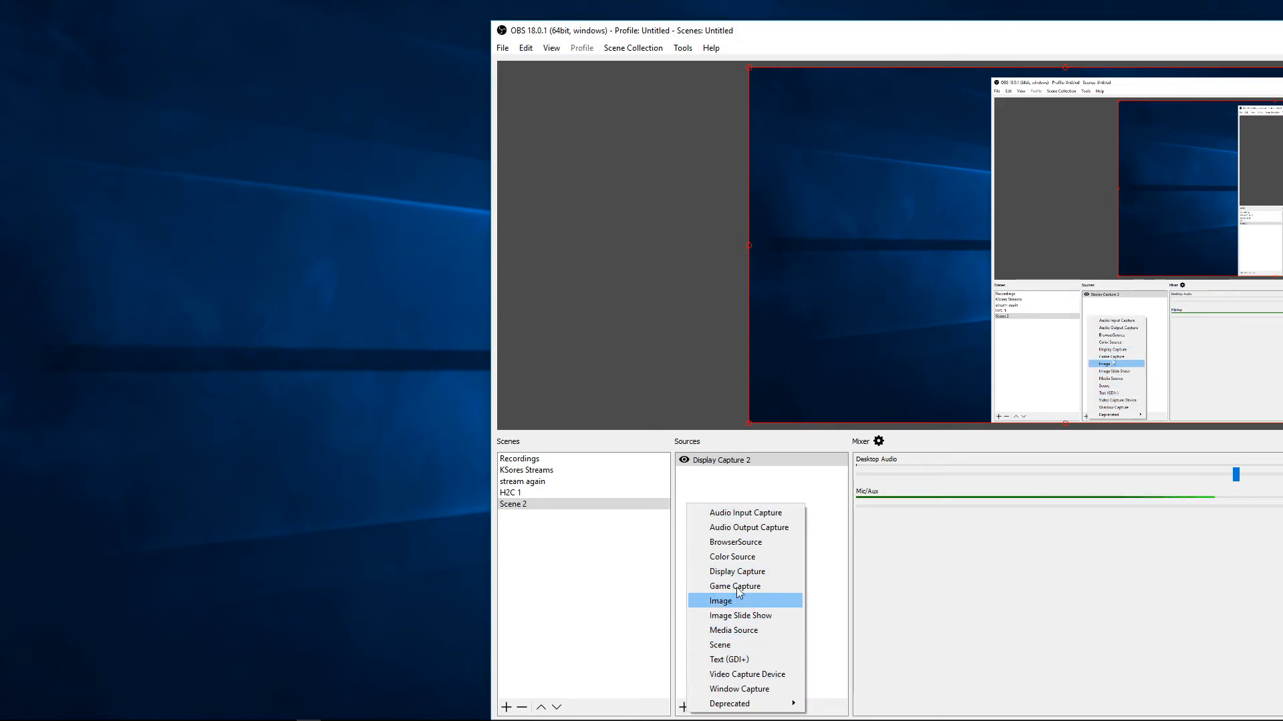
pyautogui.click(741, 542)
pyautogui.click(1094, 478)
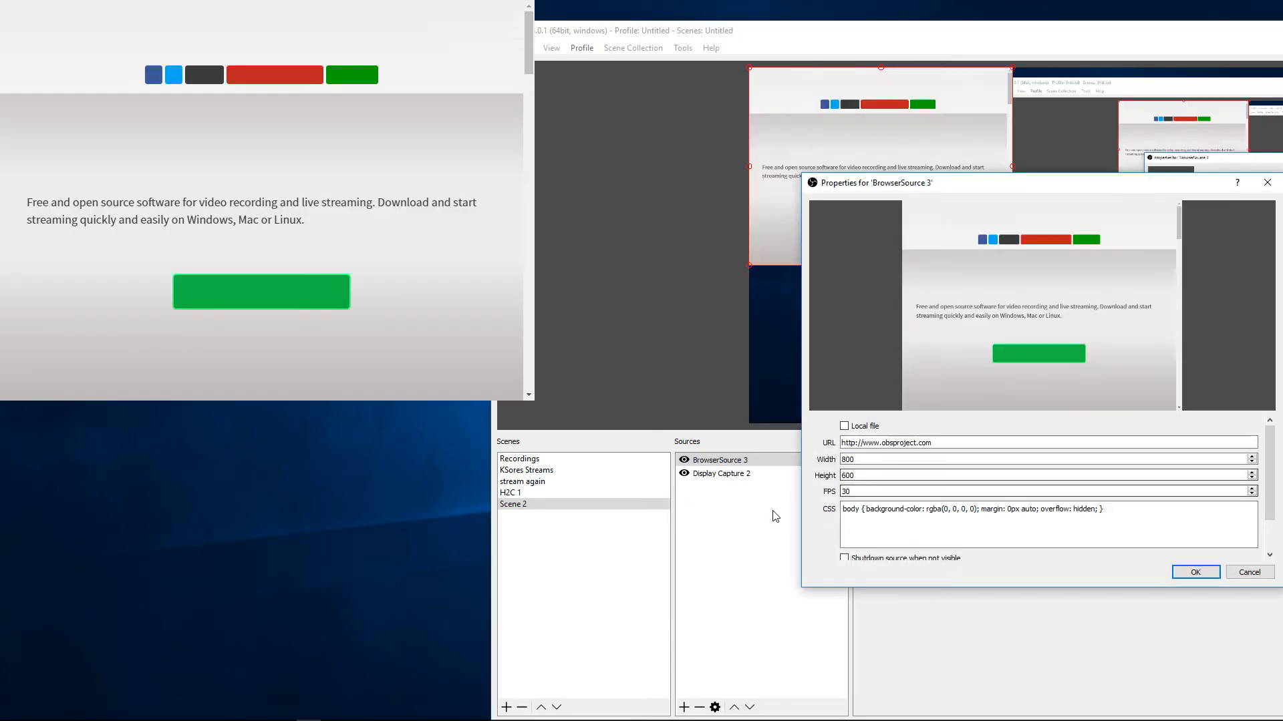
pyautogui.tripleClick(968, 443)
pyautogui.hotkey('ctrl', 'v')
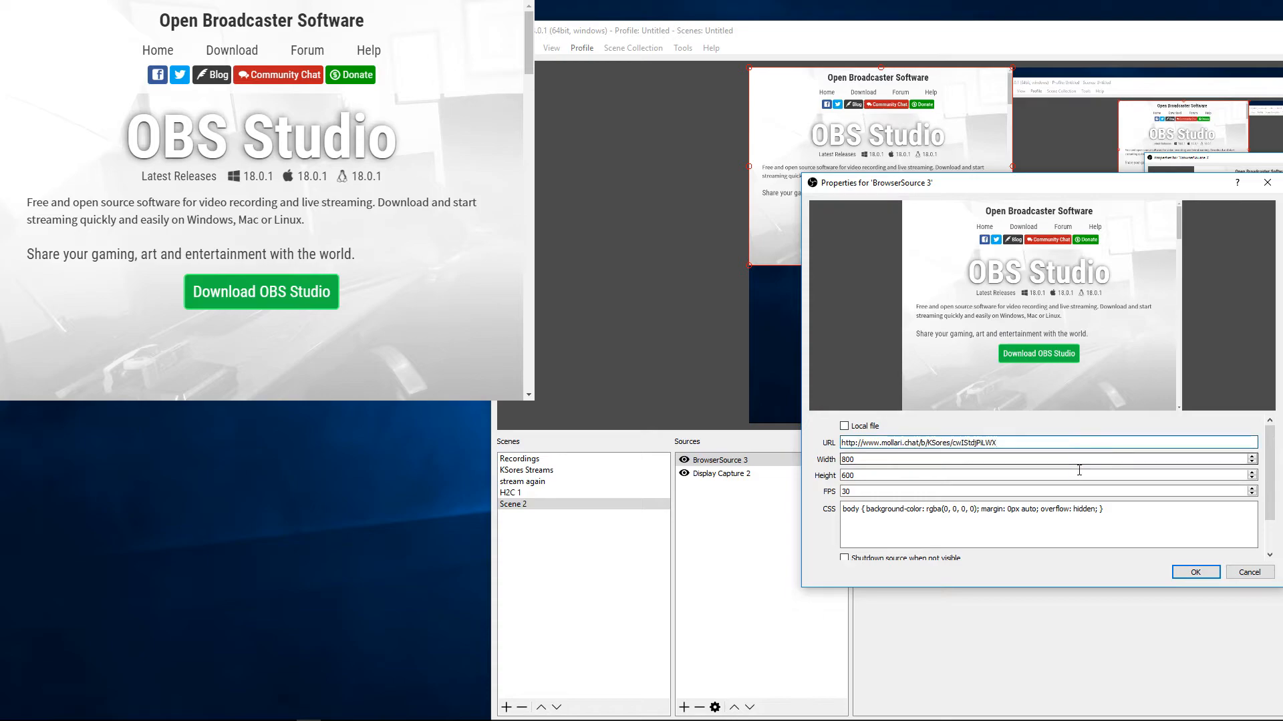
pyautogui.write('review')
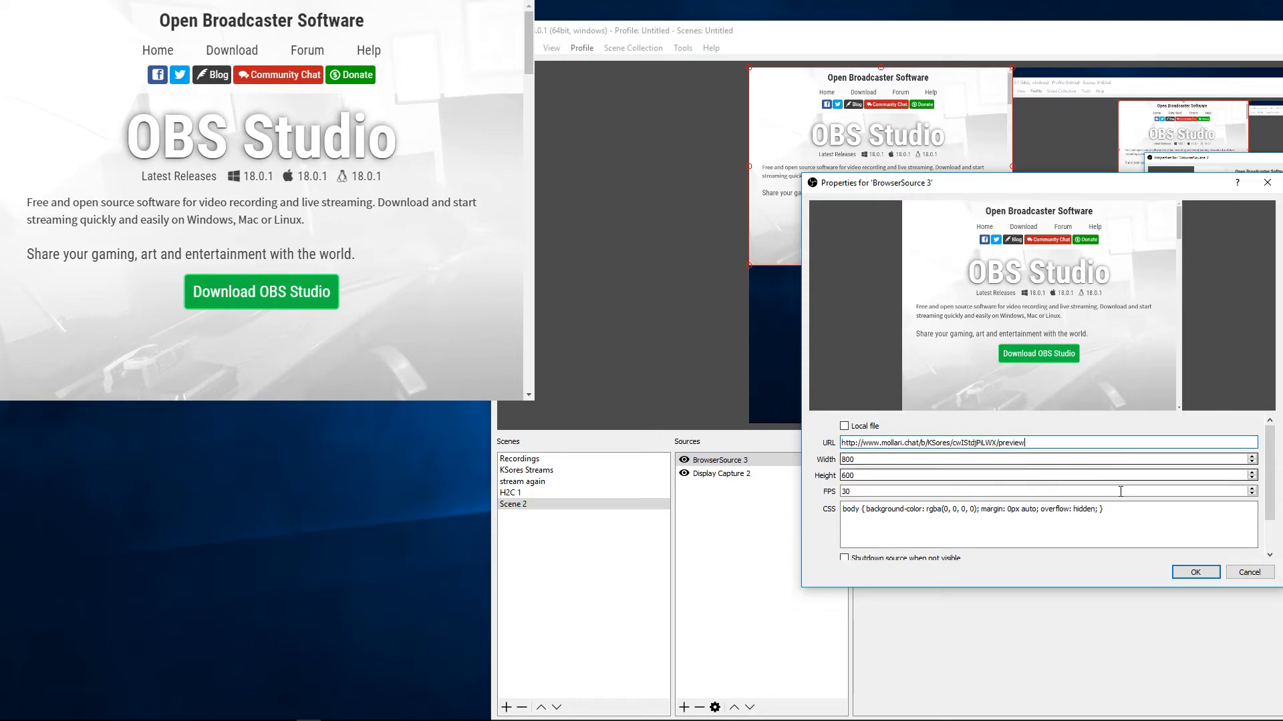
pyautogui.click(1210, 574)
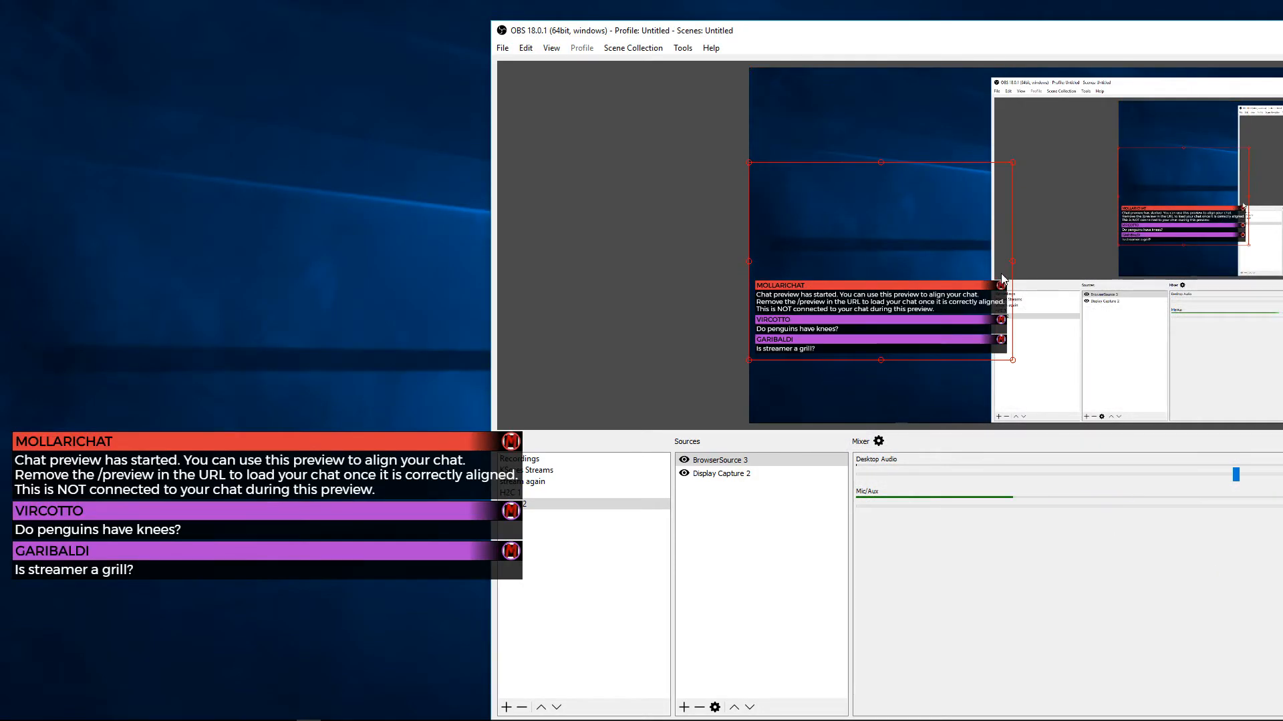
# Enlarge the chat browser source in the preview by pulling its corner
pyautogui.moveTo(1012, 263); pyautogui.dragTo(1080, 256)
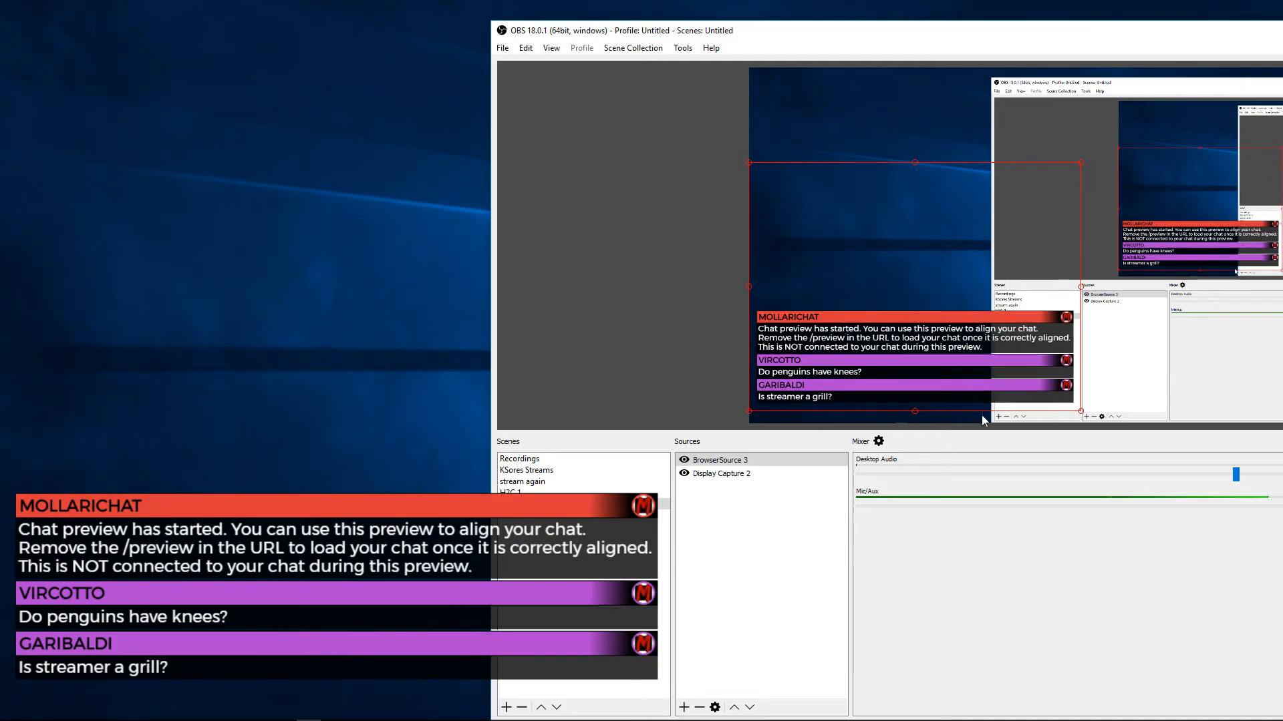
pyautogui.click(720, 461)
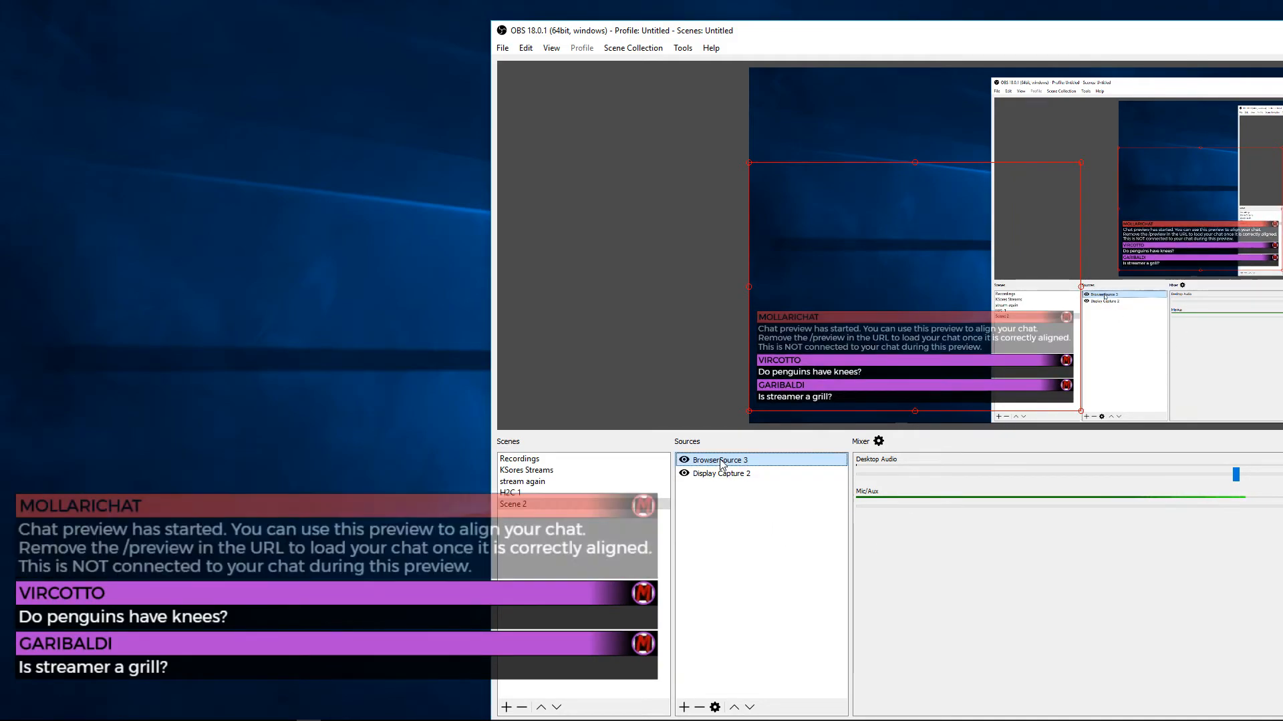
# Set the browser source's width to 400 and move the chat overlay upward in the canvas
pyautogui.doubleClick(720, 462)
pyautogui.moveTo(1176, 189)
pyautogui.mouseDown()
pyautogui.moveTo(668, 287)
pyautogui.moveTo(450, 287)
pyautogui.moveTo(945, 238)
pyautogui.moveTo(1148, 167)
pyautogui.moveTo(1162, 177)
pyautogui.mouseUp()
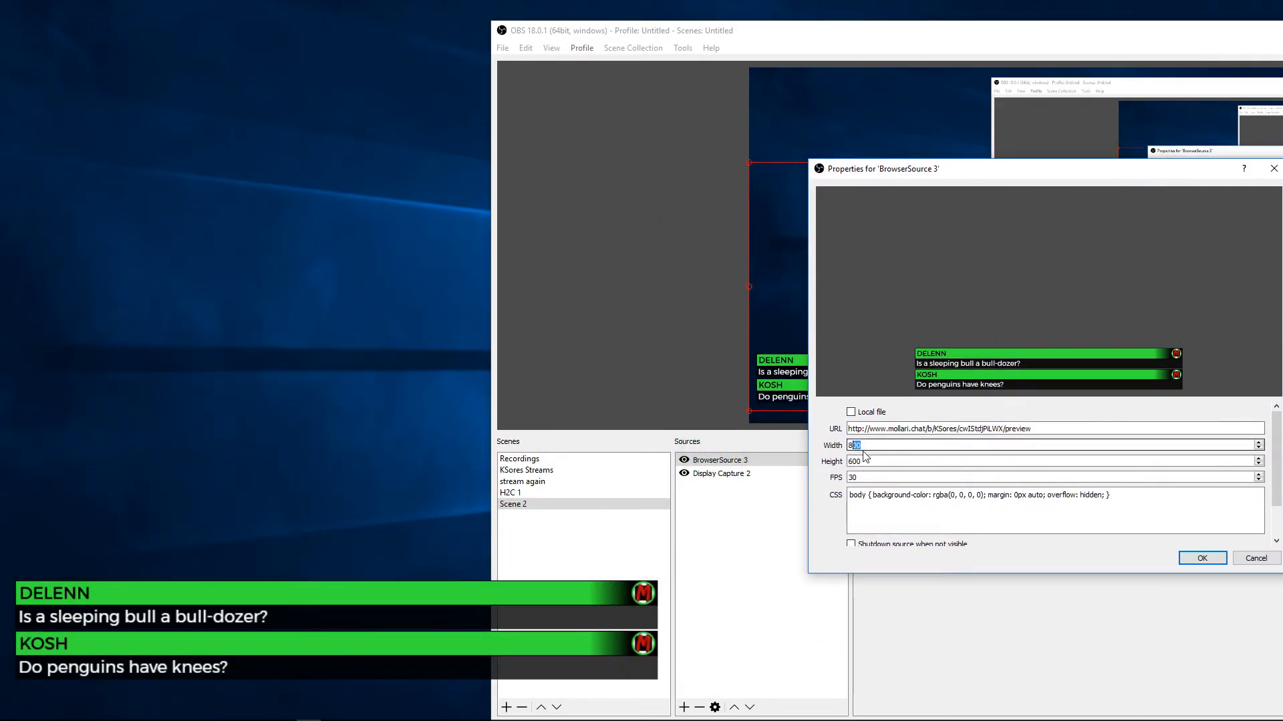
pyautogui.click(878, 461)
pyautogui.moveTo(869, 446); pyautogui.dragTo(833, 449)
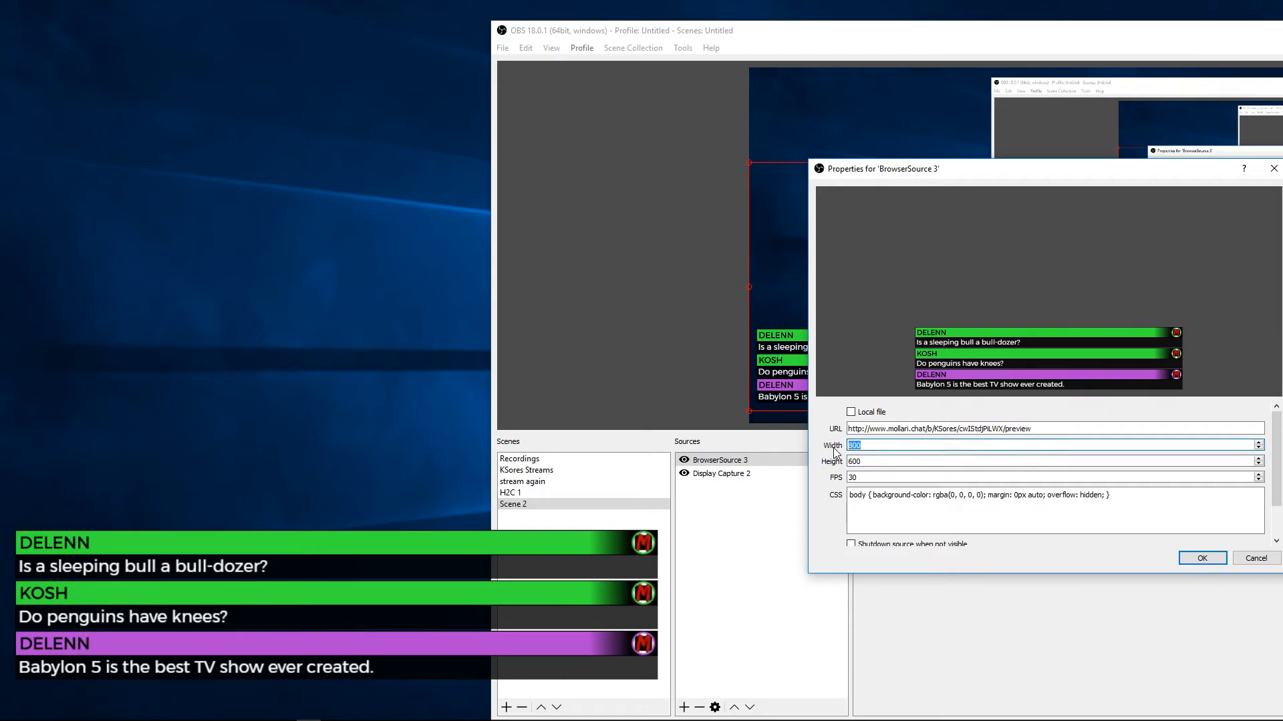
pyautogui.write('400')
pyautogui.press('Return')
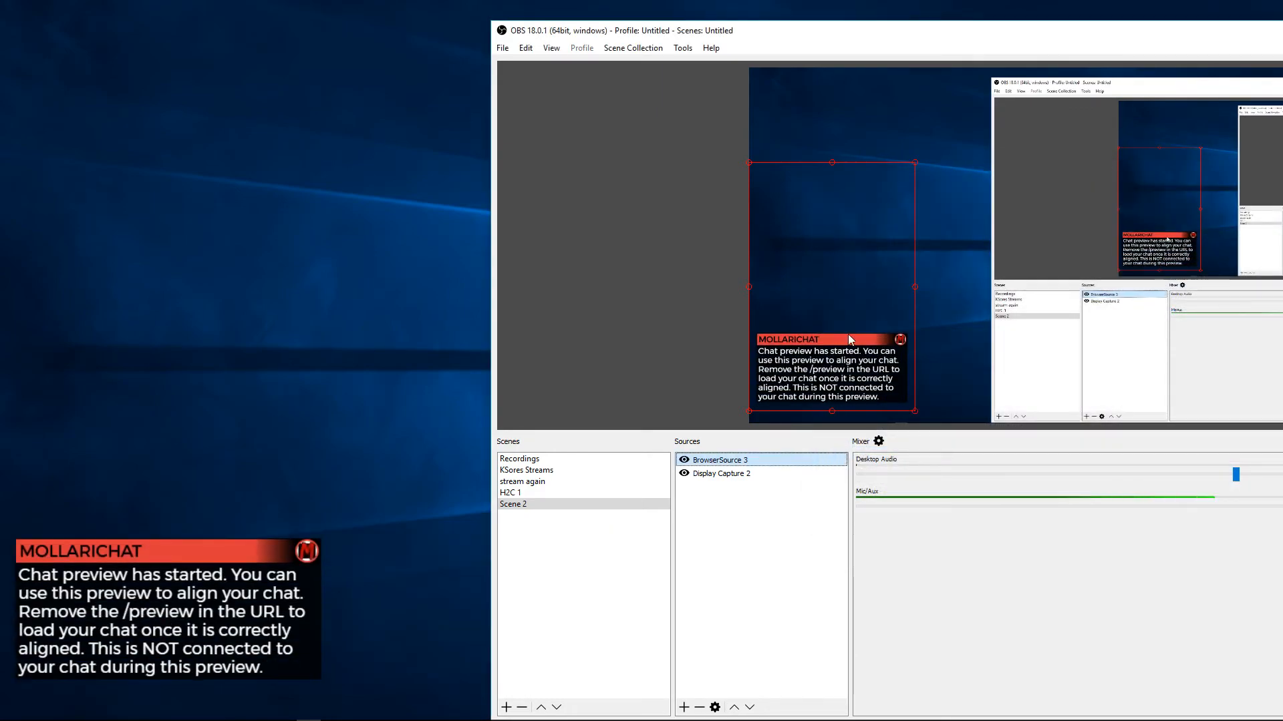
pyautogui.moveTo(833, 276); pyautogui.dragTo(837, 179)
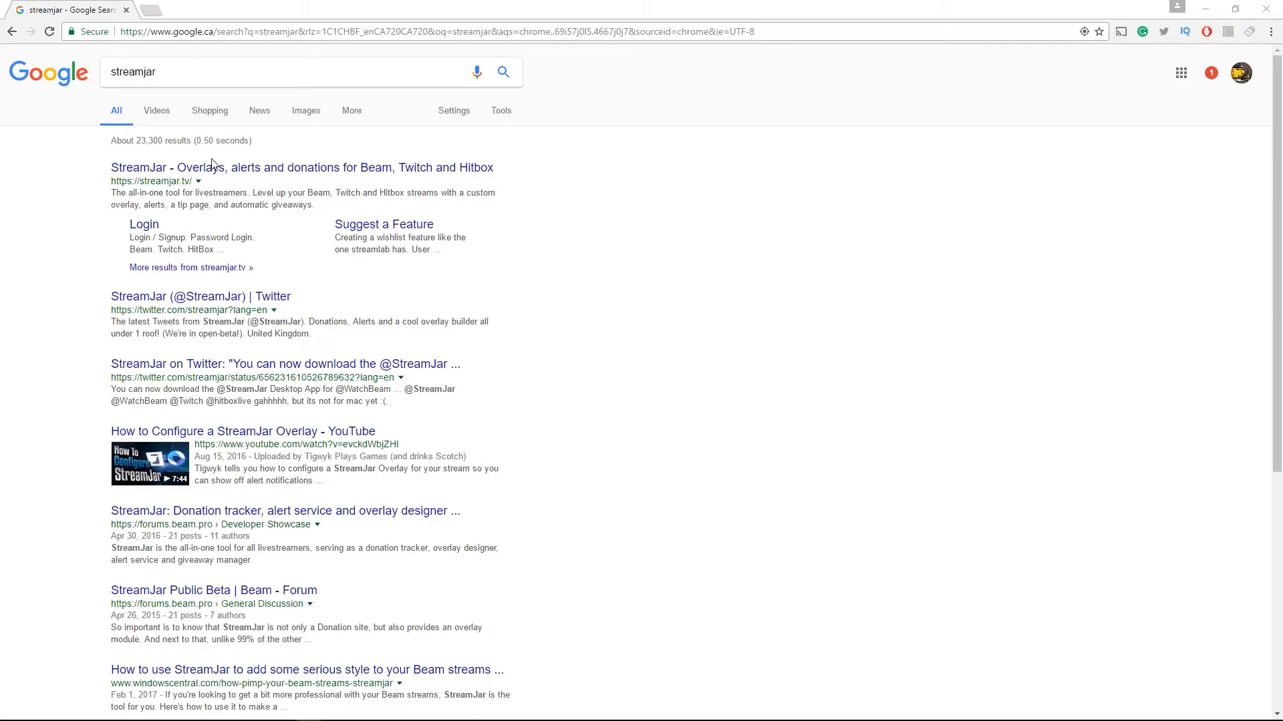
# Log in to StreamJar with the Beam account and approve StreamJar's access
pyautogui.click(212, 167)
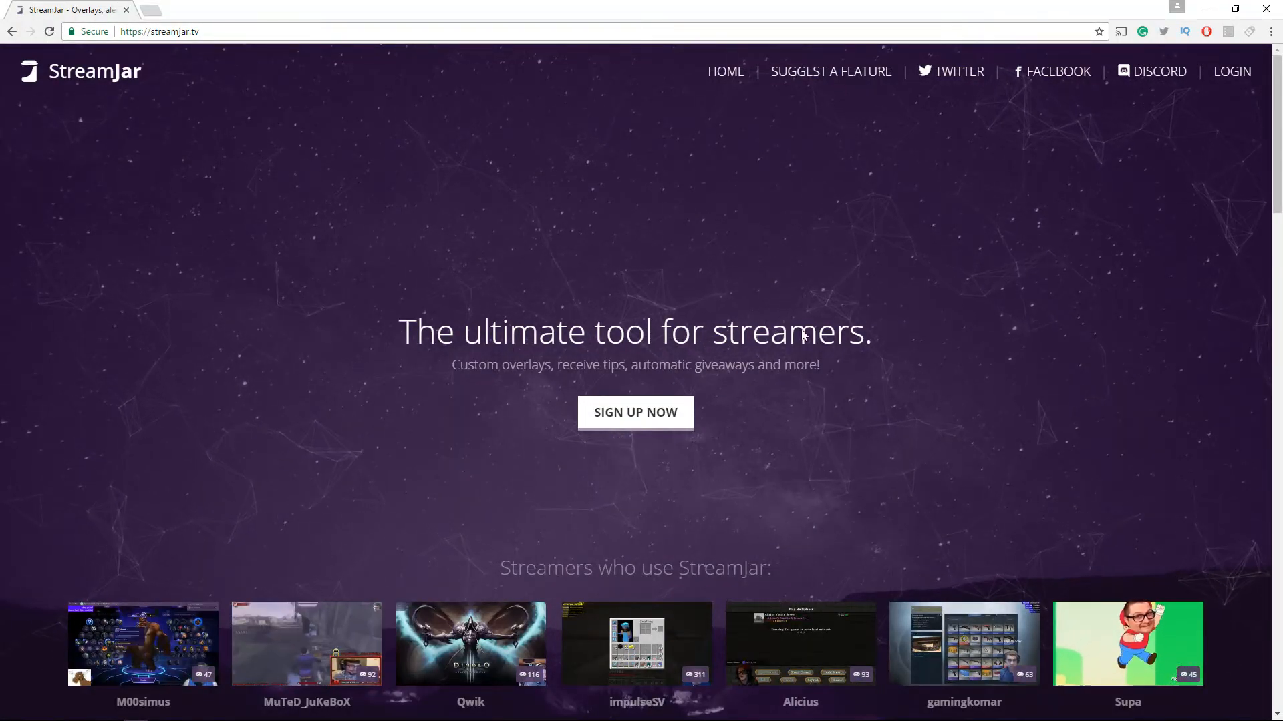
pyautogui.click(1244, 75)
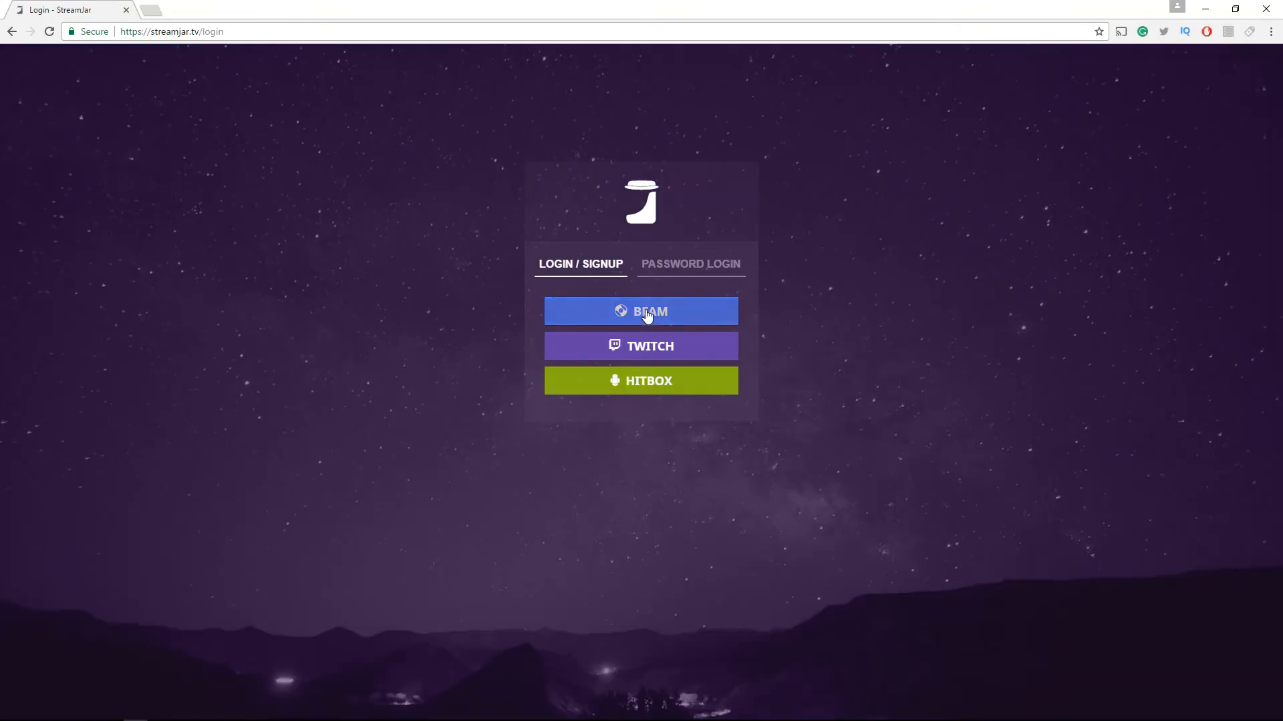
pyautogui.click(646, 316)
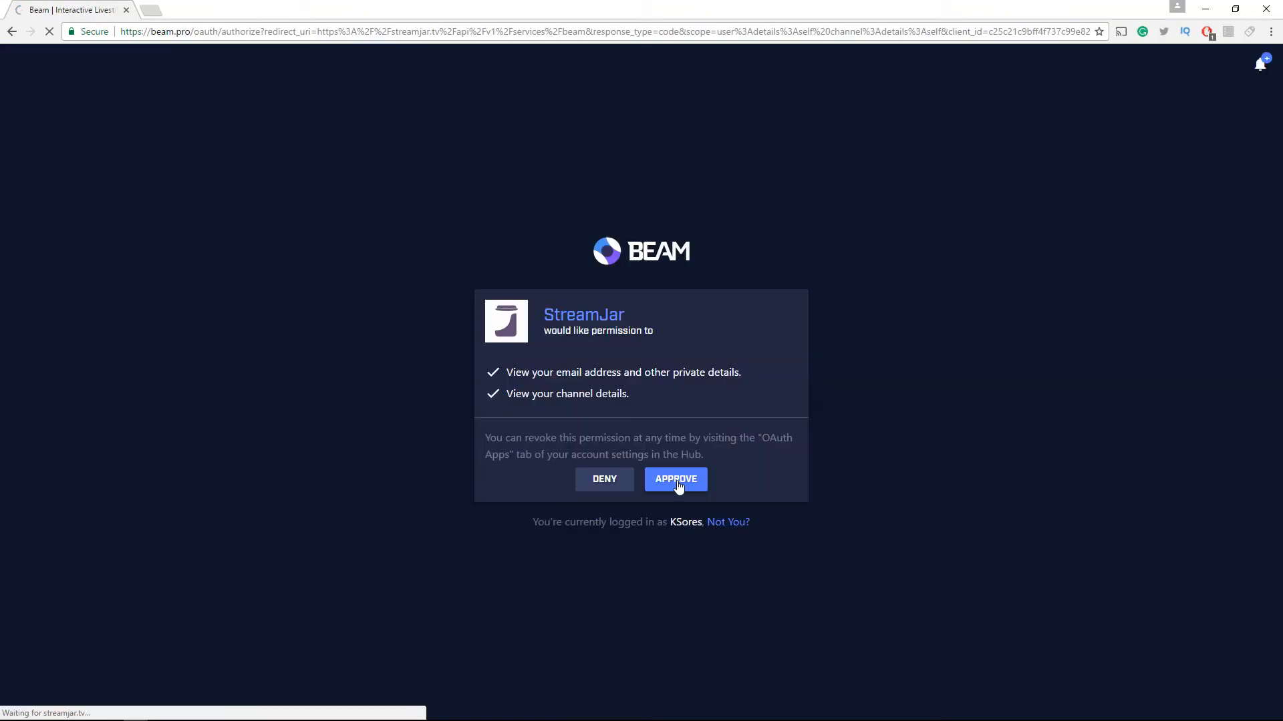
pyautogui.click(682, 487)
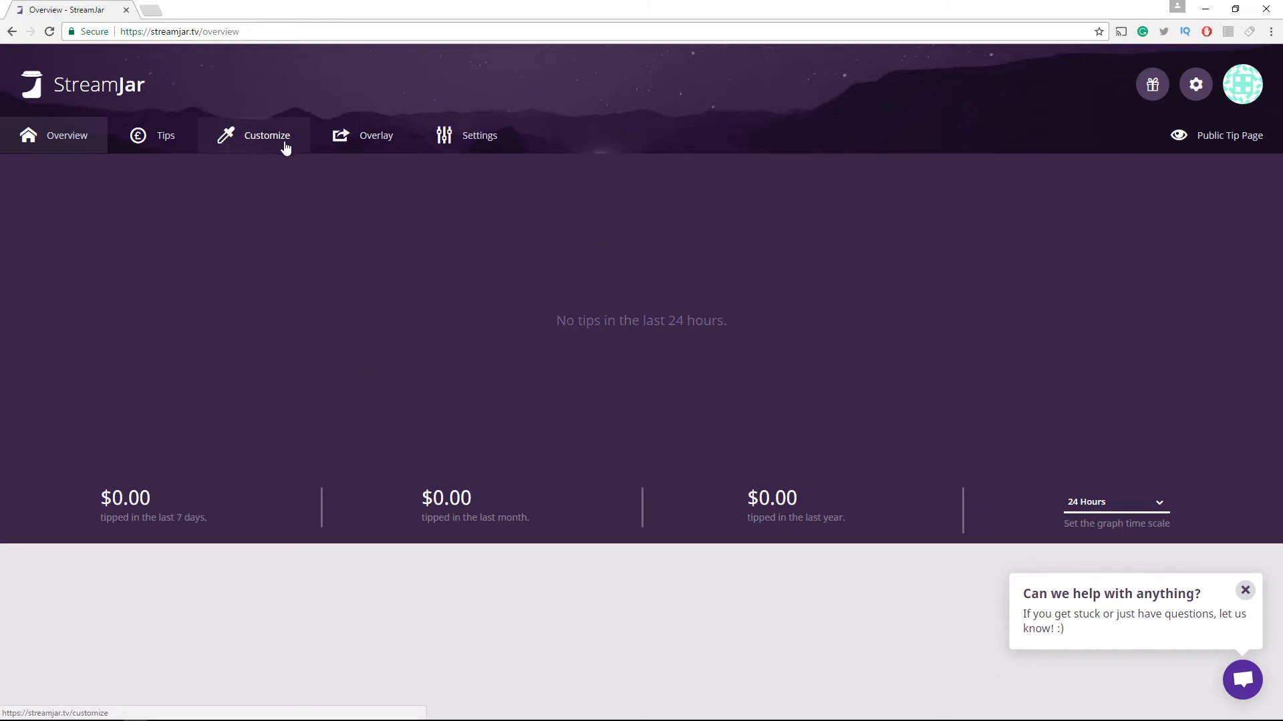
# Open the overlay editor, add a song widget, move it, and delete it
pyautogui.click(351, 133)
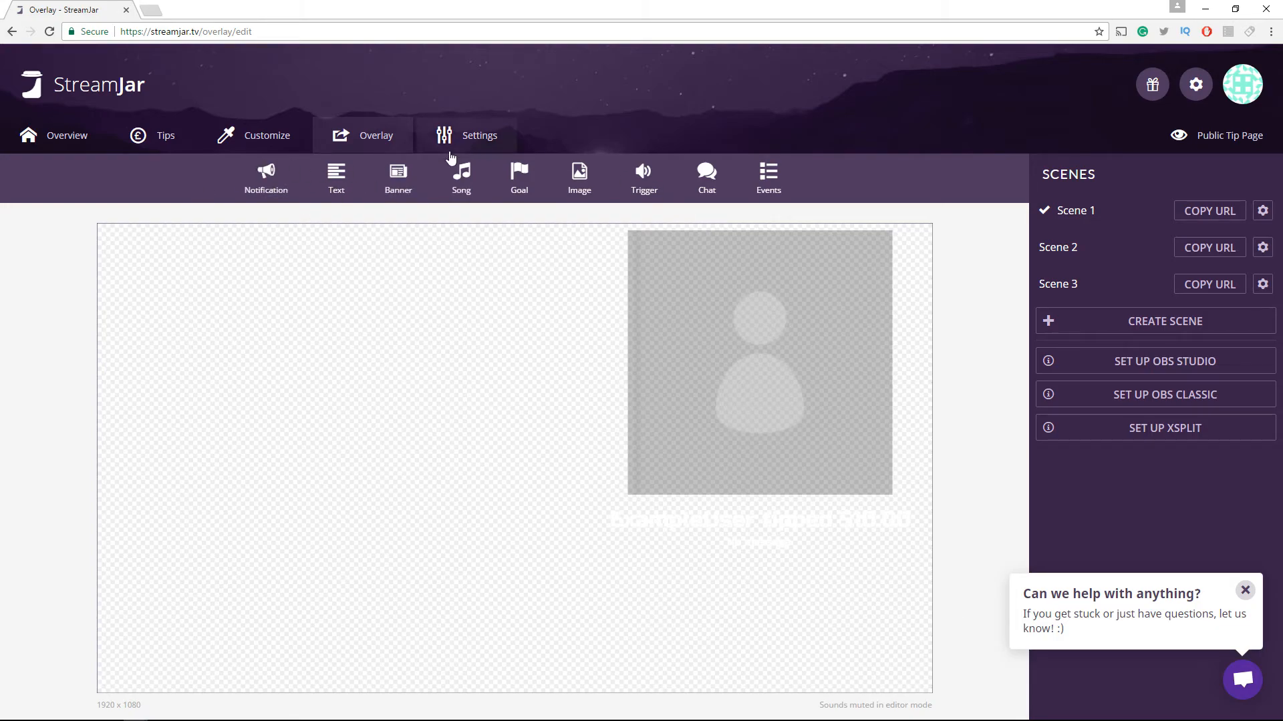
pyautogui.click(460, 177)
pyautogui.moveTo(509, 452); pyautogui.dragTo(428, 363)
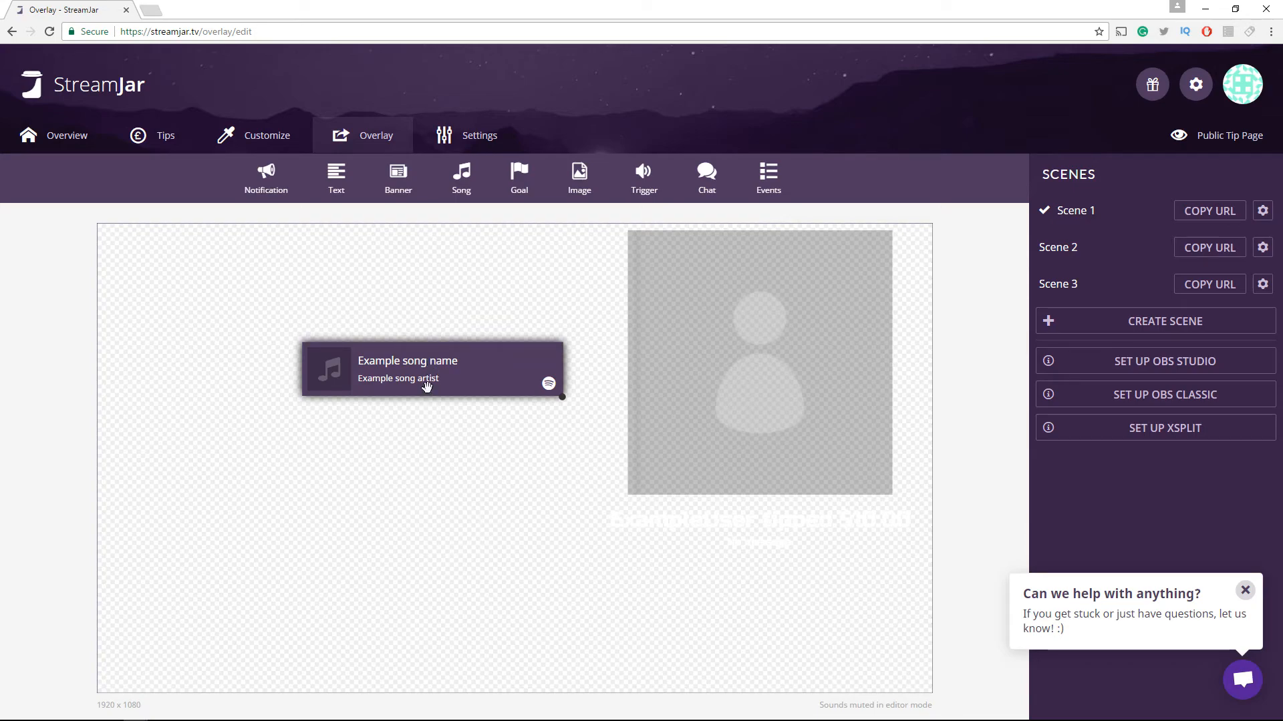
pyautogui.rightClick(517, 385)
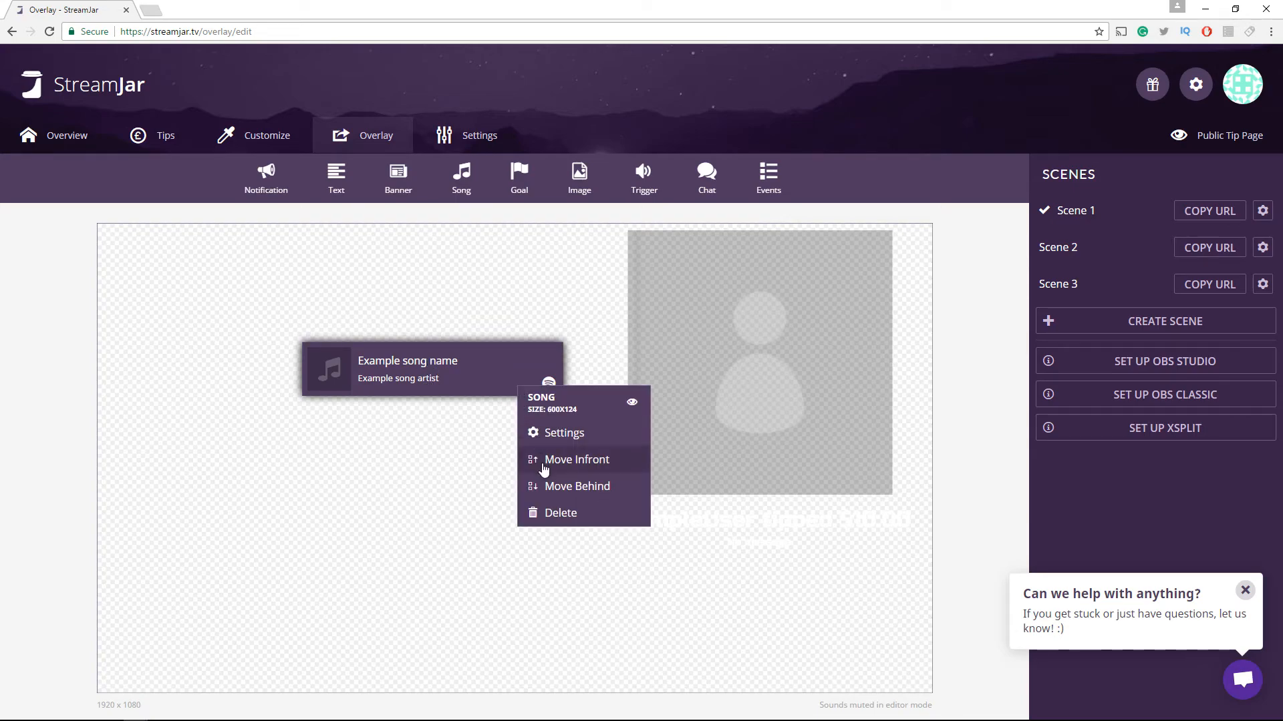
pyautogui.click(548, 513)
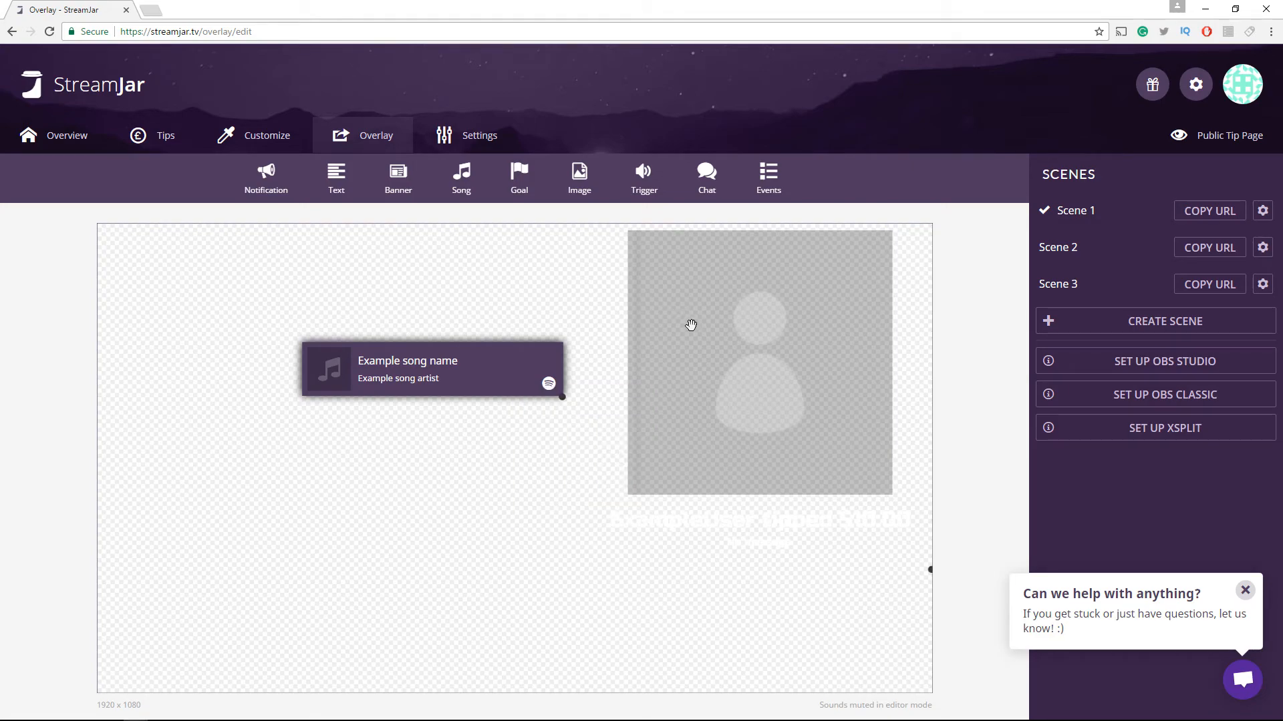
# Add a notification widget near the canvas's upper left and look through its Config, Style and Sounds settings
pyautogui.click(264, 176)
pyautogui.moveTo(530, 458); pyautogui.dragTo(335, 283)
pyautogui.rightClick(336, 283)
pyautogui.click(359, 330)
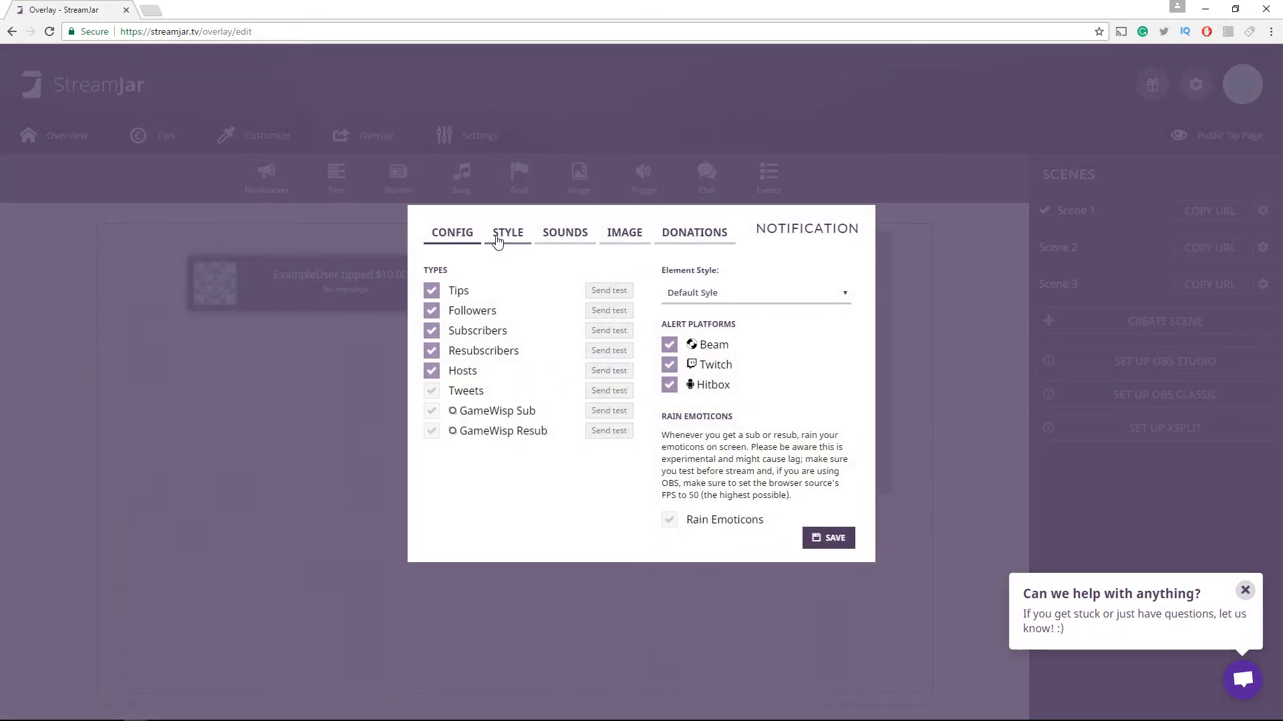
pyautogui.click(501, 235)
pyautogui.click(546, 239)
pyautogui.click(263, 314)
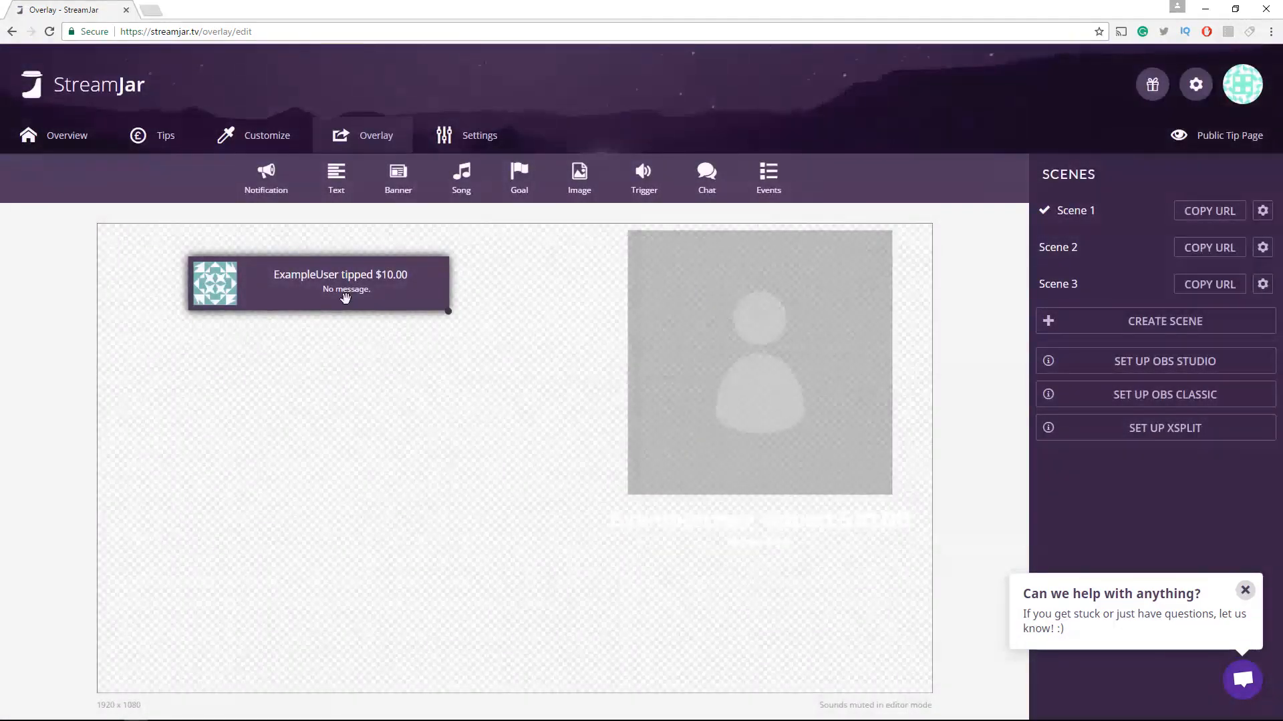
# Send the notification widget behind the other overlay elements
pyautogui.rightClick(348, 281)
pyautogui.click(358, 243)
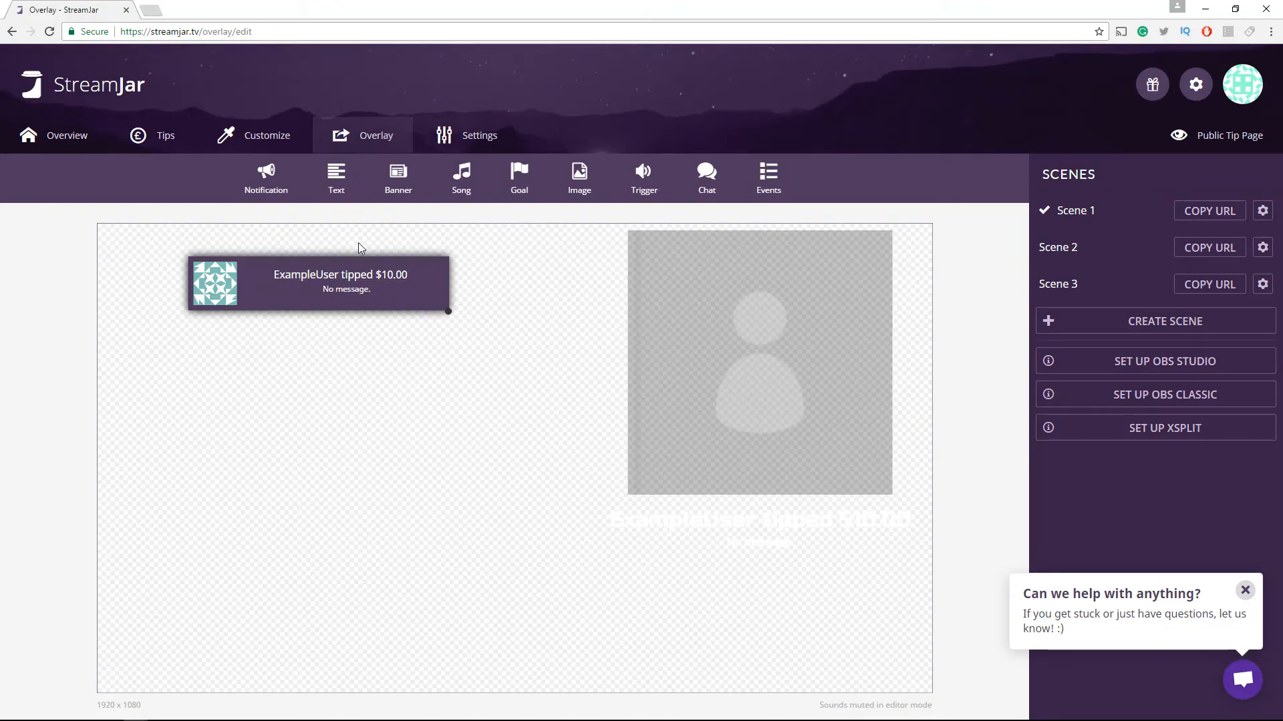
# Add a banner widget, move it to the top edge of the canvas, and save its settings
pyautogui.click(405, 189)
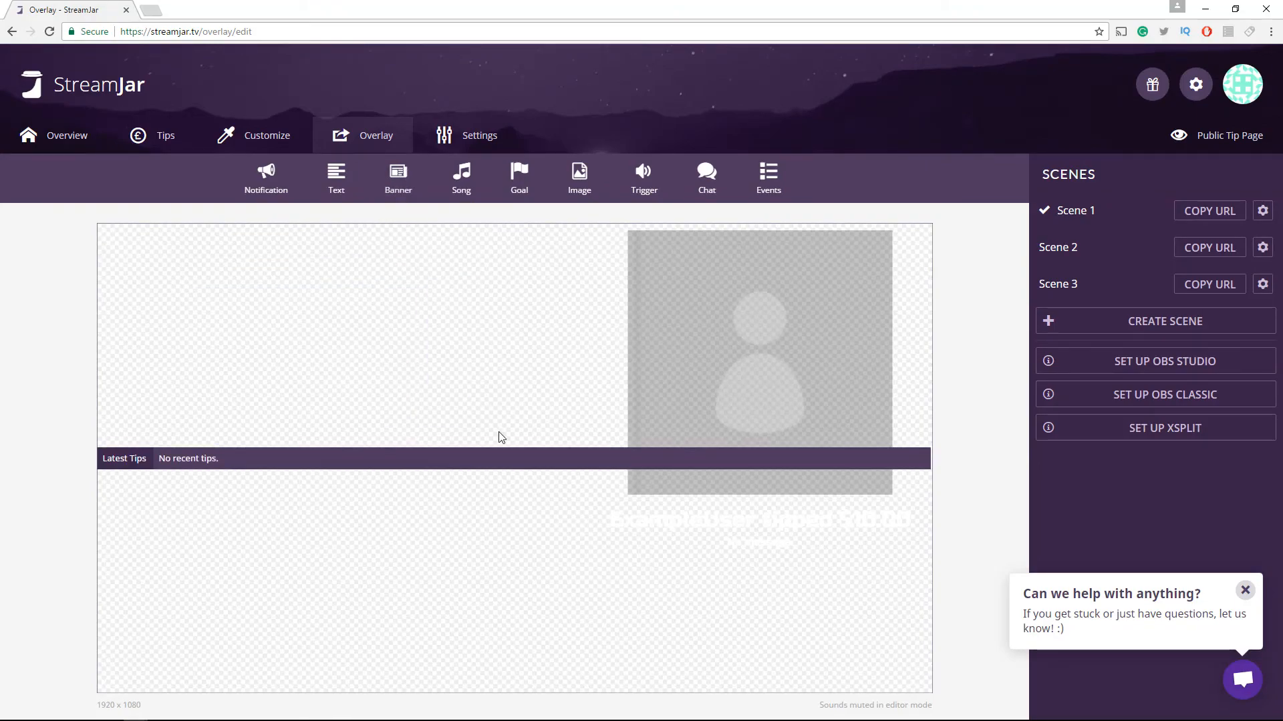
pyautogui.moveTo(509, 450); pyautogui.dragTo(513, 234)
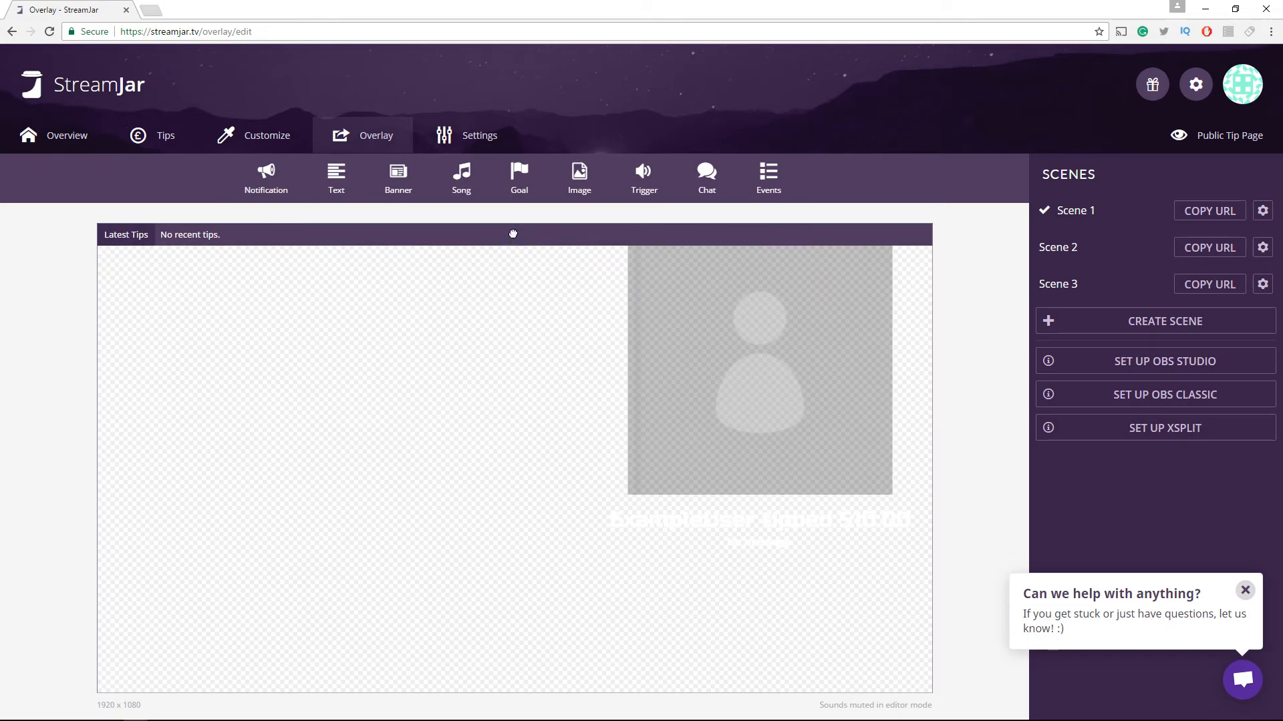
pyautogui.rightClick(175, 238)
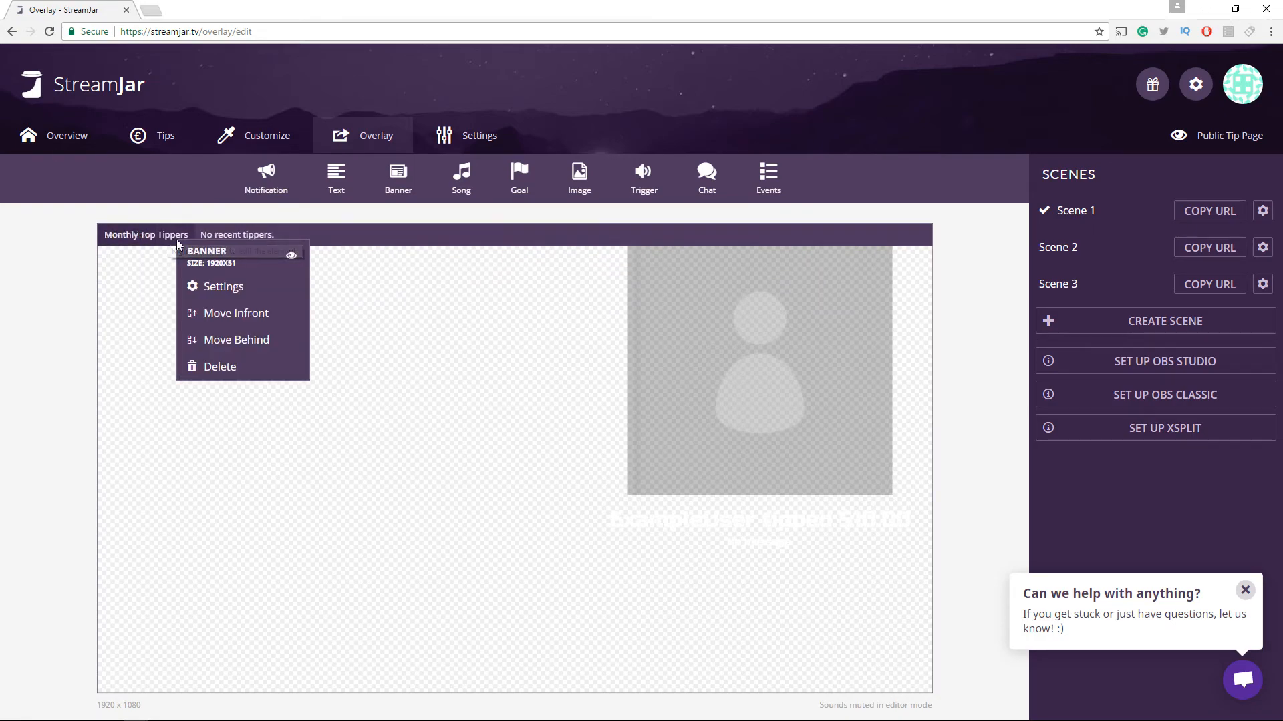
pyautogui.click(197, 288)
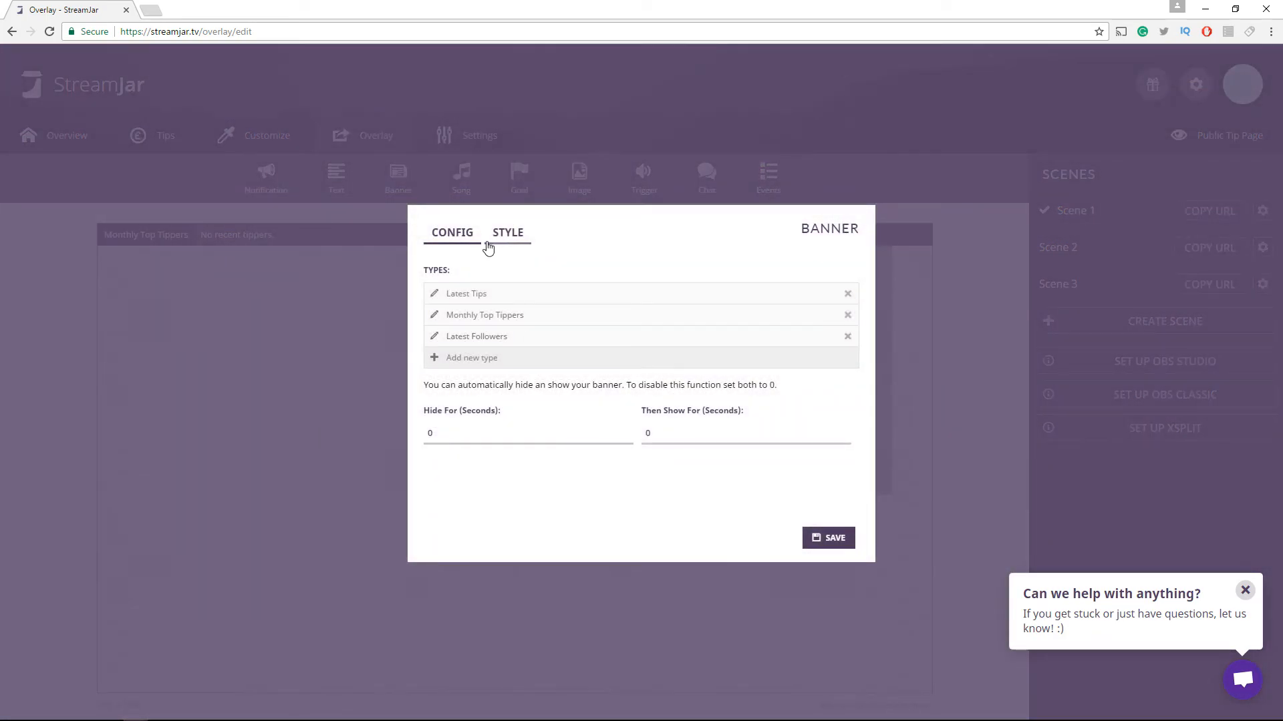
pyautogui.click(831, 538)
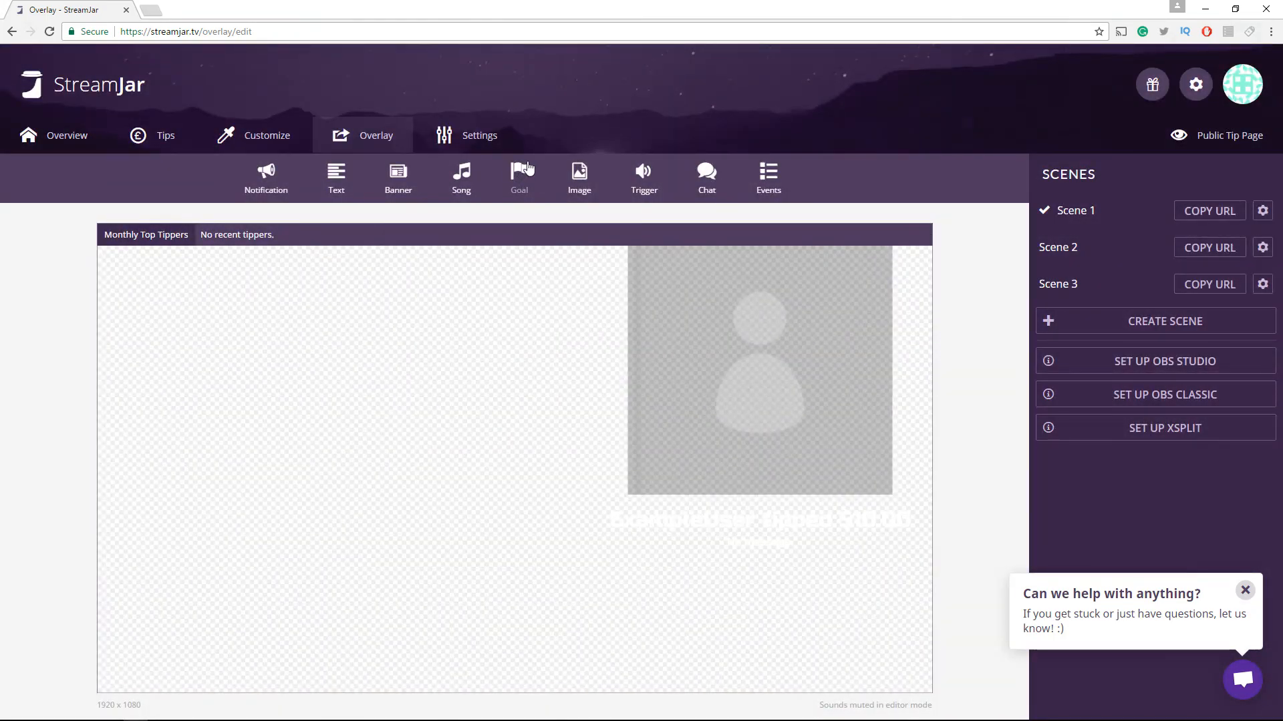
# Add an events list widget at the upper left and enable all event types including Tweets, then save
pyautogui.click(768, 178)
pyautogui.moveTo(497, 438); pyautogui.dragTo(222, 276)
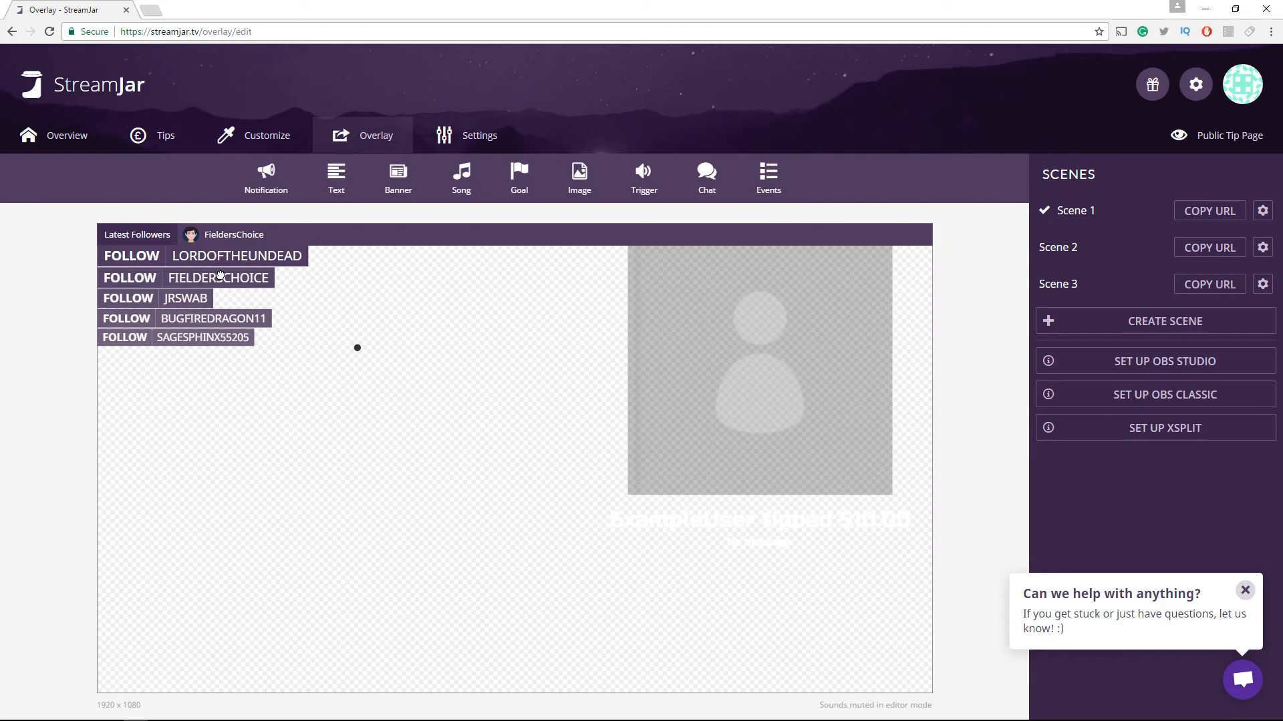
pyautogui.rightClick(144, 277)
pyautogui.click(178, 326)
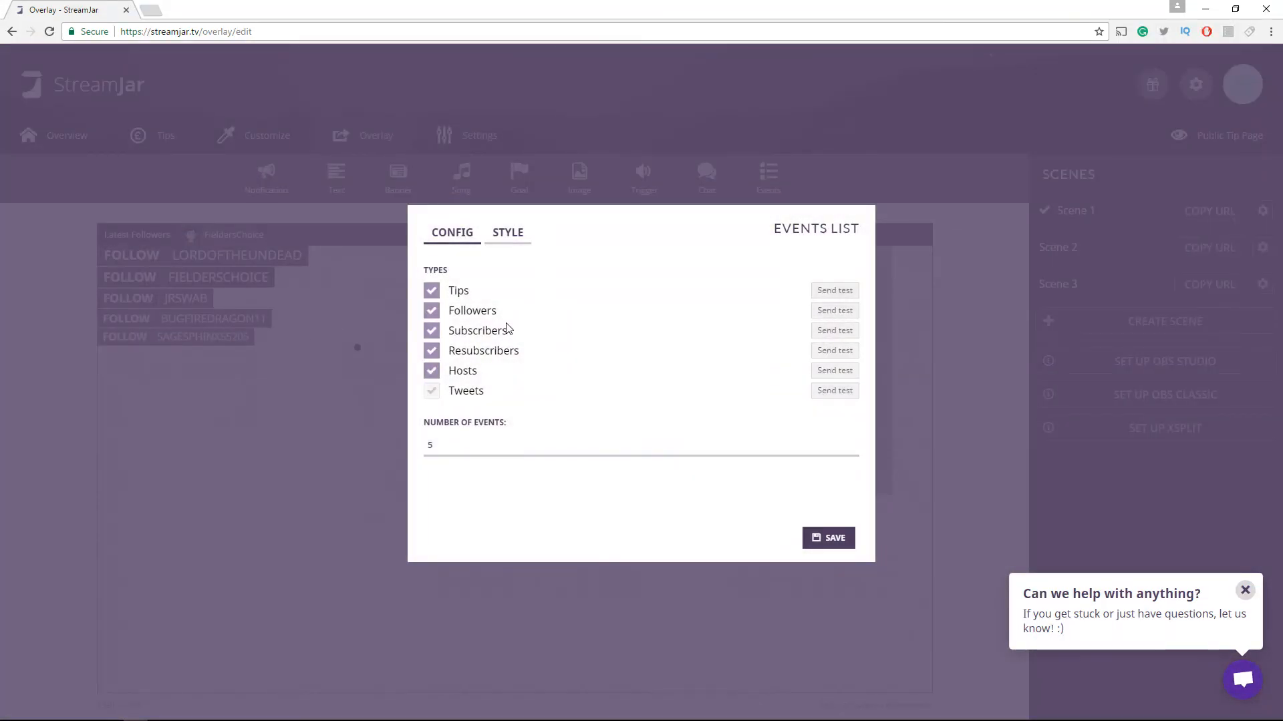
pyautogui.click(432, 351)
pyautogui.click(431, 351)
pyautogui.click(432, 372)
pyautogui.click(431, 312)
pyautogui.click(432, 291)
pyautogui.click(431, 312)
pyautogui.click(432, 372)
pyautogui.click(431, 392)
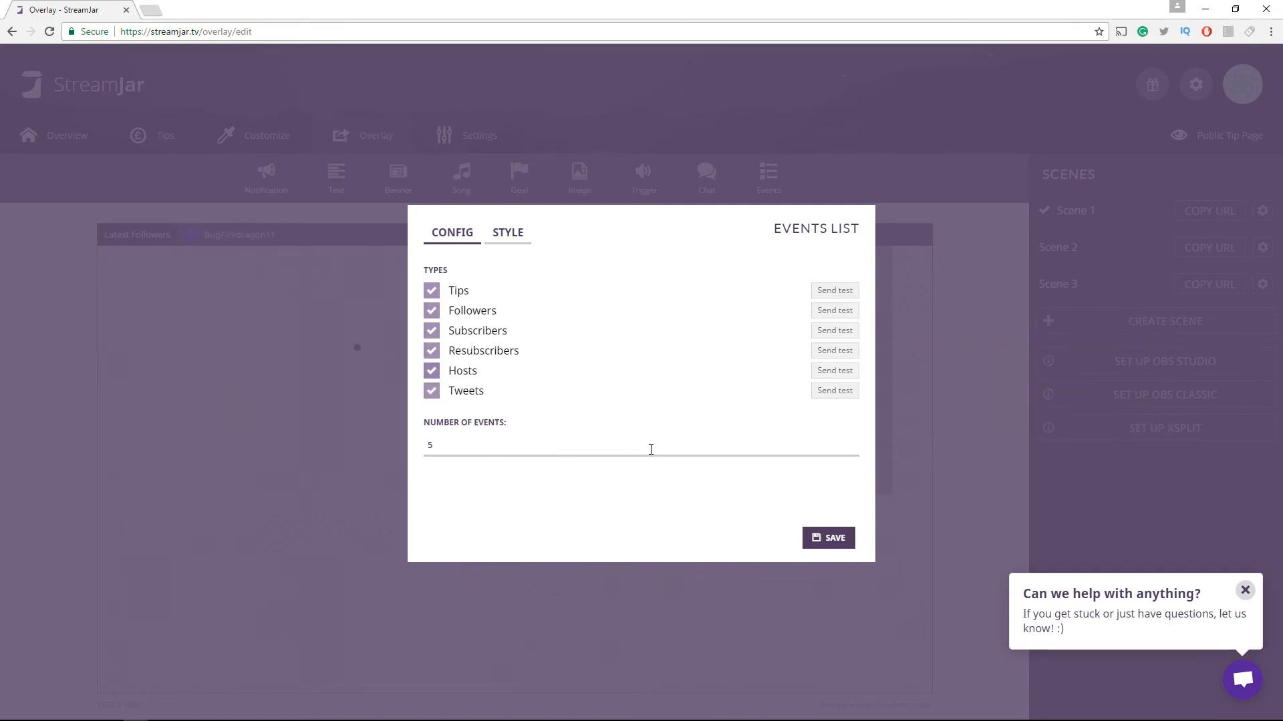
pyautogui.click(821, 532)
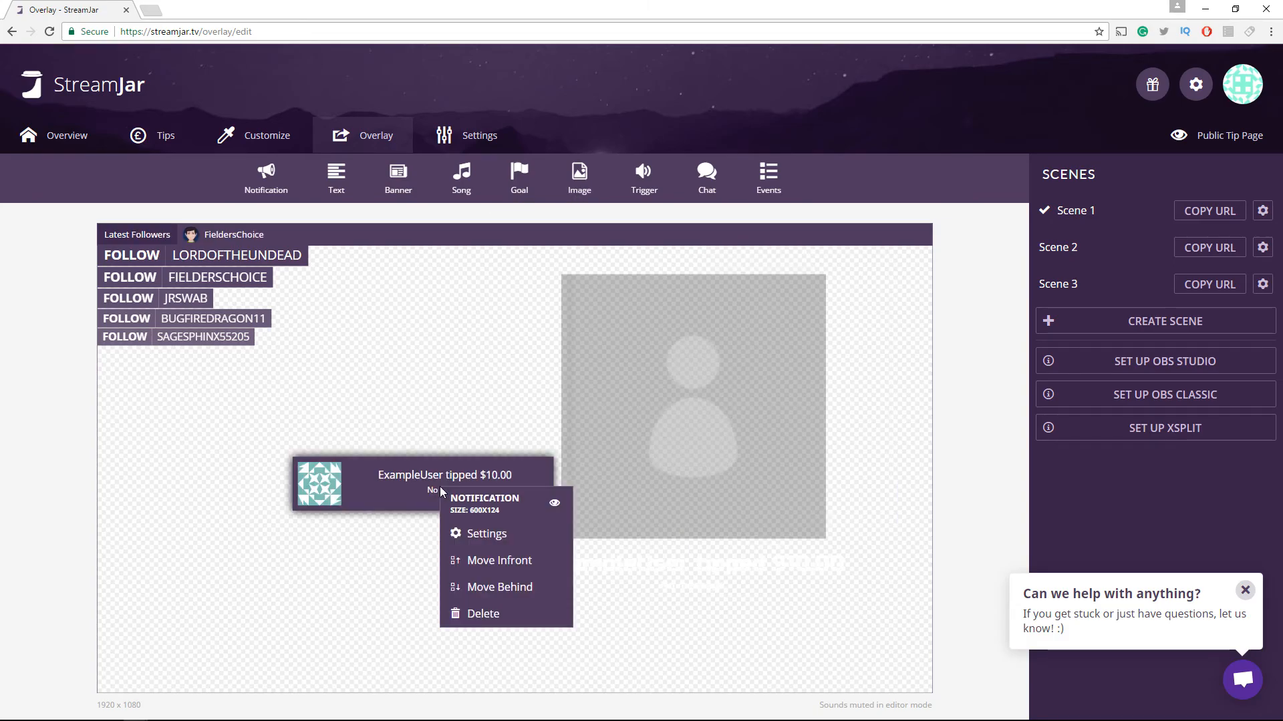
# Review the notification widget's Style, Image and Sounds settings and save
pyautogui.click(486, 533)
pyautogui.click(507, 233)
pyautogui.click(561, 237)
pyautogui.click(621, 235)
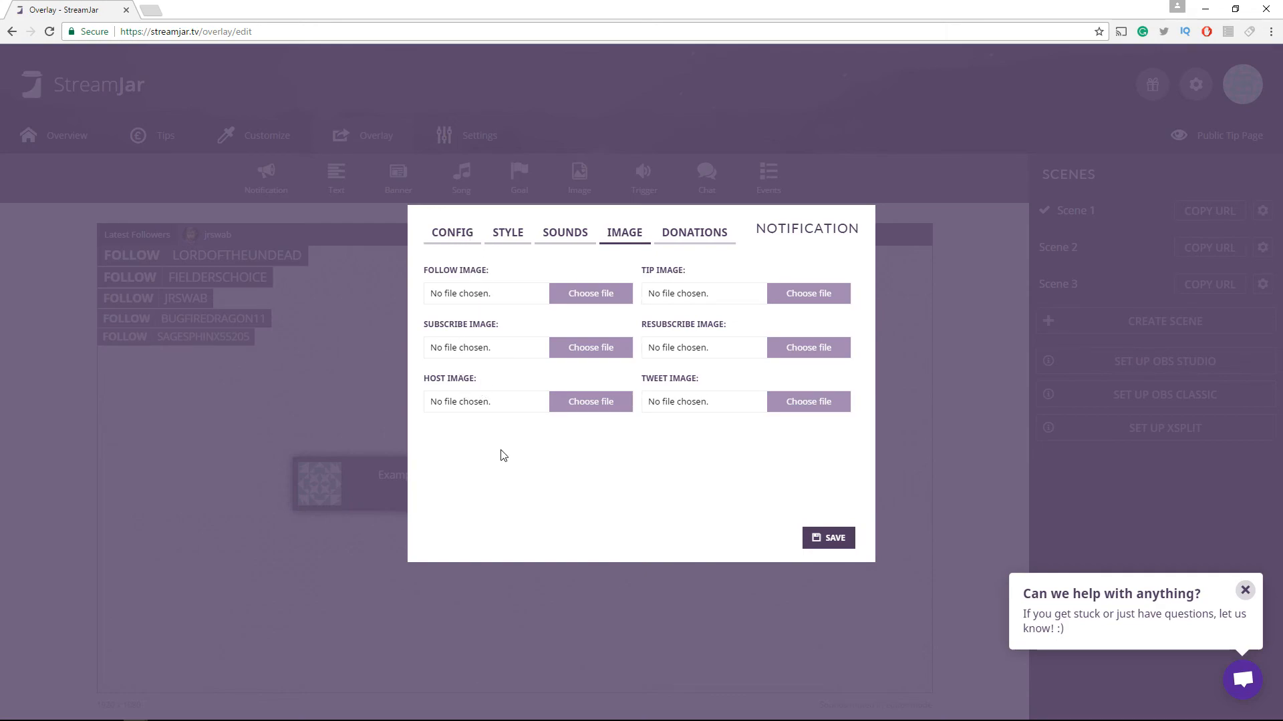
pyautogui.click(572, 237)
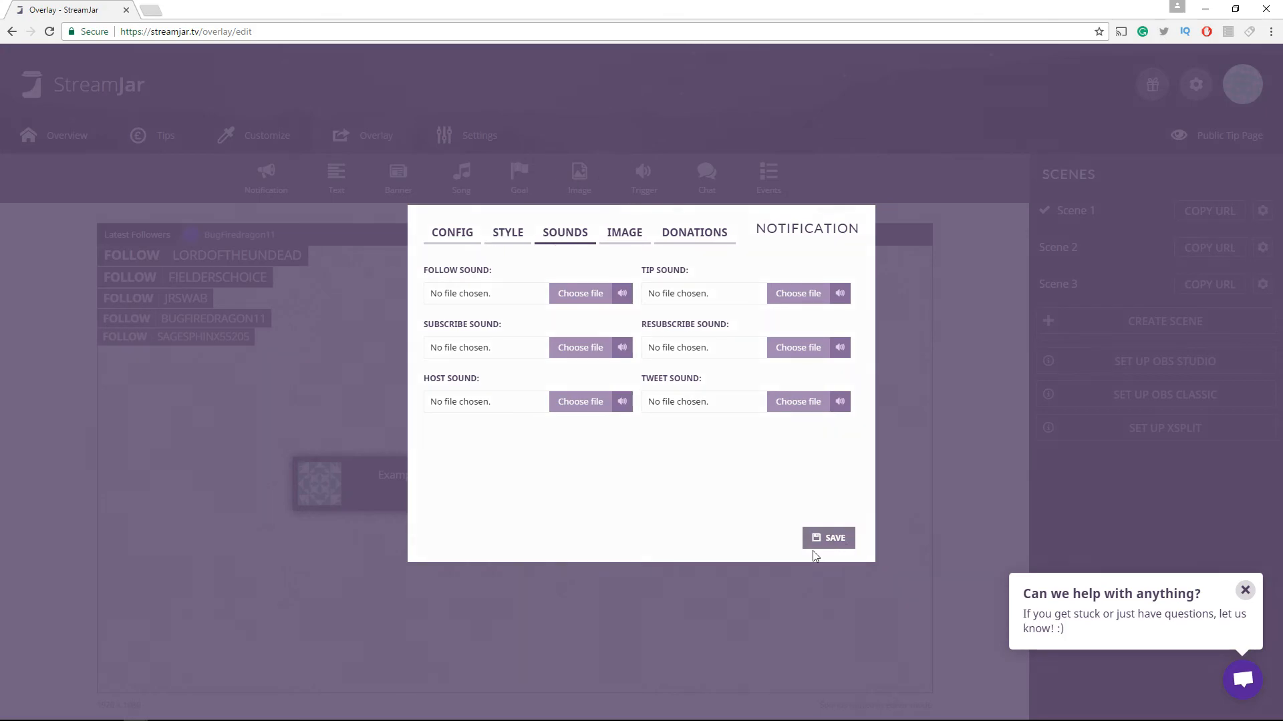
pyautogui.click(832, 548)
# Bring the notification widget in front and move it to the left of the canvas centre
pyautogui.rightClick(510, 503)
pyautogui.click(539, 552)
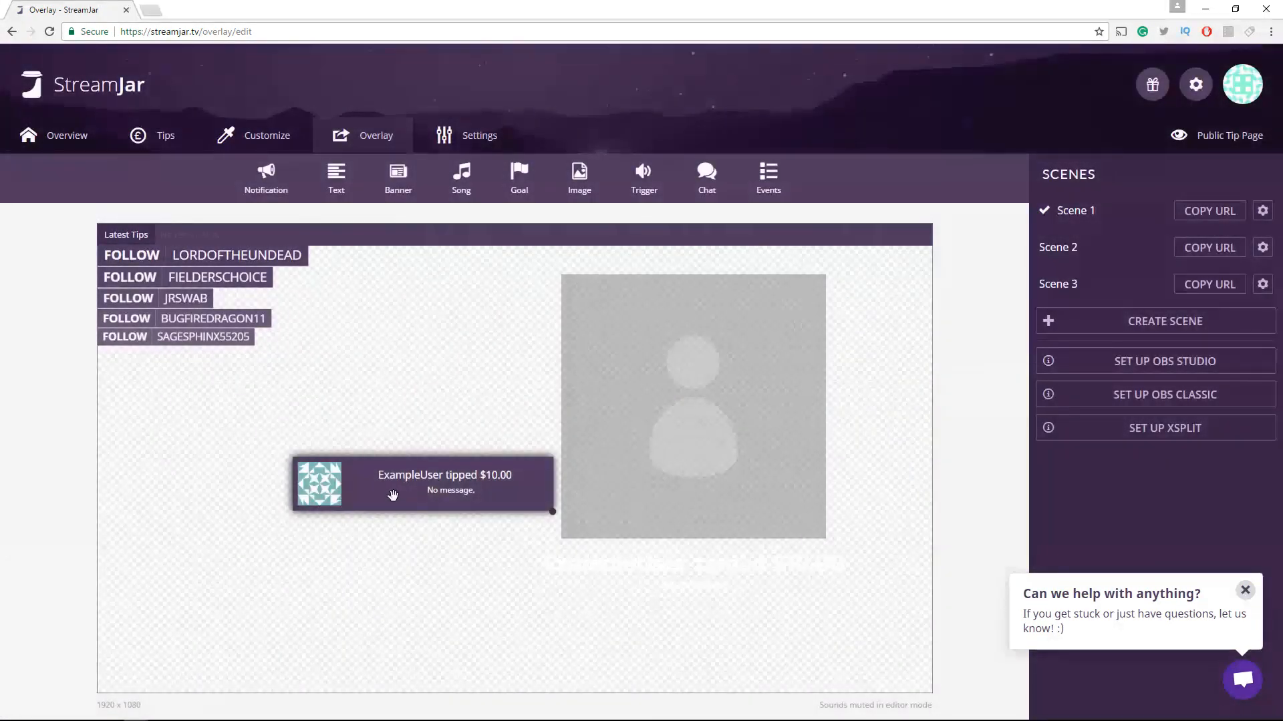
pyautogui.moveTo(392, 495); pyautogui.dragTo(309, 448)
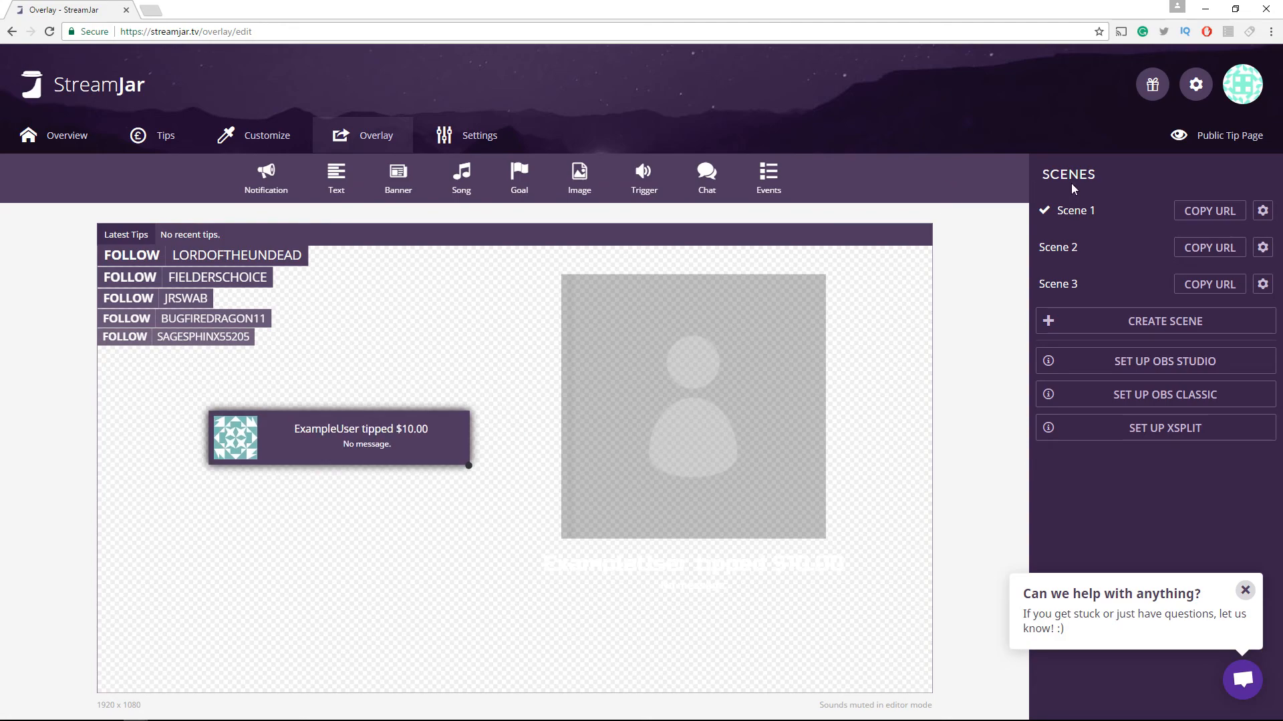
# Copy the Scene 1 overlay URL and switch to OBS
pyautogui.click(1210, 211)
pyautogui.hotkey('alt', 'Tab')
pyautogui.moveTo(705, 233); pyautogui.dragTo(847, 141)
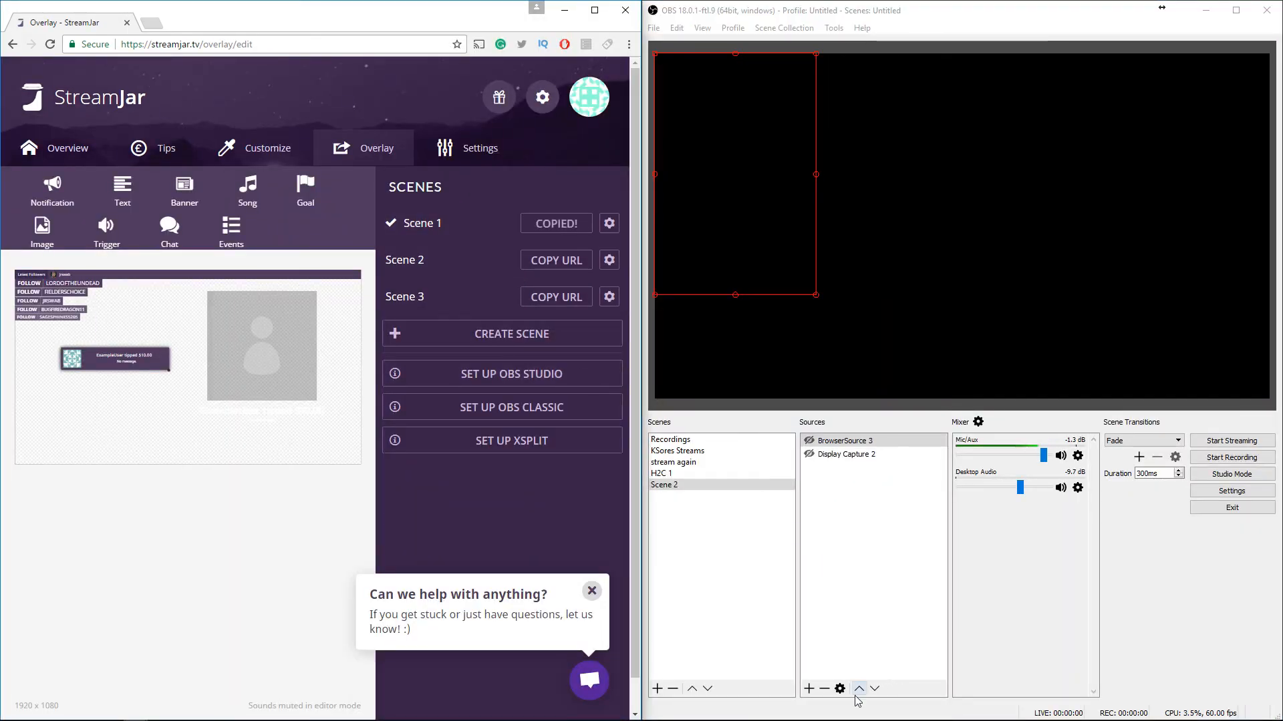
# Add a browser source to Scene 2 with the pasted StreamJar overlay URL, sized 1920 by 1080
pyautogui.click(808, 689)
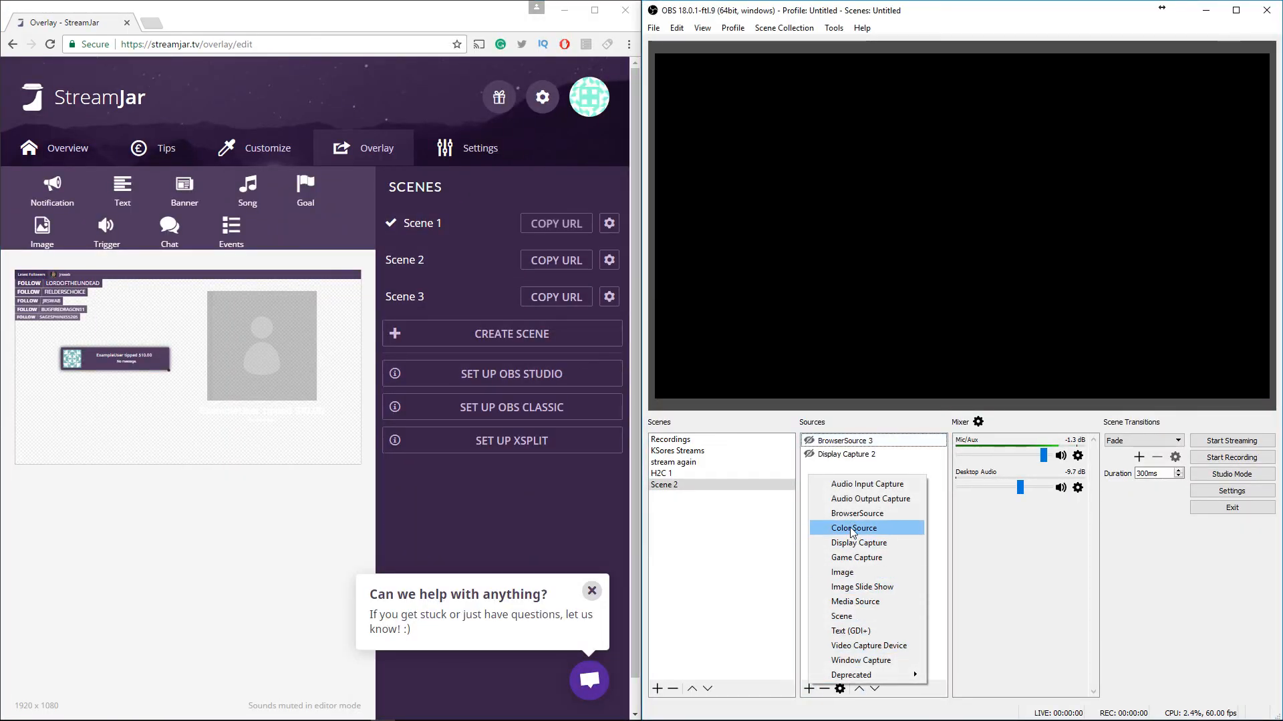
pyautogui.click(855, 513)
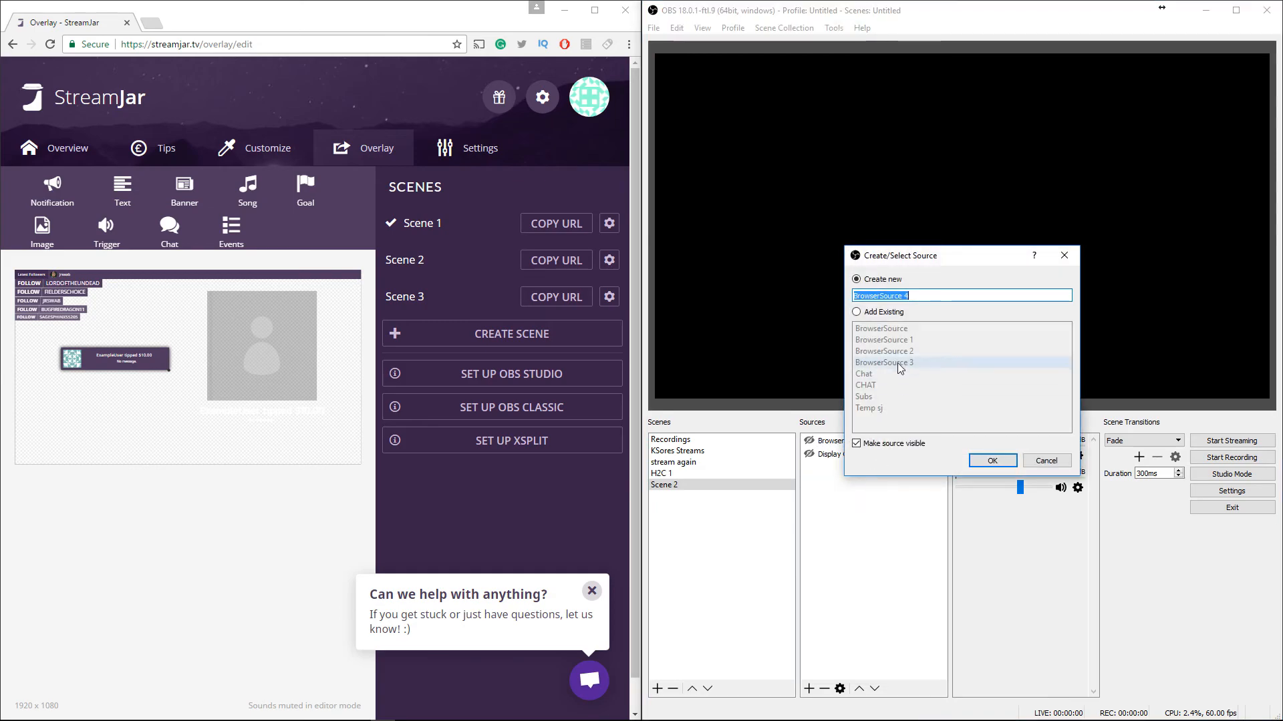
pyautogui.click(977, 465)
pyautogui.moveTo(859, 424); pyautogui.dragTo(683, 427)
pyautogui.hotkey('ctrl', 'v')
pyautogui.moveTo(784, 440); pyautogui.dragTo(684, 438)
pyautogui.write('1920')
pyautogui.press('Tab')
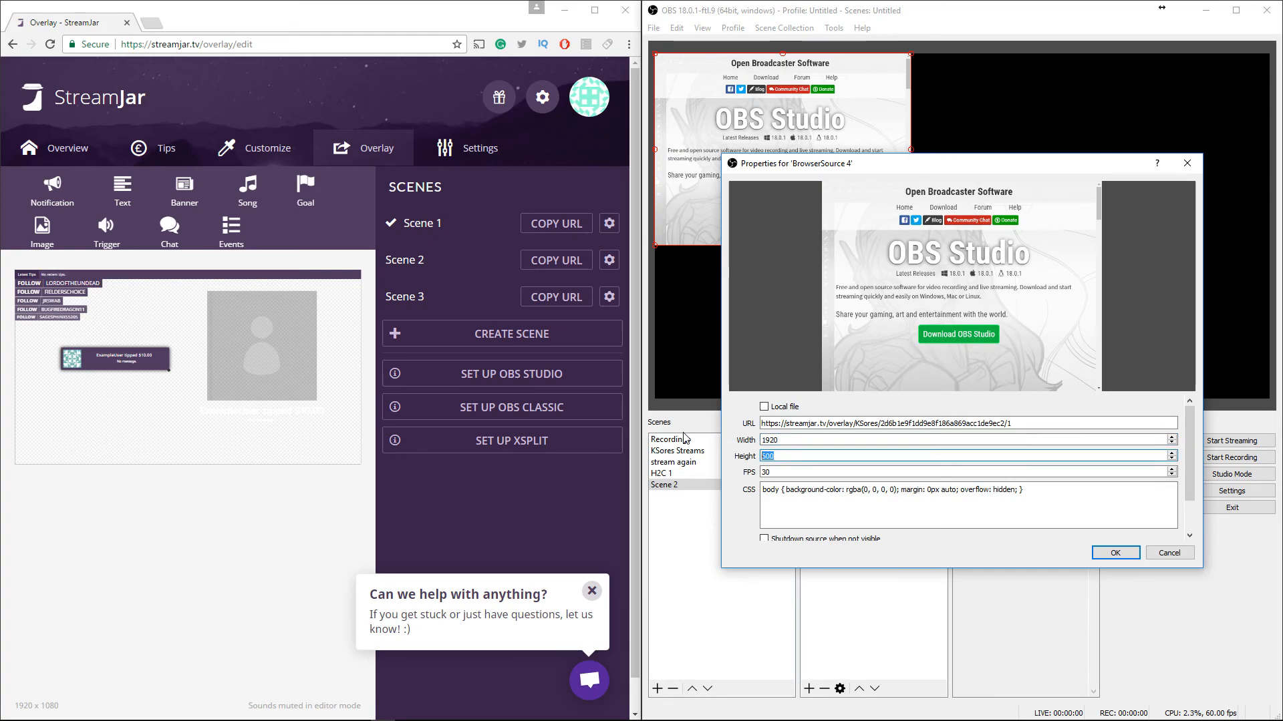
pyautogui.write('1080')
pyautogui.press('Return')
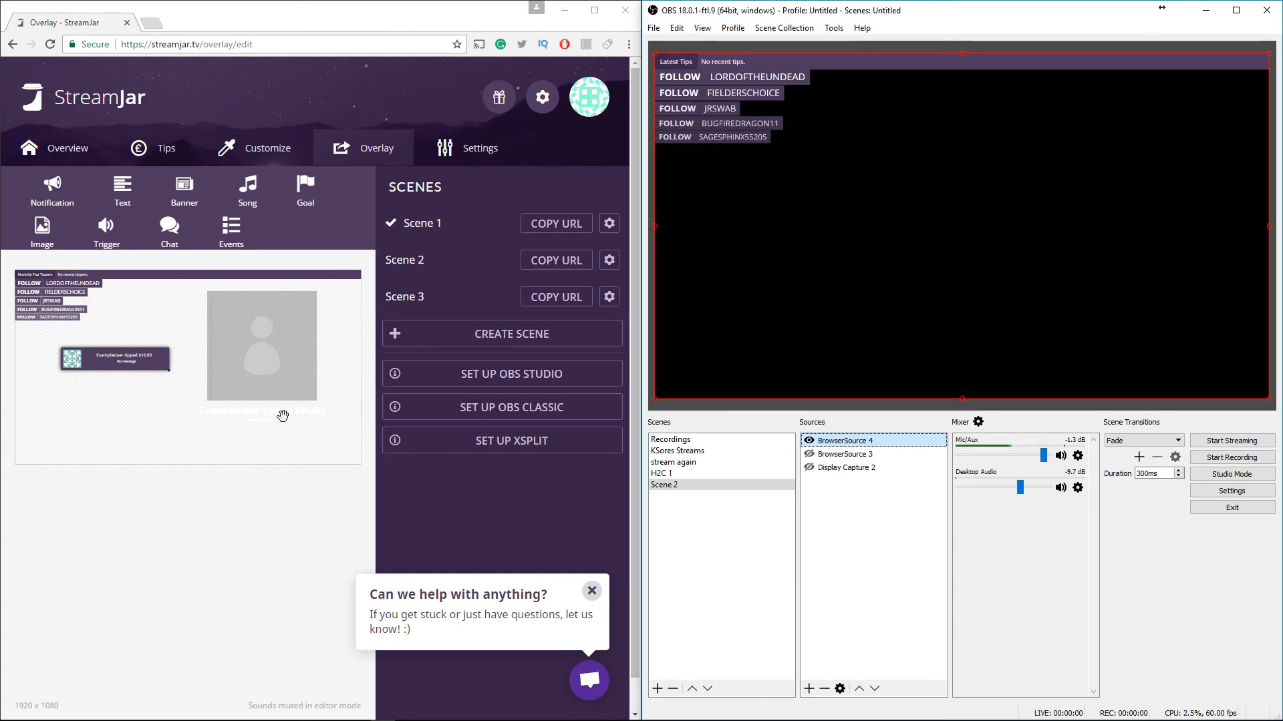
# Send test follower and host alerts from the notification widget's settings, then minimise the browser
pyautogui.click(256, 357)
pyautogui.rightClick(256, 355)
pyautogui.click(299, 404)
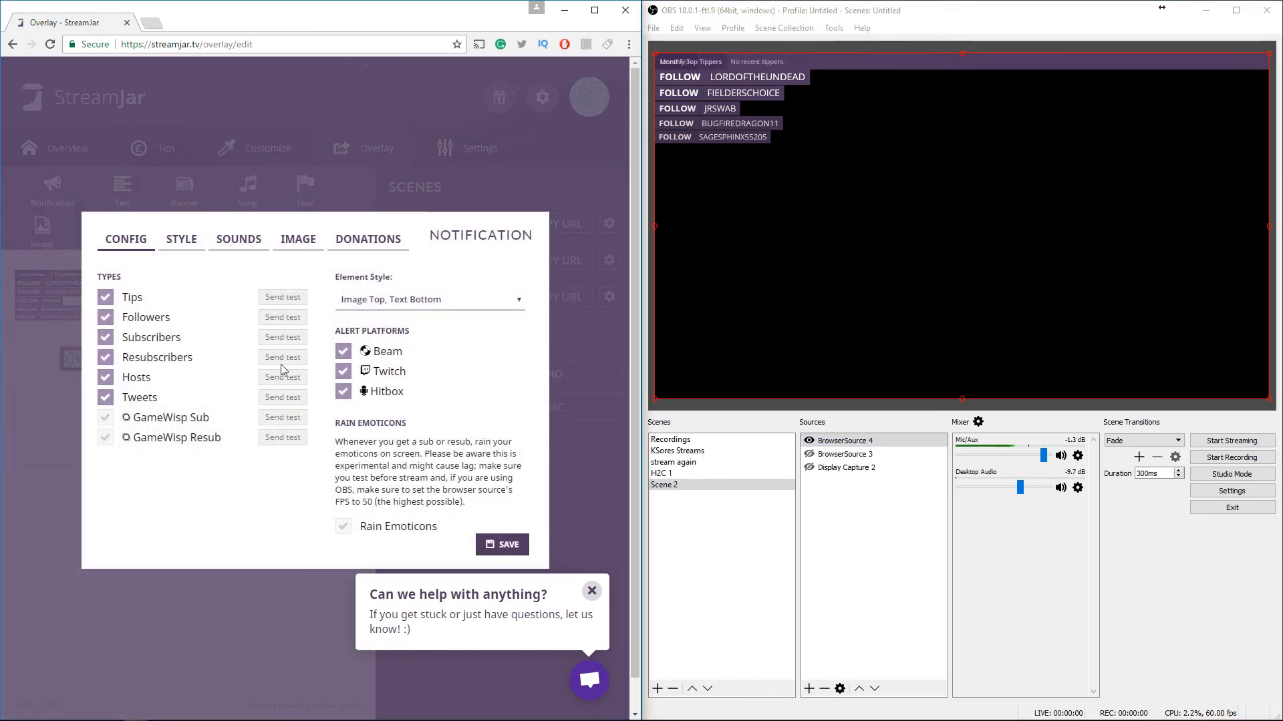
pyautogui.click(280, 324)
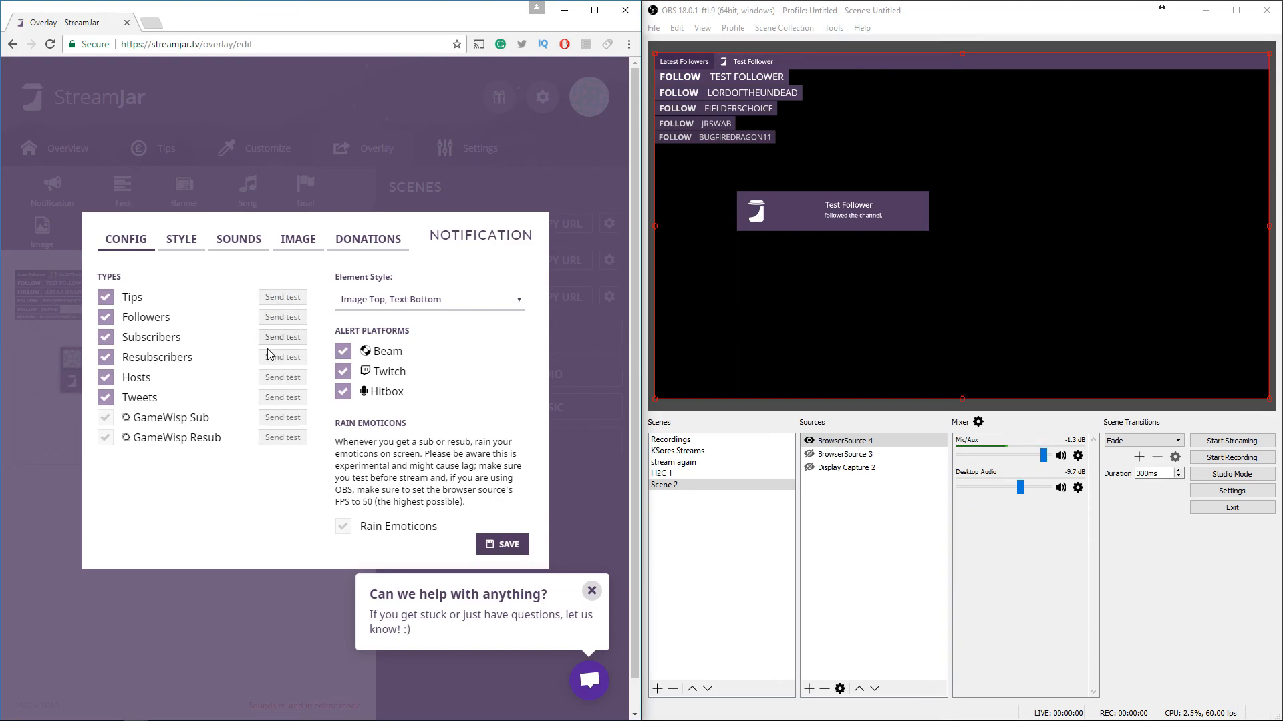
pyautogui.click(272, 378)
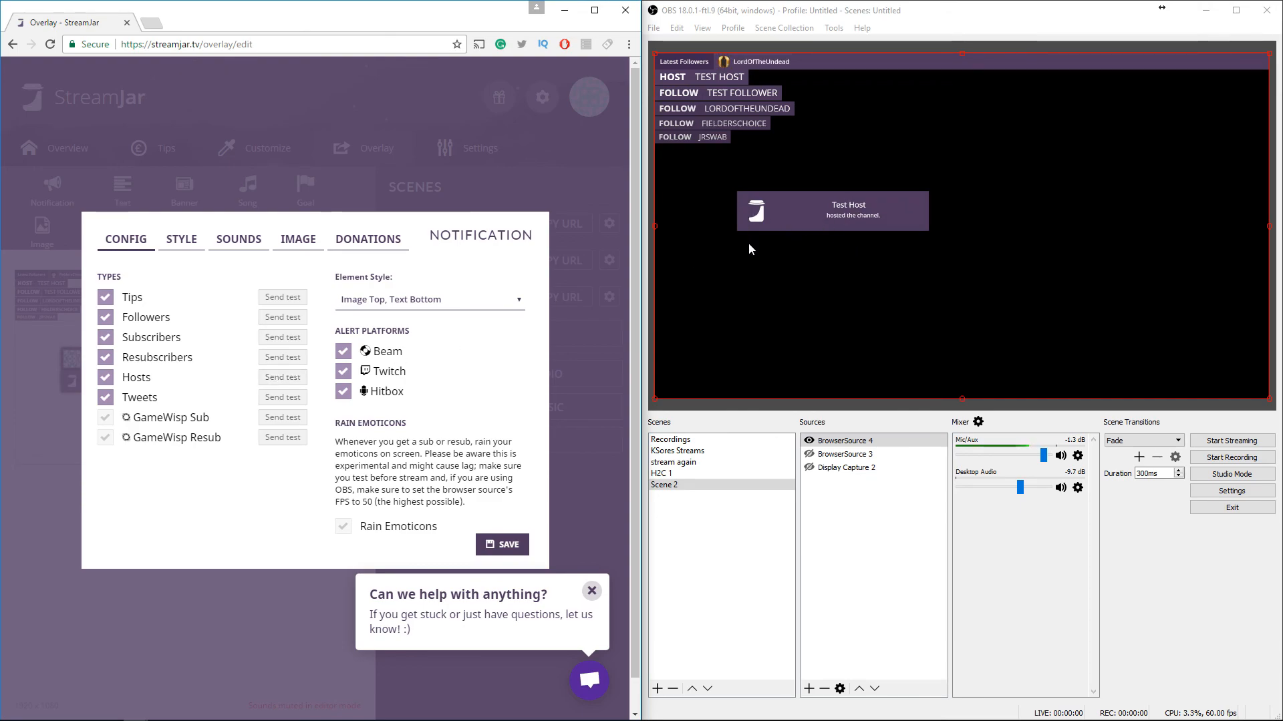
pyautogui.click(423, 168)
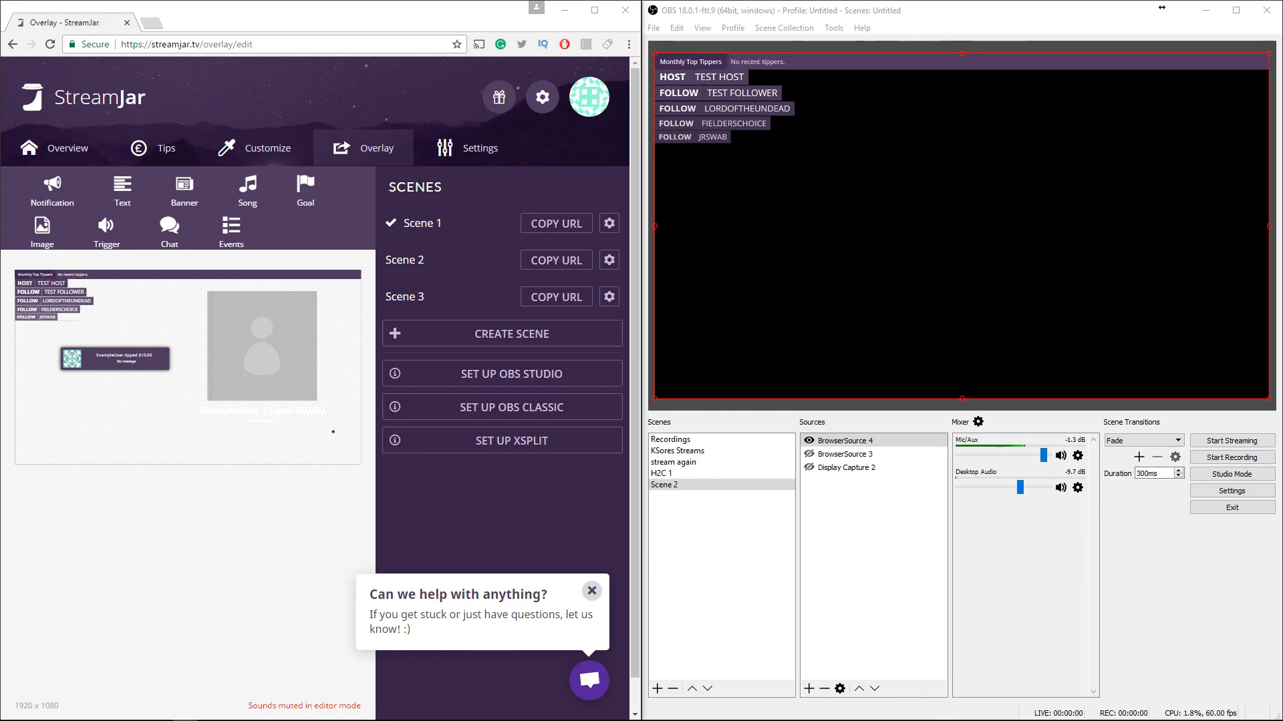
pyautogui.click(573, 12)
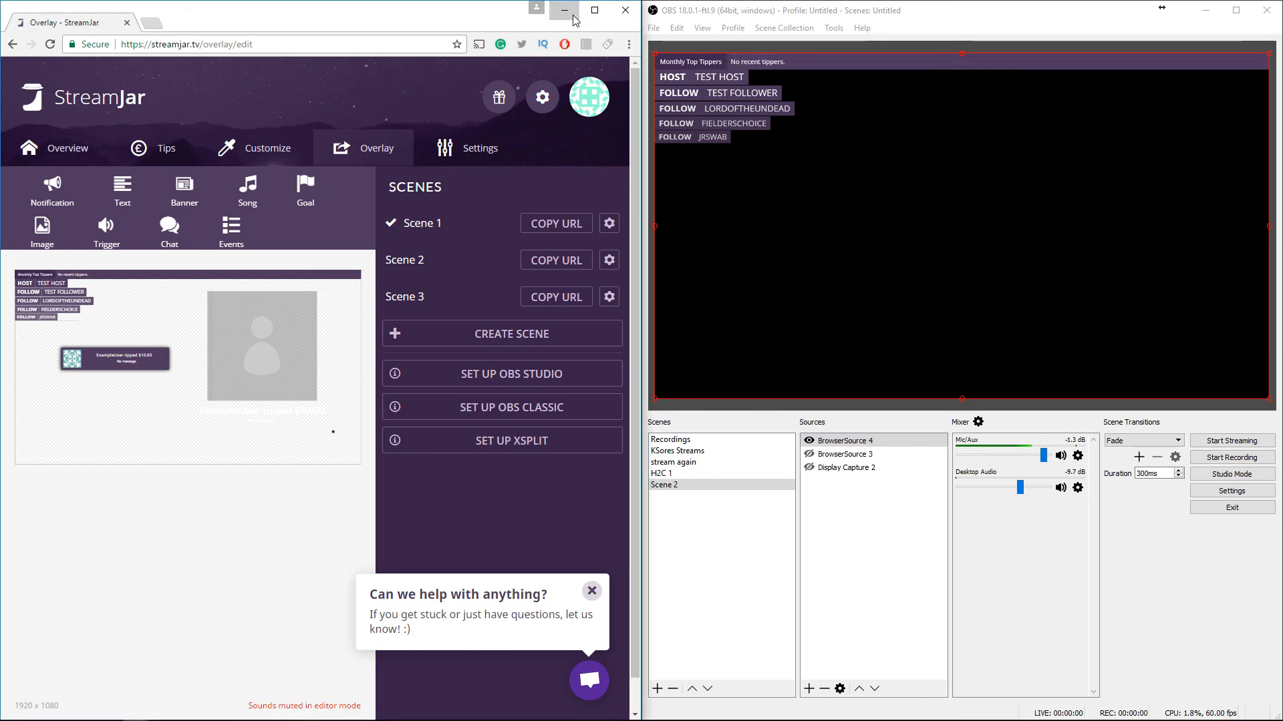